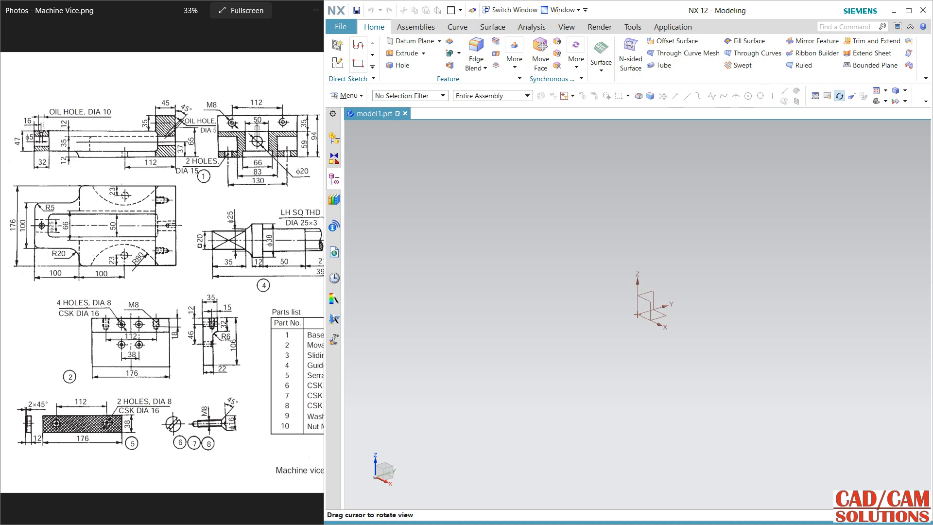
- Create a new sketch on the horizontal XY datum plane
{"action": "left_click", "coordinate": [337, 62]}
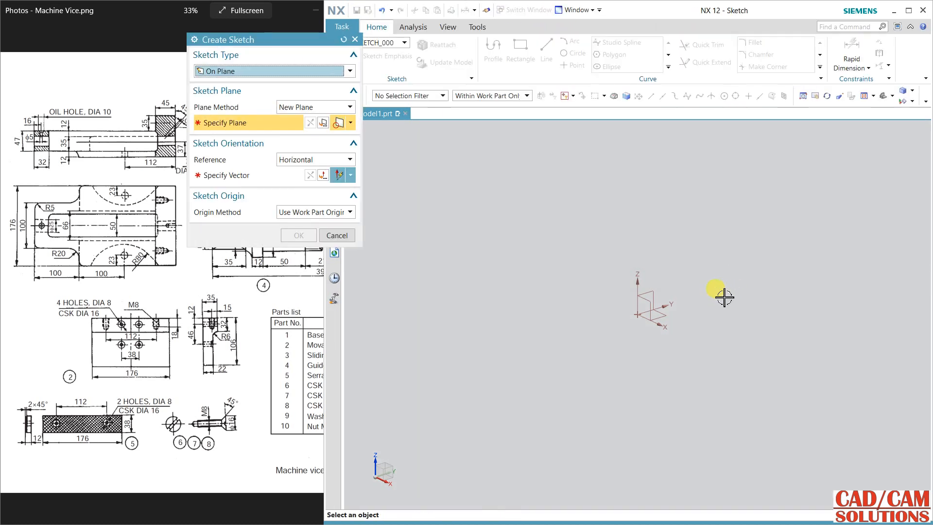
{"action": "left_click", "coordinate": [659, 320]}
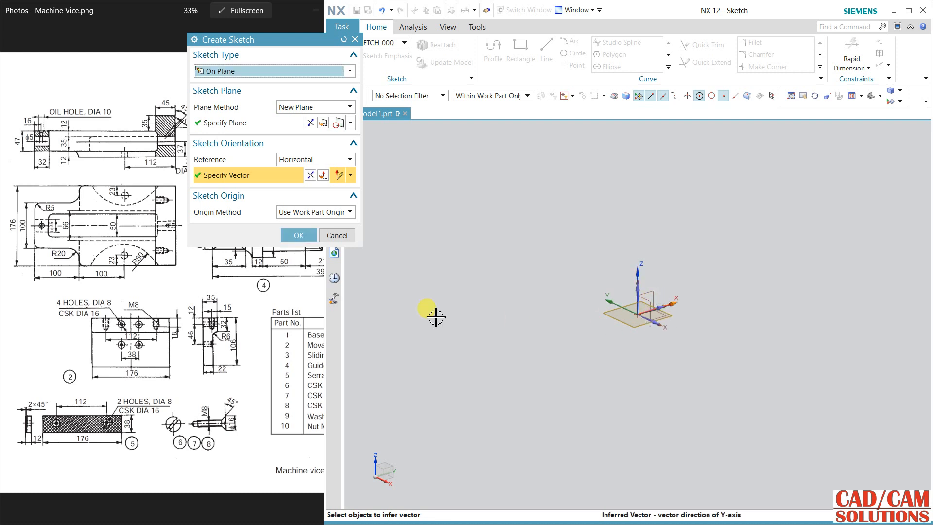
{"action": "left_click", "coordinate": [299, 235]}
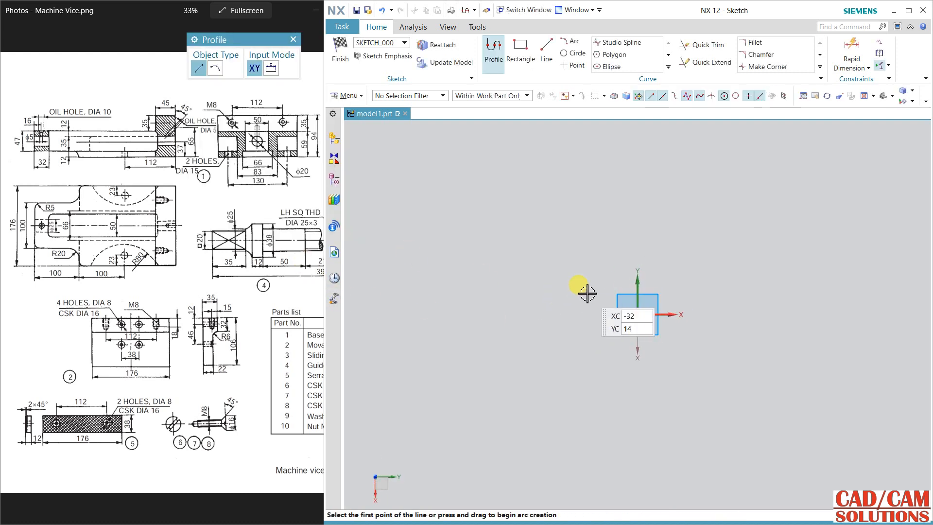
- Sketch a rectangle about 131 by 100 mm around the origin and an adjoining one about 75 by 60 mm on its left edge
{"action": "left_click", "coordinate": [530, 57]}
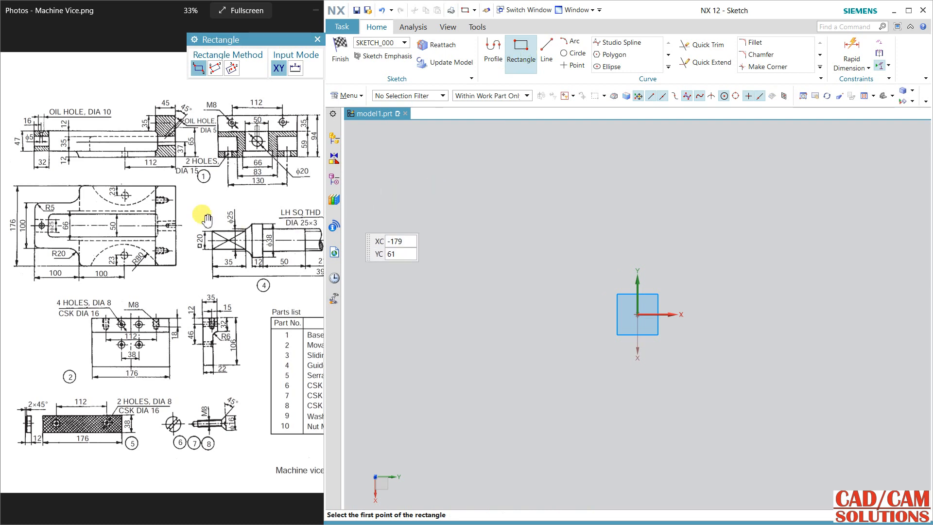
{"action": "left_click", "coordinate": [537, 242]}
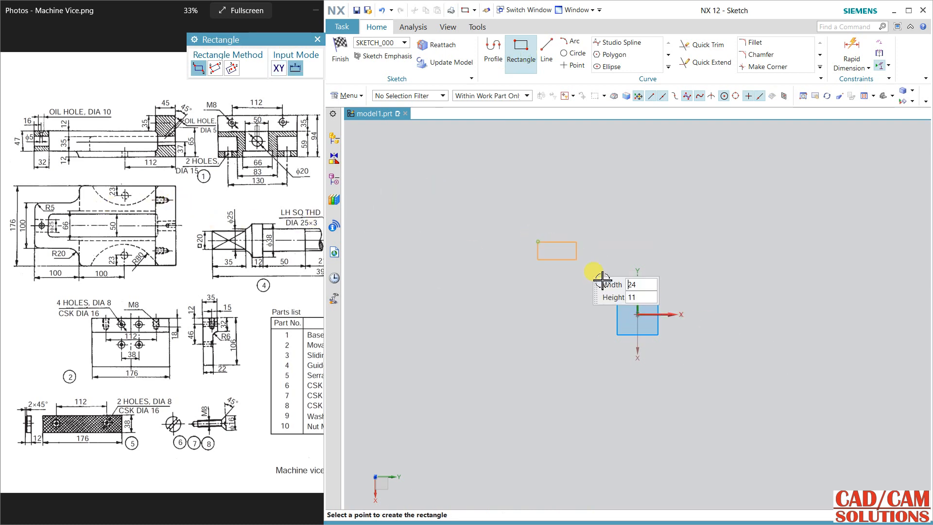
{"action": "left_click", "coordinate": [748, 402]}
{"action": "left_click", "coordinate": [537, 275]}
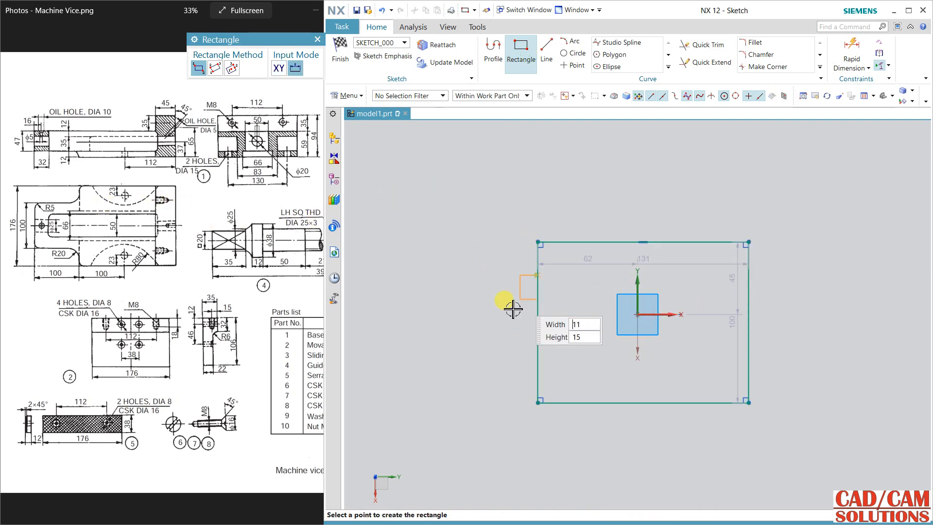
{"action": "left_click", "coordinate": [417, 371]}
{"action": "key", "text": "Escape"}
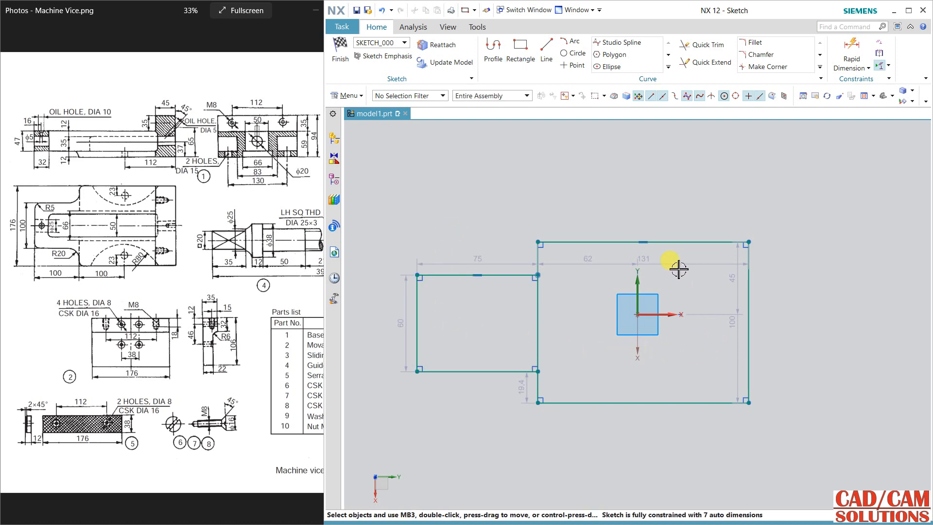
- Constrain the midpoints of the large rectangle's right edge and the small rectangle's left edge onto the horizontal sketch axis
{"action": "left_click", "coordinate": [750, 328]}
{"action": "left_click", "coordinate": [663, 314]}
{"action": "left_click", "coordinate": [682, 296]}
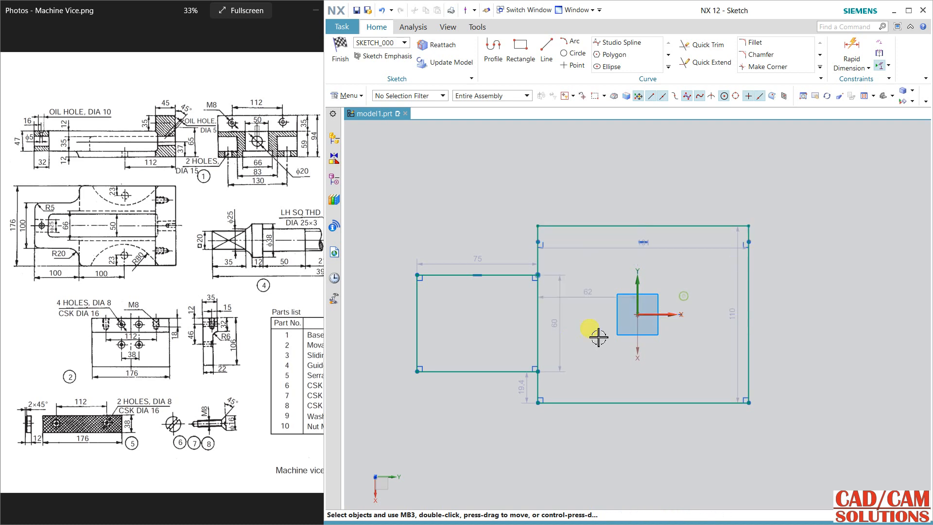
{"action": "left_click", "coordinate": [417, 322]}
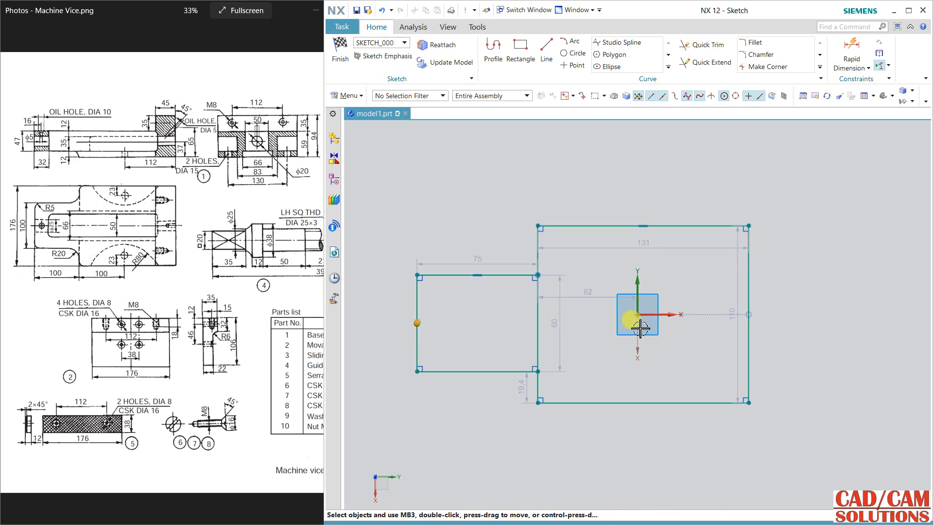
{"action": "left_click", "coordinate": [661, 315]}
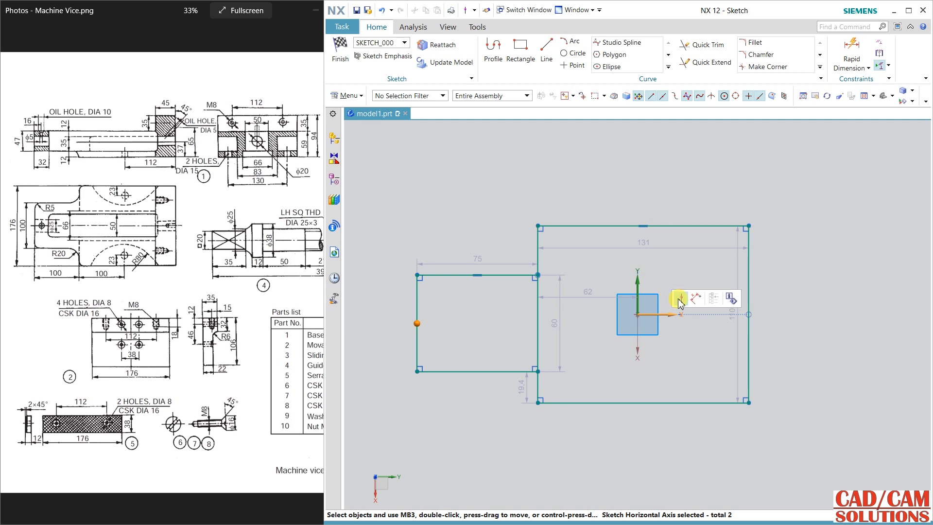
{"action": "left_click", "coordinate": [680, 300]}
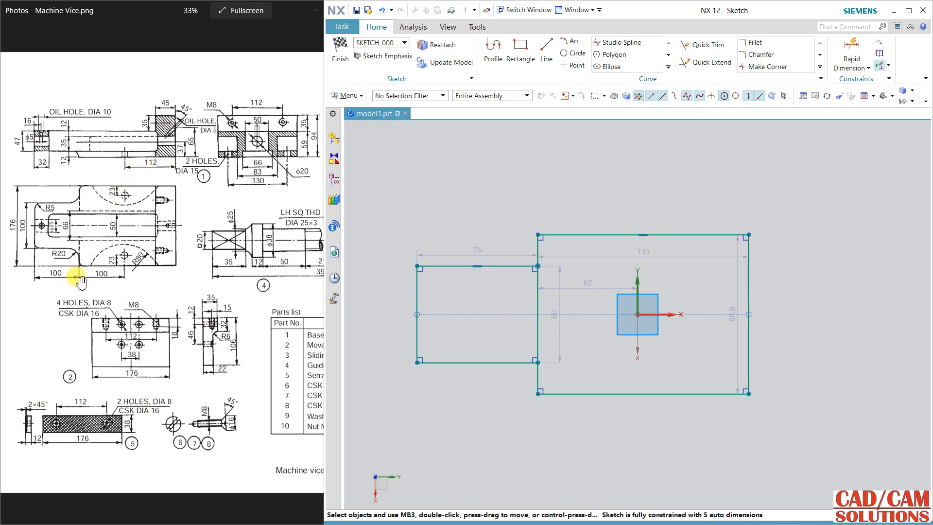
- Dimension the overall length between the two outermost vertical edges as 312 mm
{"action": "left_click", "coordinate": [851, 53]}
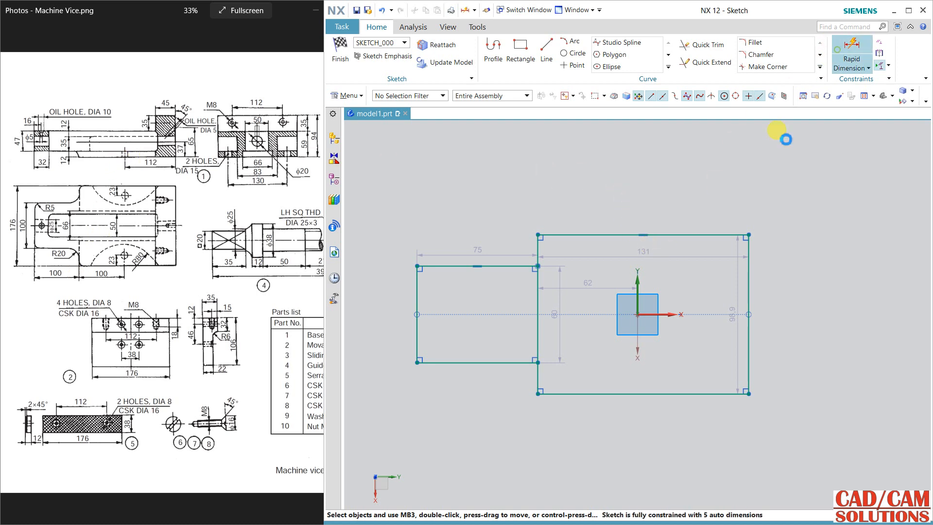
{"action": "left_click", "coordinate": [414, 295]}
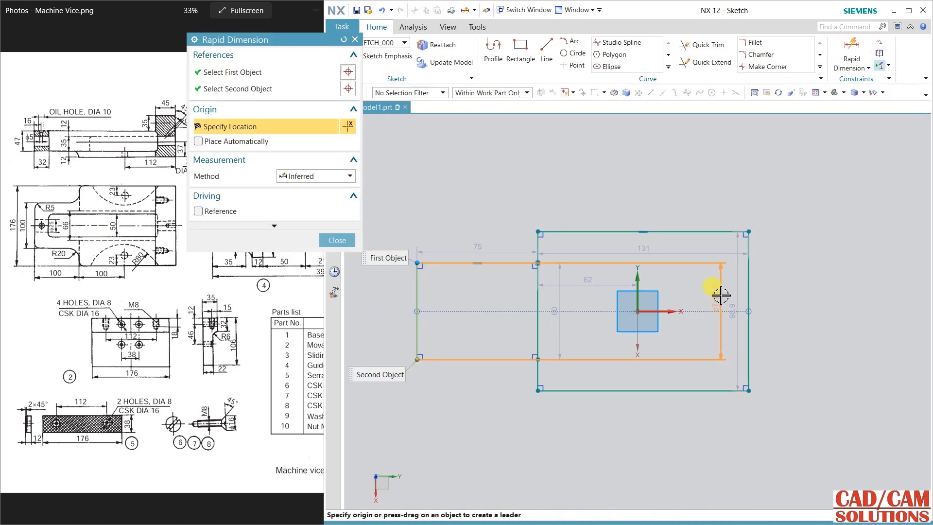
{"action": "left_click", "coordinate": [748, 282]}
{"action": "left_click", "coordinate": [605, 151]}
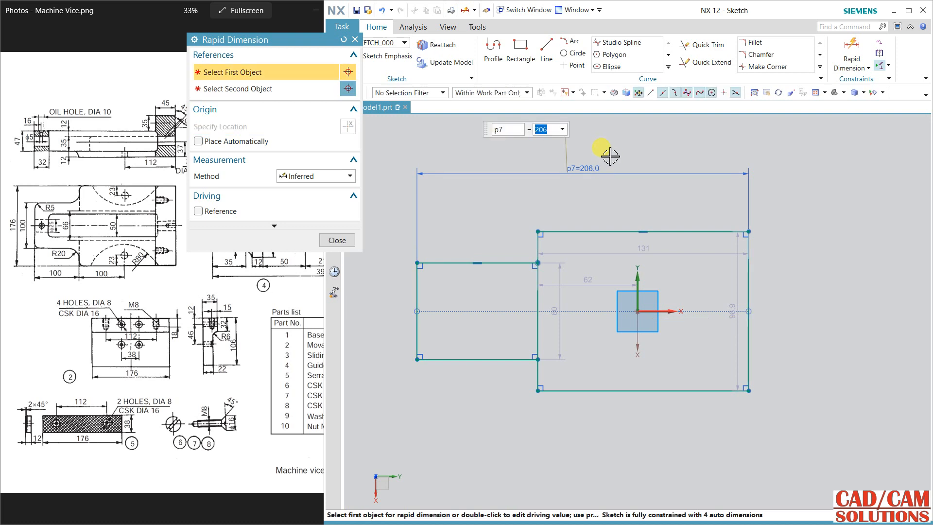
{"action": "type", "text": "312"}
{"action": "key", "text": "Return"}
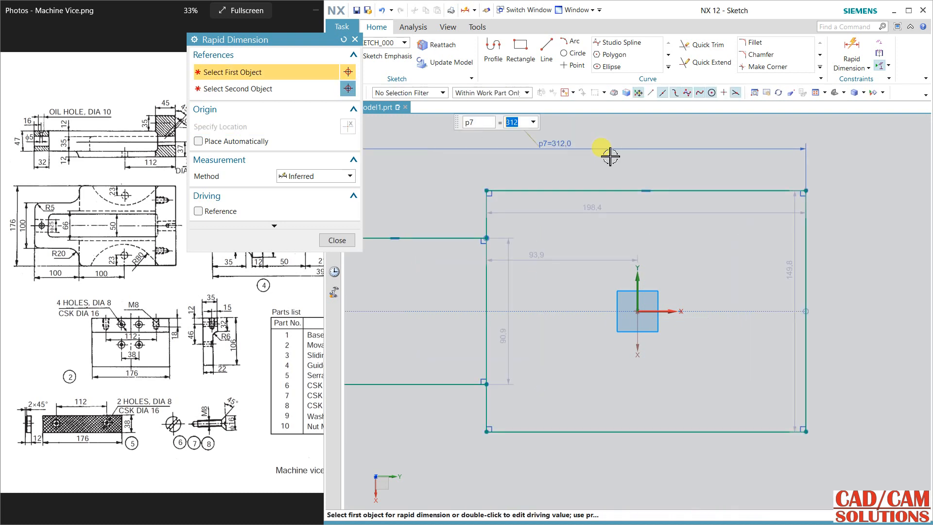
- Dimension the large rectangle's right edge as 176 mm high
{"action": "scroll", "coordinate": [753, 275], "scroll_direction": "down", "scroll_amount": 2}
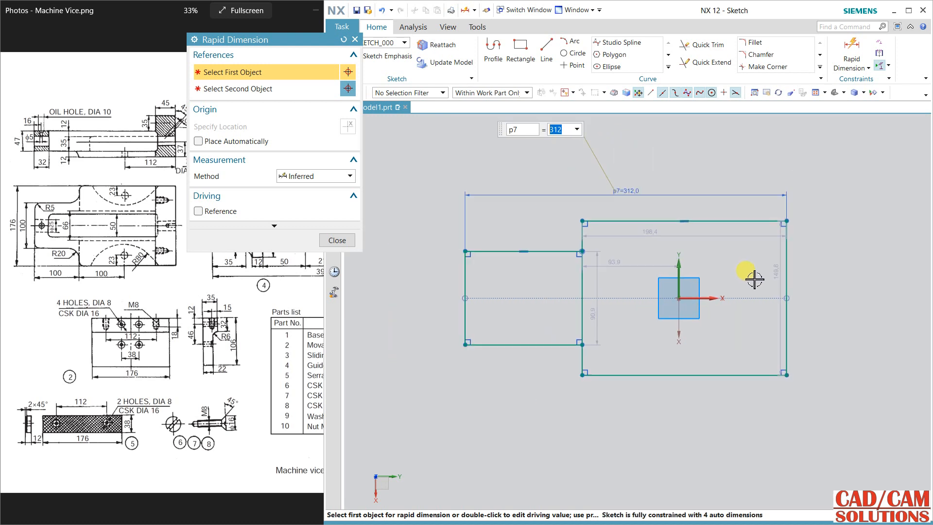
{"action": "left_click", "coordinate": [787, 300]}
{"action": "left_click", "coordinate": [775, 290]}
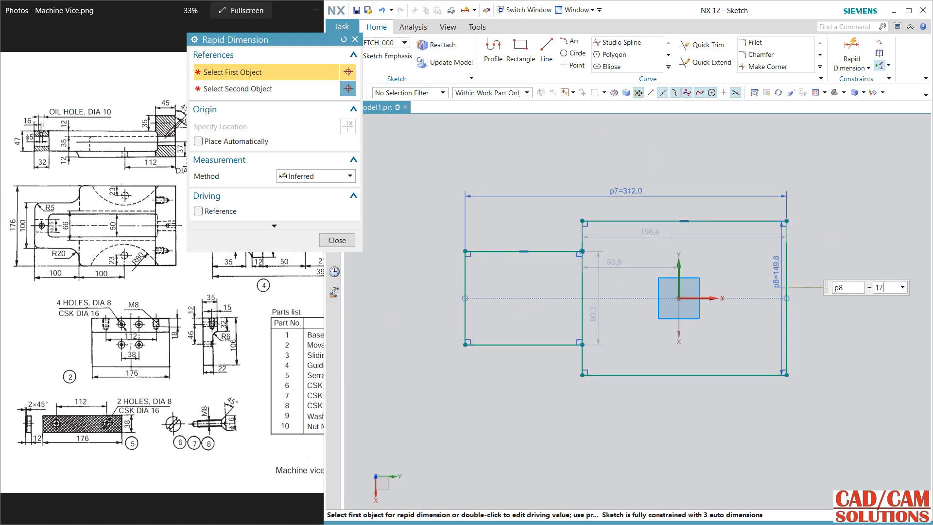
{"action": "type", "text": "176"}
{"action": "key", "text": "Return"}
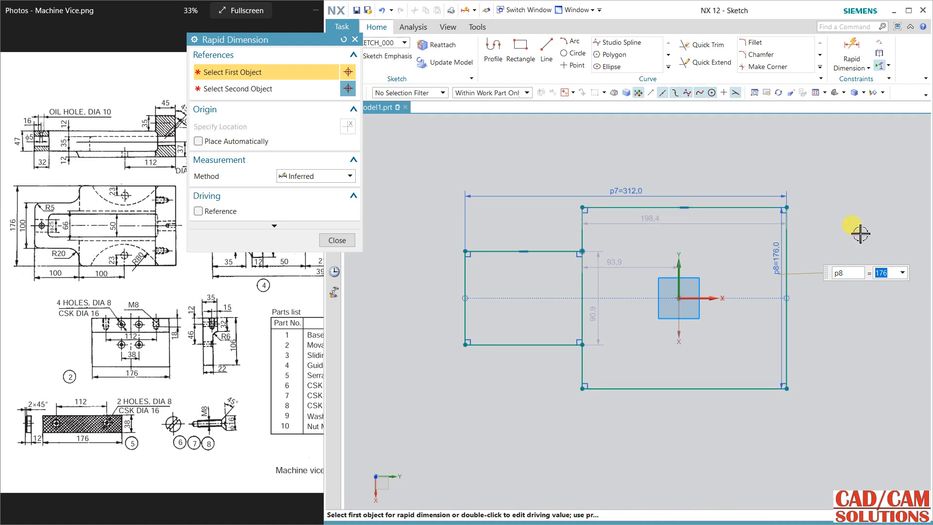
- Dimension the small left rectangle as 100 mm high and 100 mm long
{"action": "left_click", "coordinate": [583, 288]}
{"action": "left_click", "coordinate": [603, 287]}
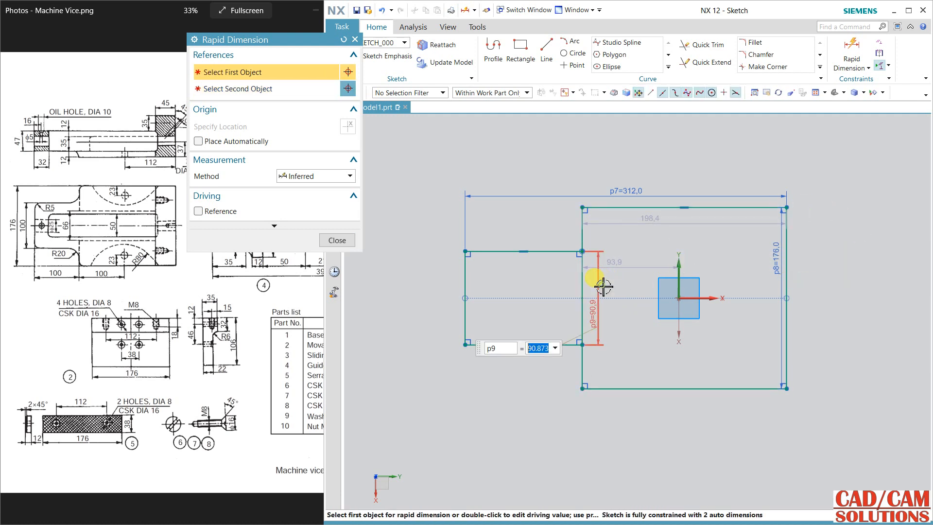
{"action": "type", "text": "100"}
{"action": "key", "text": "Return"}
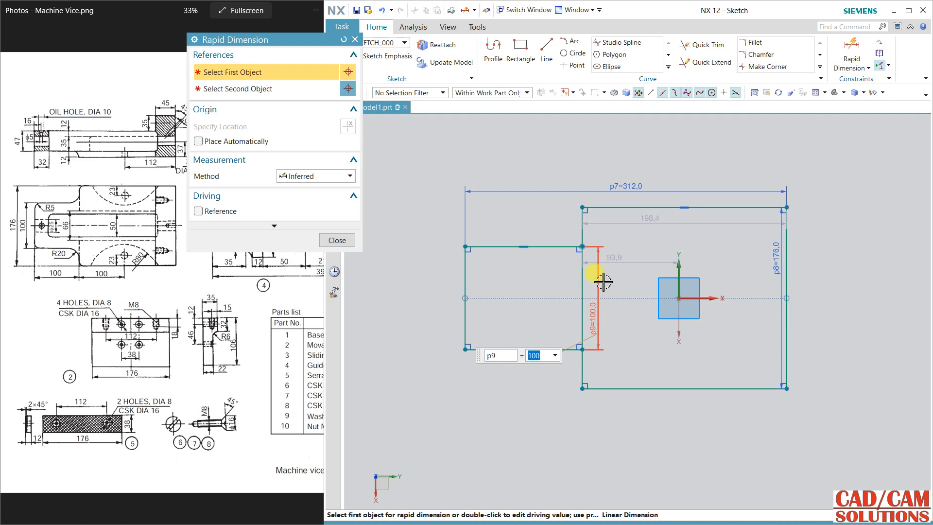
{"action": "left_click", "coordinate": [552, 246]}
{"action": "left_click", "coordinate": [562, 199]}
{"action": "type", "text": "100"}
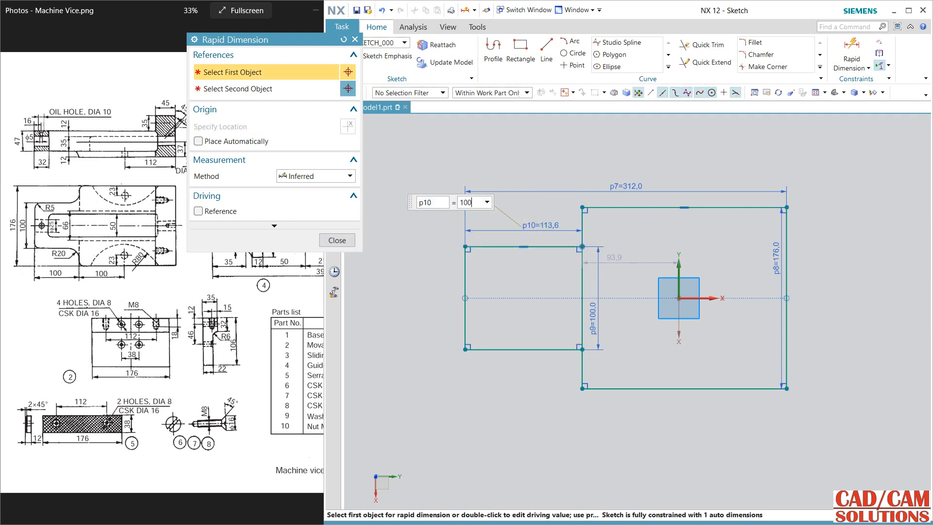
{"action": "key", "text": "Return"}
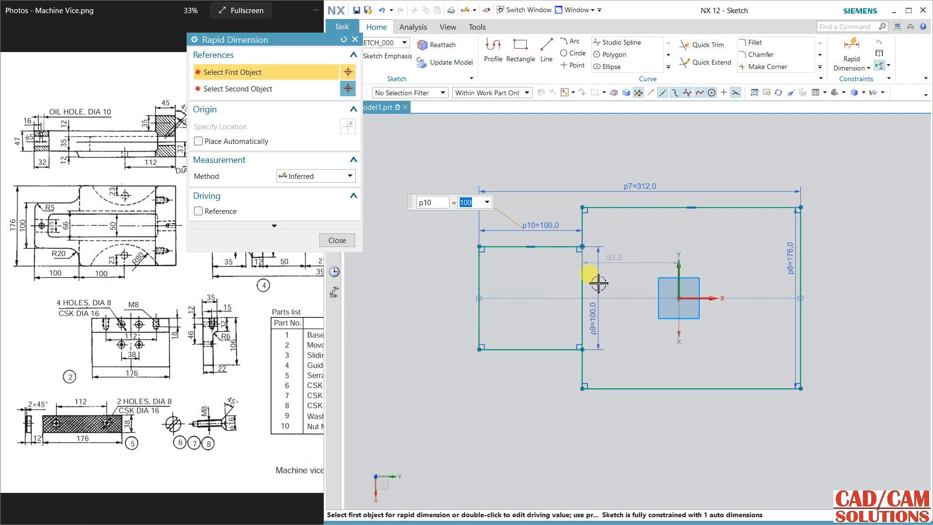
- Dimension the distance from the edge shared by both rectangles to the vertical sketch axis as 100 mm
{"action": "left_click", "coordinate": [615, 261]}
{"action": "left_click", "coordinate": [610, 259]}
{"action": "type", "text": "1"}
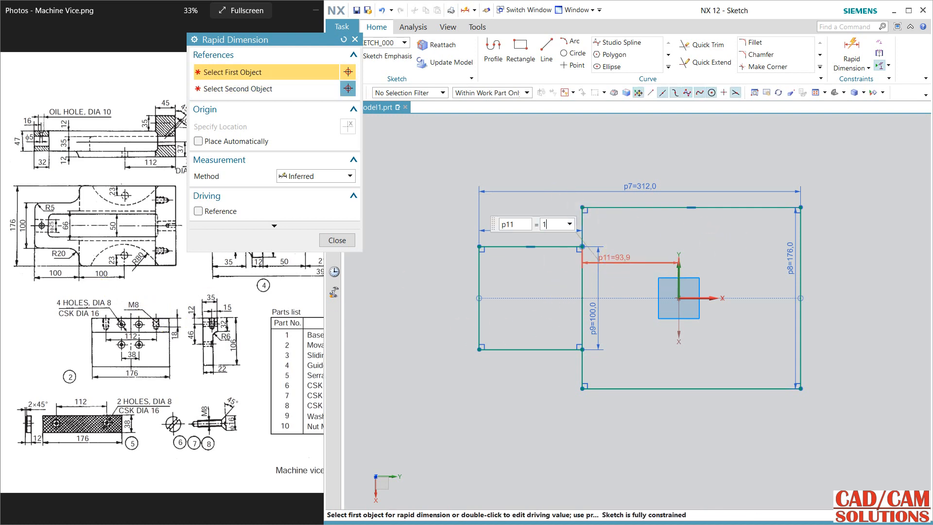
{"action": "type", "text": "00"}
{"action": "key", "text": "Return"}
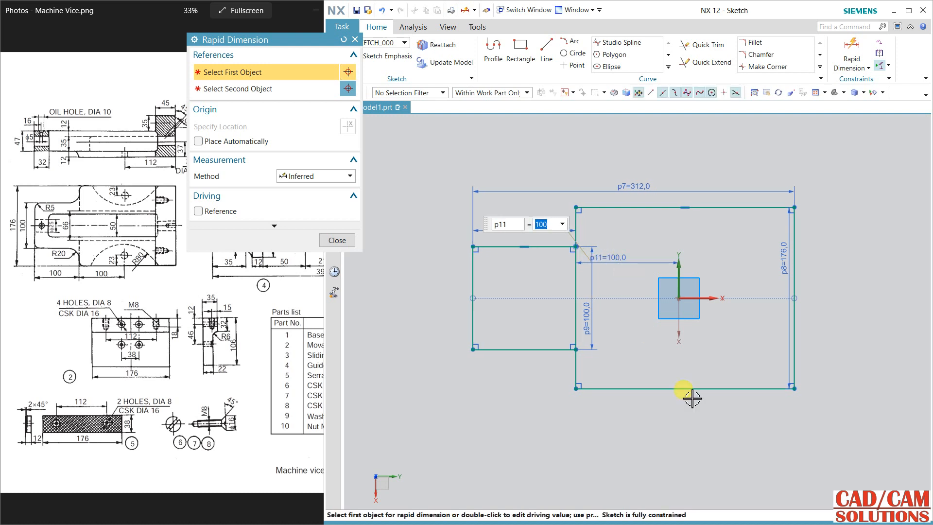
{"action": "left_click", "coordinate": [337, 240]}
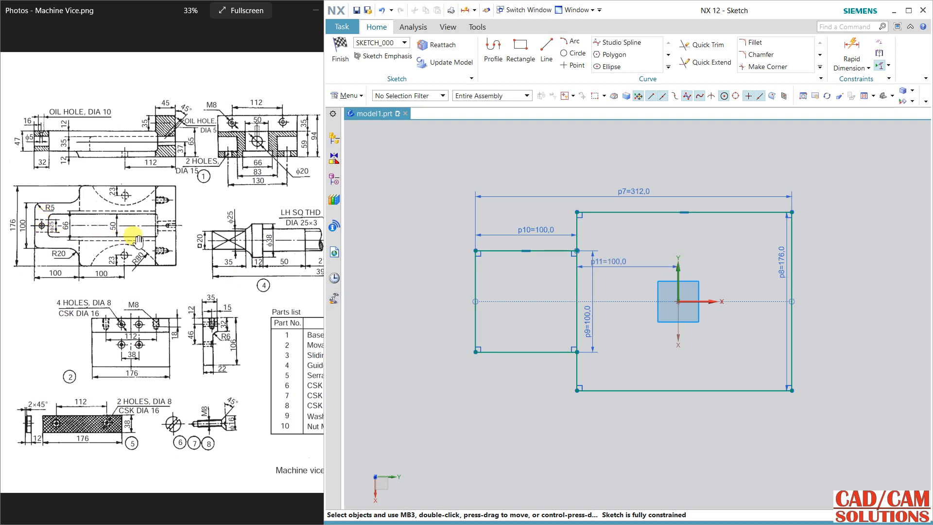
- Sketch an inner rectangle about 240 by 60 mm spanning both outer rectangles across the horizontal axis
{"action": "left_click", "coordinate": [520, 51]}
{"action": "left_click", "coordinate": [518, 275]}
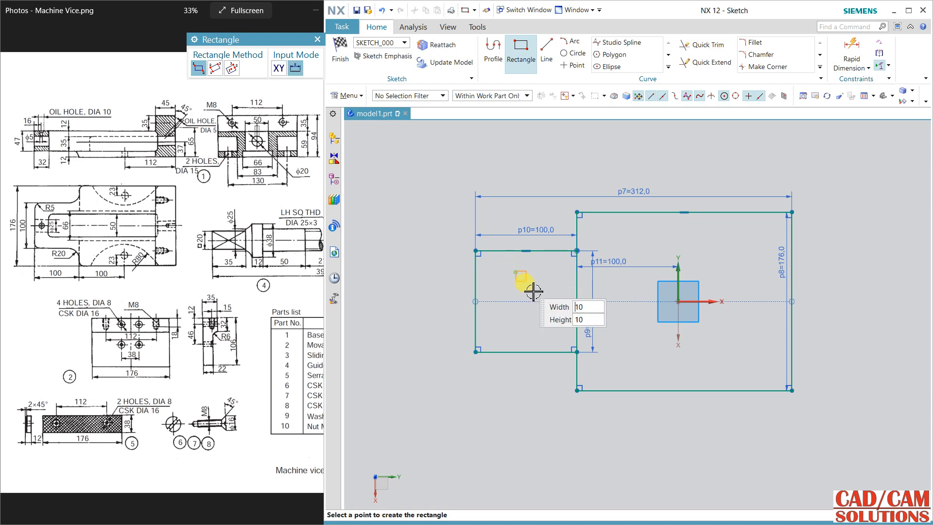
{"action": "left_click", "coordinate": [761, 332]}
{"action": "key", "text": "Escape"}
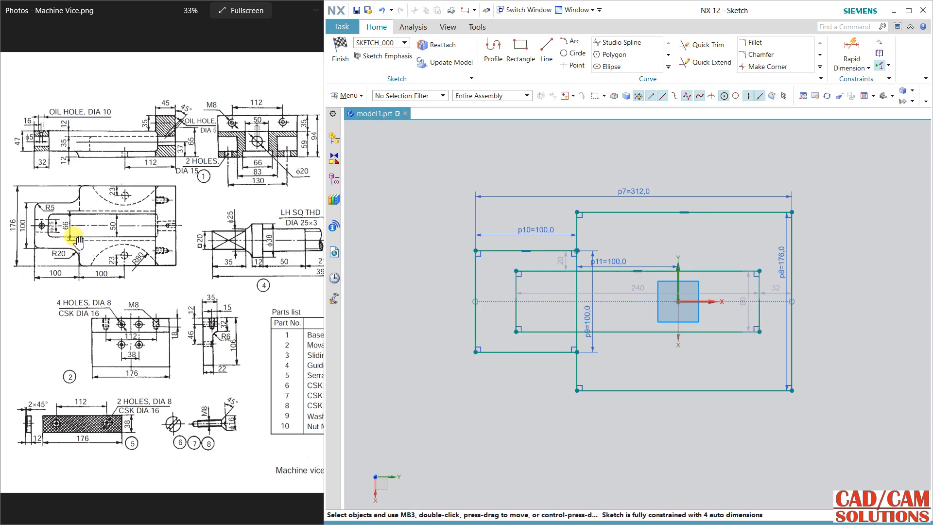
- Set the inner rectangle's height to 50 mm and constrain its left edge's midpoint onto the horizontal sketch axis
{"action": "double_click", "coordinate": [753, 312]}
{"action": "type", "text": "50"}
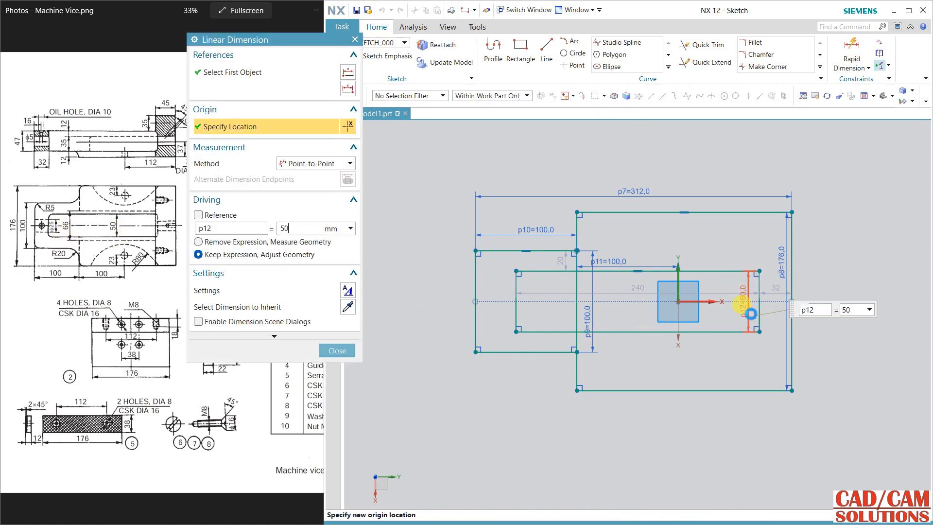
{"action": "key", "text": "Return"}
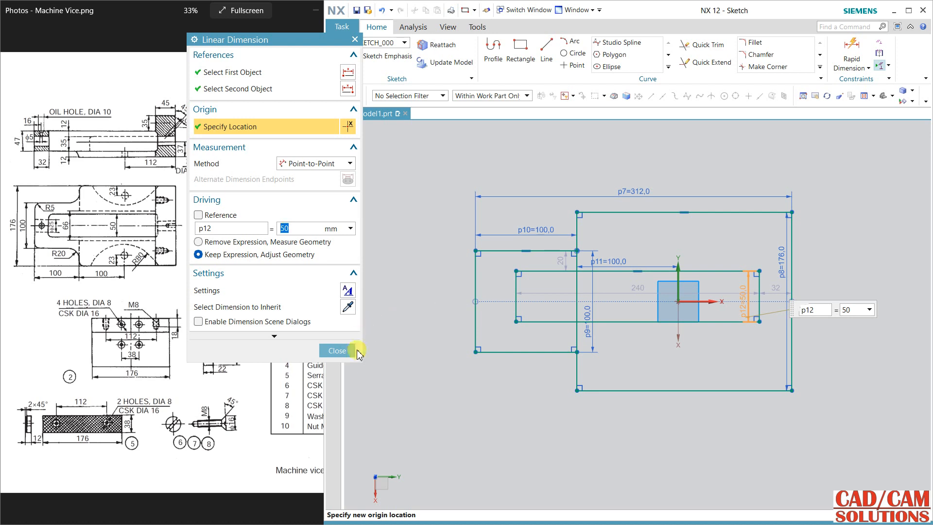
{"action": "left_click", "coordinate": [338, 350]}
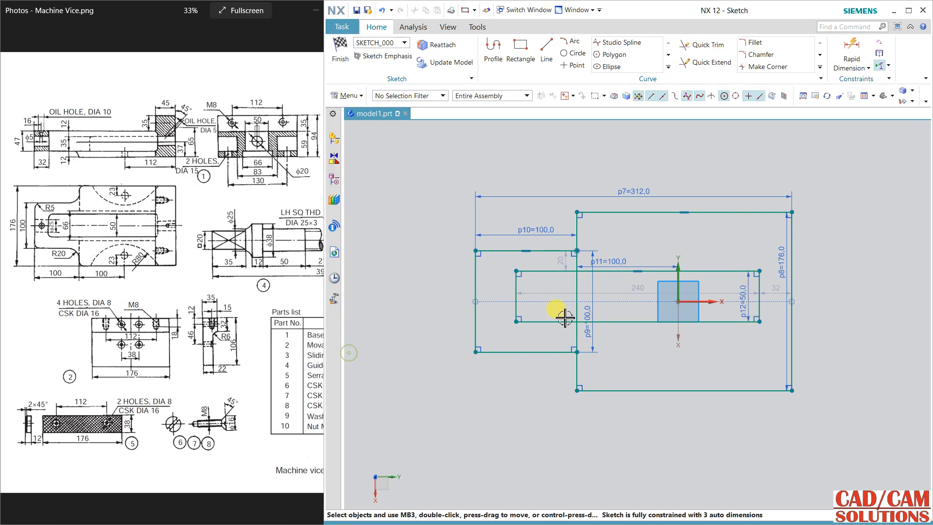
{"action": "left_click", "coordinate": [517, 295]}
{"action": "left_click", "coordinate": [709, 301]}
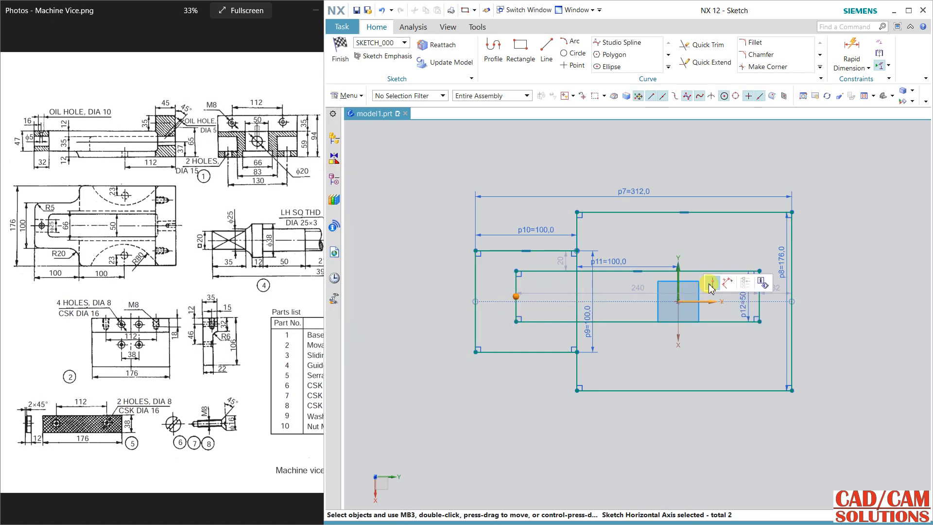
{"action": "left_click", "coordinate": [710, 283]}
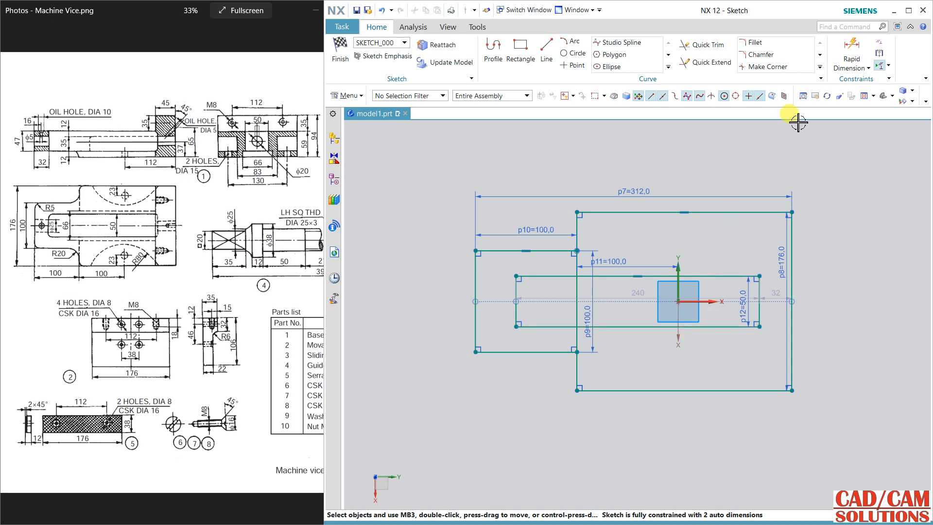
- Dimension the gap between the left edges of the inner rectangle and the small outer rectangle as 32 mm
{"action": "left_click", "coordinate": [851, 51]}
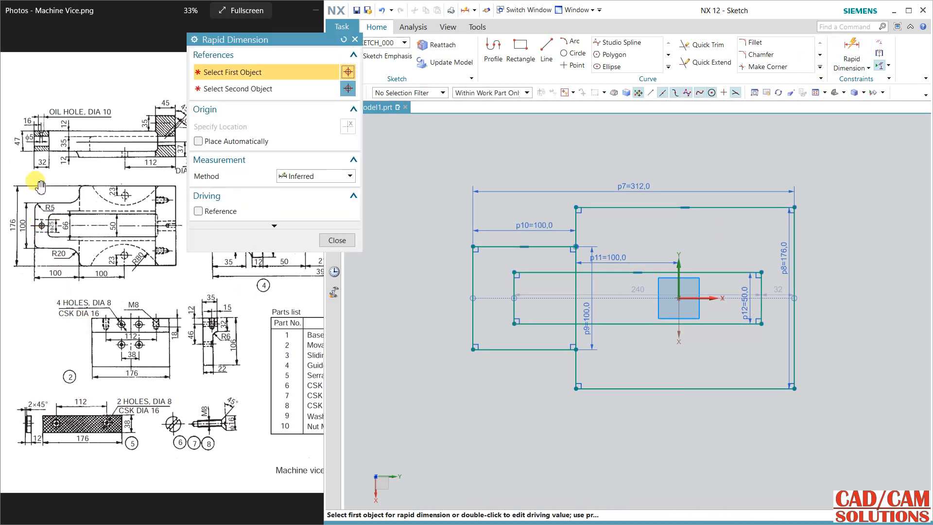
{"action": "left_click", "coordinate": [518, 287]}
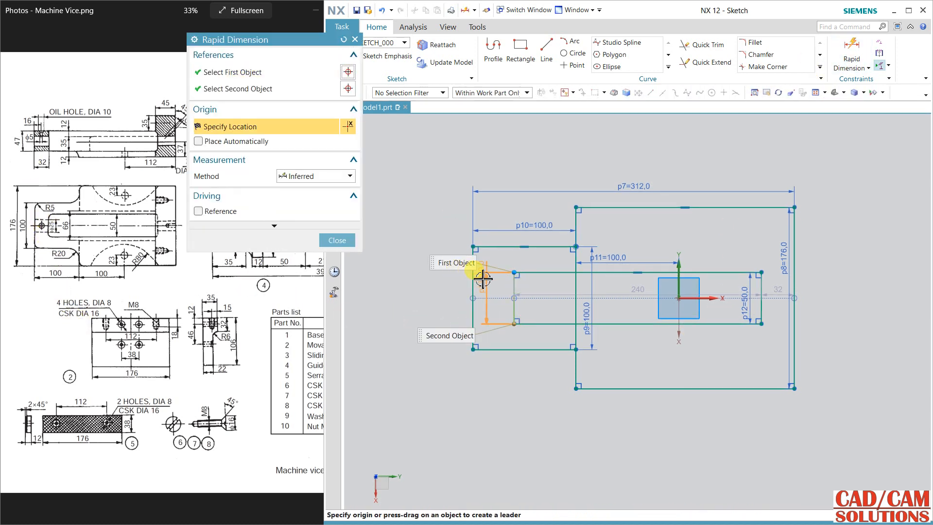
{"action": "left_click", "coordinate": [475, 279]}
{"action": "left_click", "coordinate": [495, 176]}
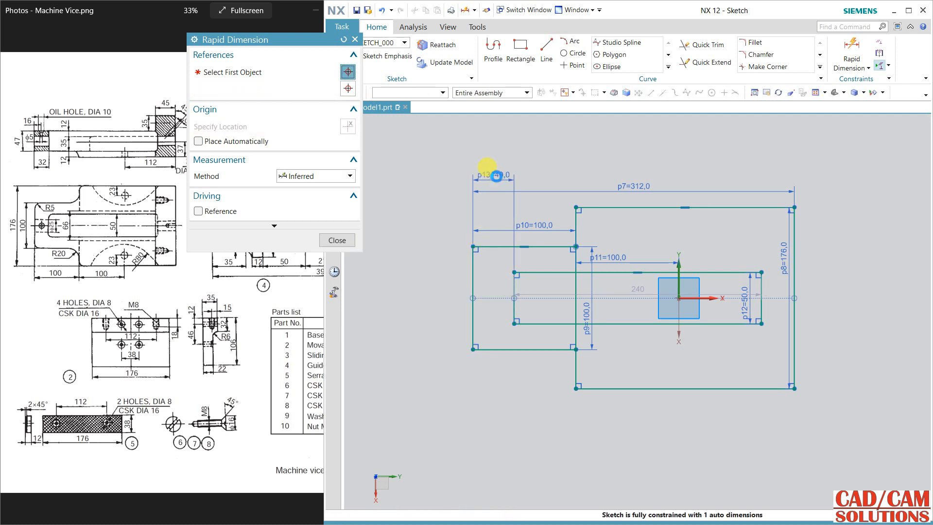
{"action": "type", "text": "32"}
{"action": "key", "text": "Return"}
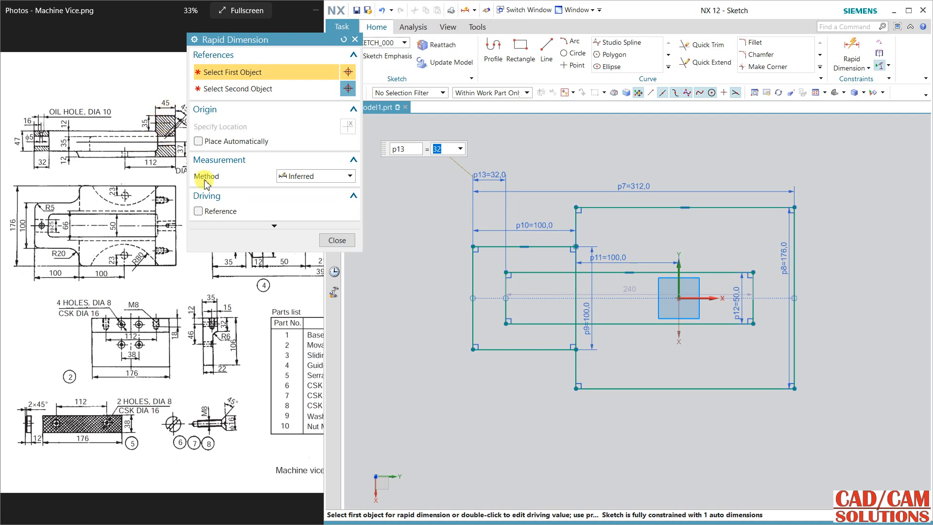
- Dimension the gap between the right edges of the inner and large rectangles as 40 mm and finish the sketch
{"action": "left_click", "coordinate": [757, 279]}
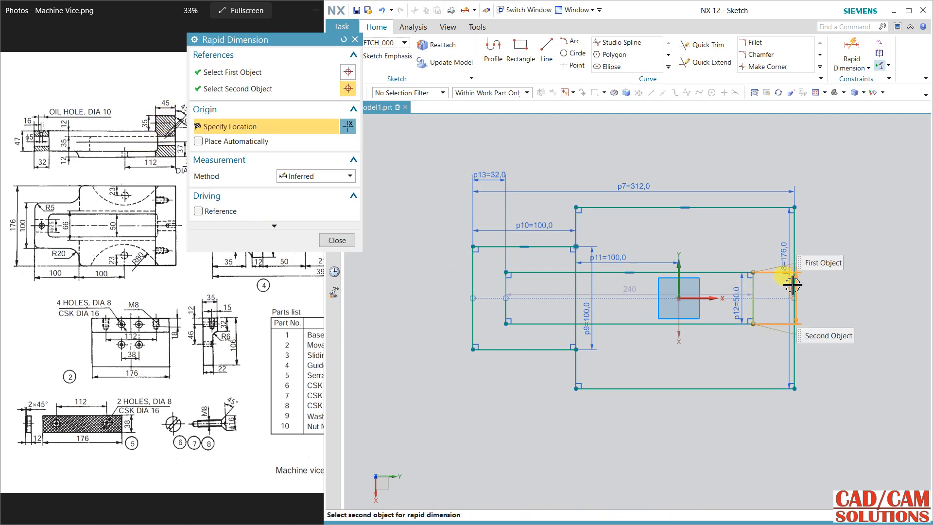
{"action": "left_click", "coordinate": [792, 234]}
{"action": "left_click", "coordinate": [810, 146]}
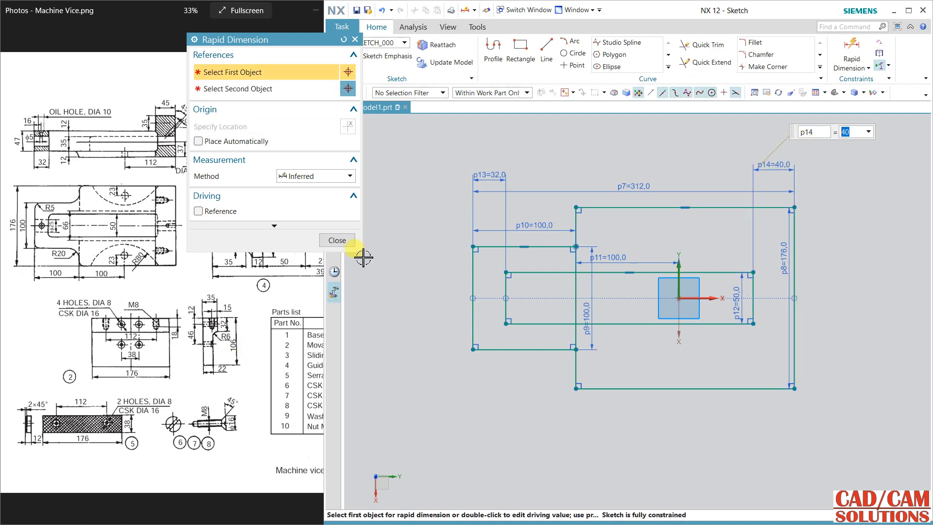
{"action": "left_click", "coordinate": [352, 240]}
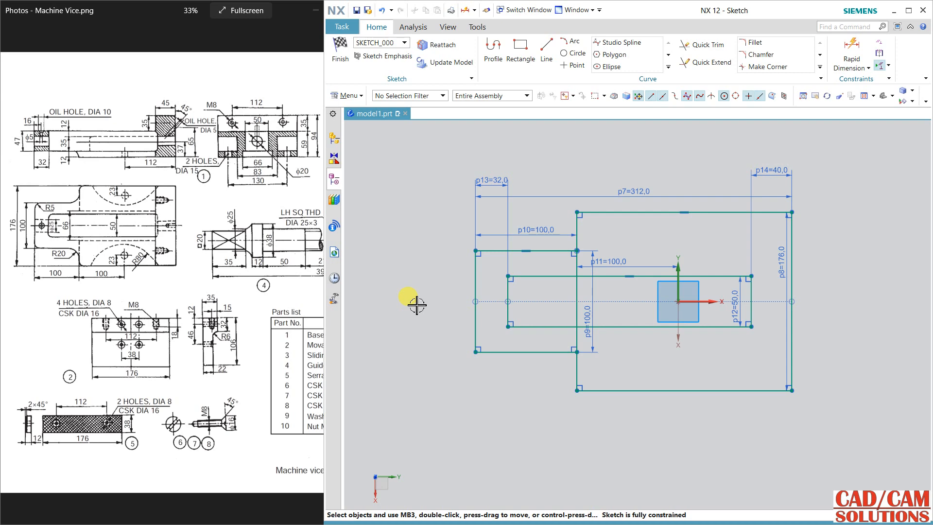
{"action": "left_click", "coordinate": [340, 51]}
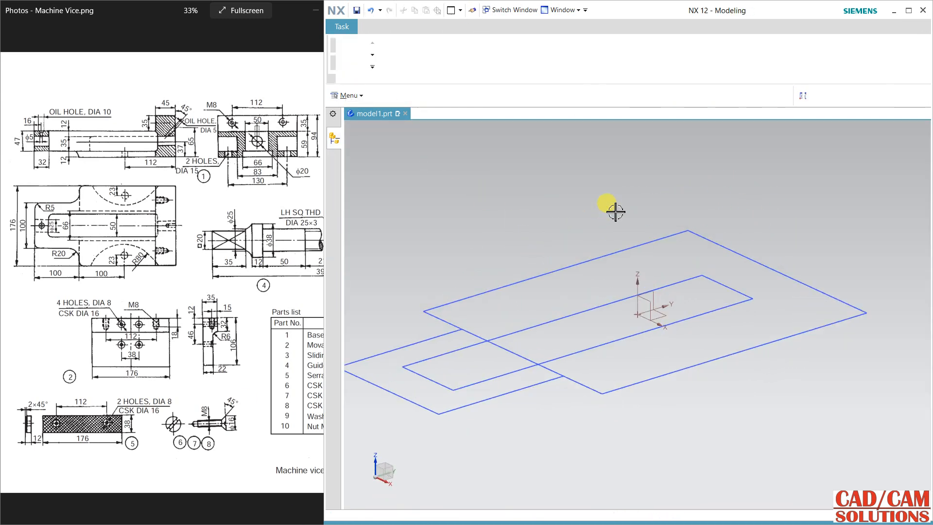
- Extrude the two outer rectangles, selected as connected curves, 47 mm downward from the sketch plane as solids
{"action": "left_click", "coordinate": [403, 53]}
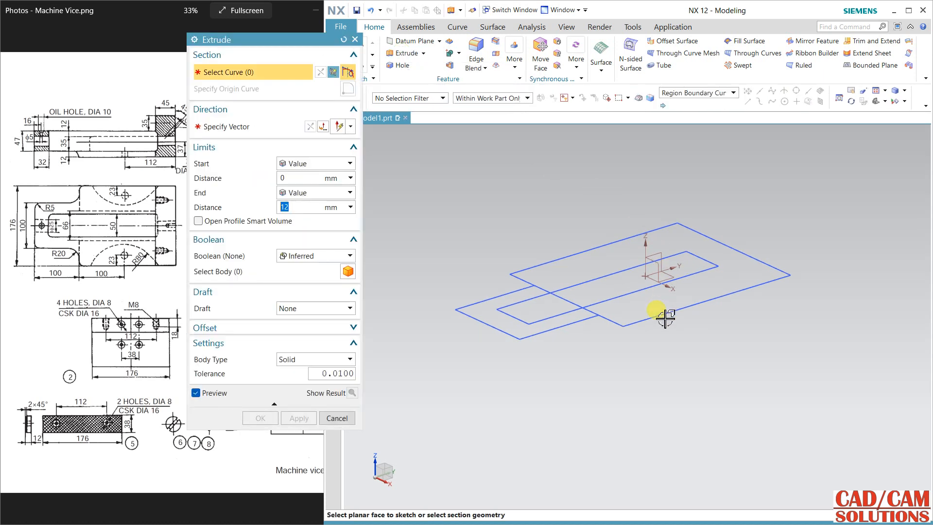
{"action": "left_click", "coordinate": [686, 93]}
{"action": "left_click", "coordinate": [671, 113]}
{"action": "left_click", "coordinate": [657, 319]}
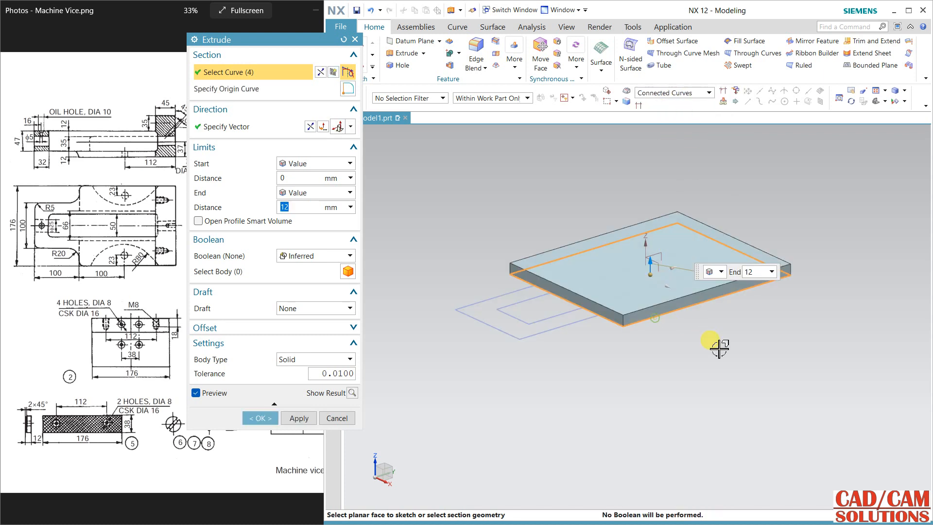
{"action": "left_click", "coordinate": [567, 325]}
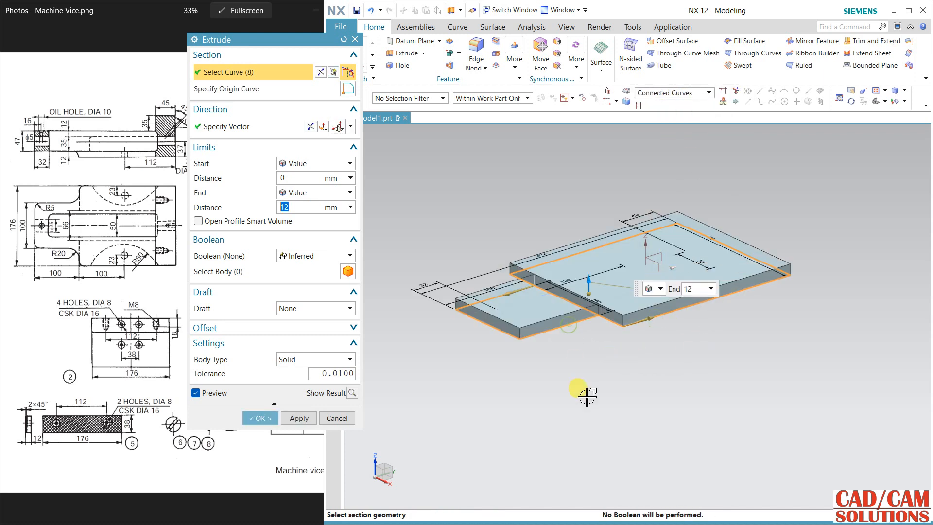
{"action": "middle_click_drag", "start_coordinate": [582, 368], "coordinate": [564, 375]}
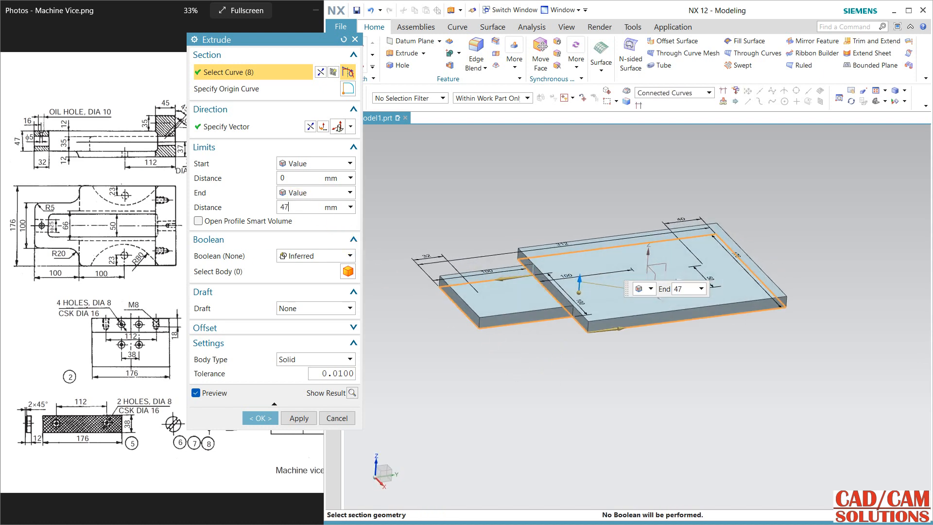
{"action": "key", "text": "Return"}
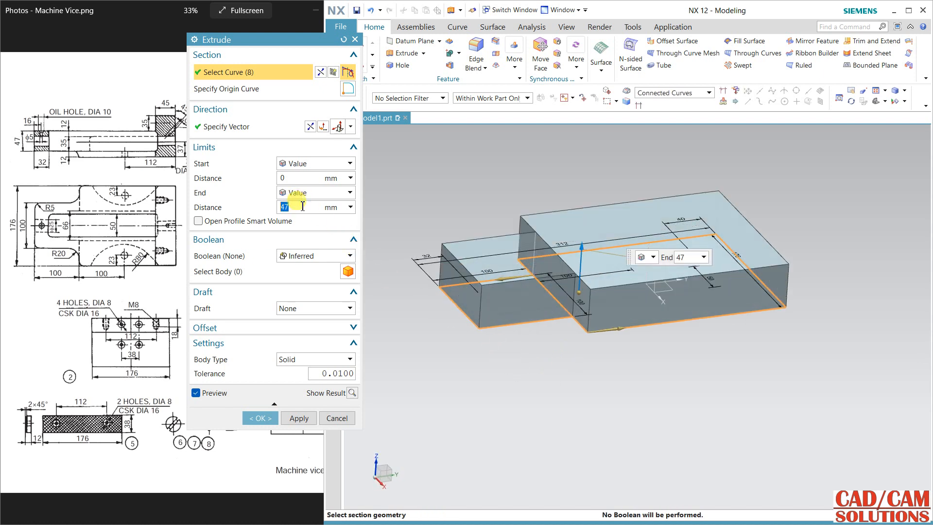
{"action": "left_click", "coordinate": [310, 126]}
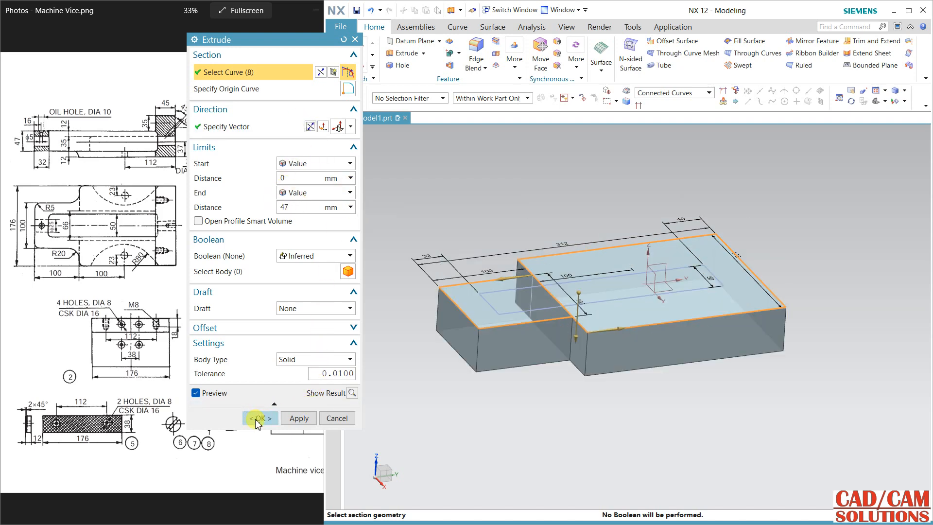
{"action": "left_click", "coordinate": [257, 419]}
- Unite the small block with the large block into one solid body, using the large block as target
{"action": "middle_click_drag", "start_coordinate": [514, 399], "coordinate": [430, 394]}
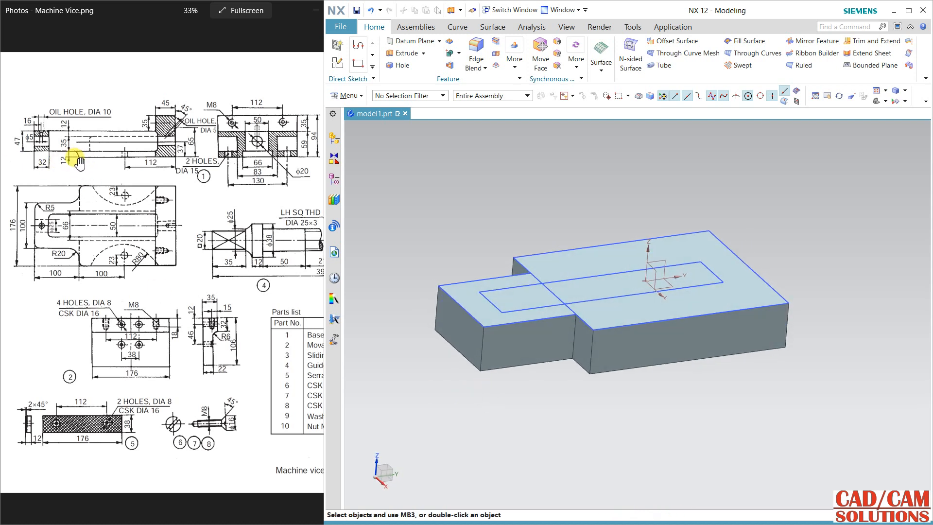
{"action": "middle_click_drag", "start_coordinate": [511, 215], "coordinate": [589, 150]}
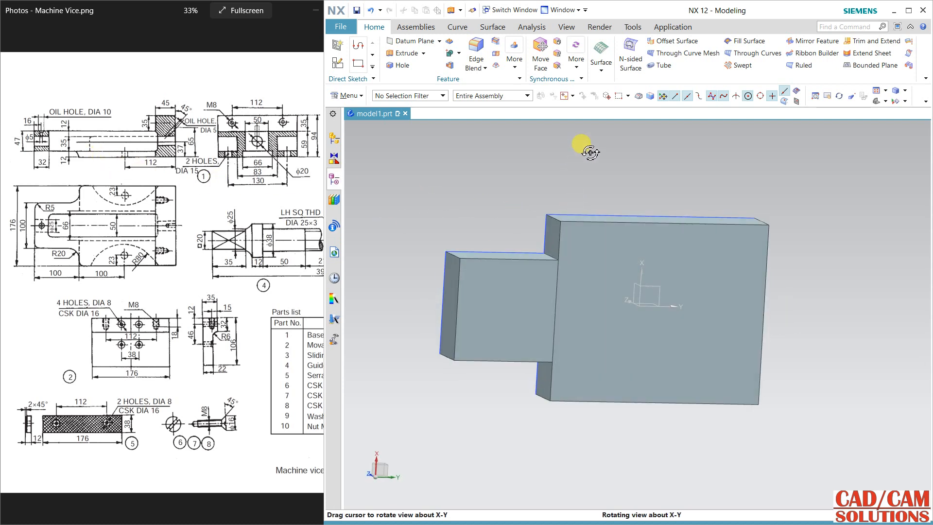
{"action": "left_click", "coordinate": [449, 53]}
{"action": "left_click", "coordinate": [601, 233]}
{"action": "left_click", "coordinate": [497, 267]}
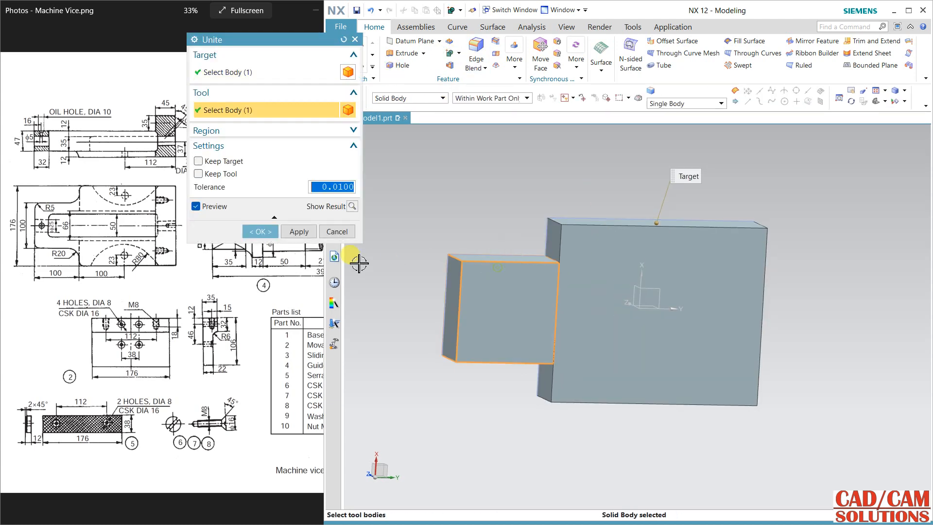
{"action": "left_click", "coordinate": [260, 231]}
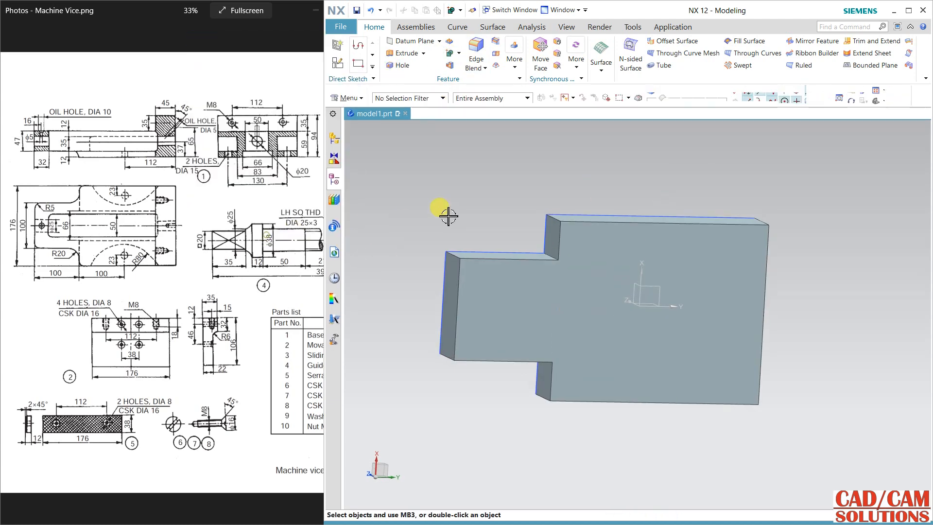
- Create a sketch on the underside face of the united base, with the datum Y axis as horizontal reference
{"action": "left_click", "coordinate": [348, 64]}
{"action": "left_click", "coordinate": [600, 268]}
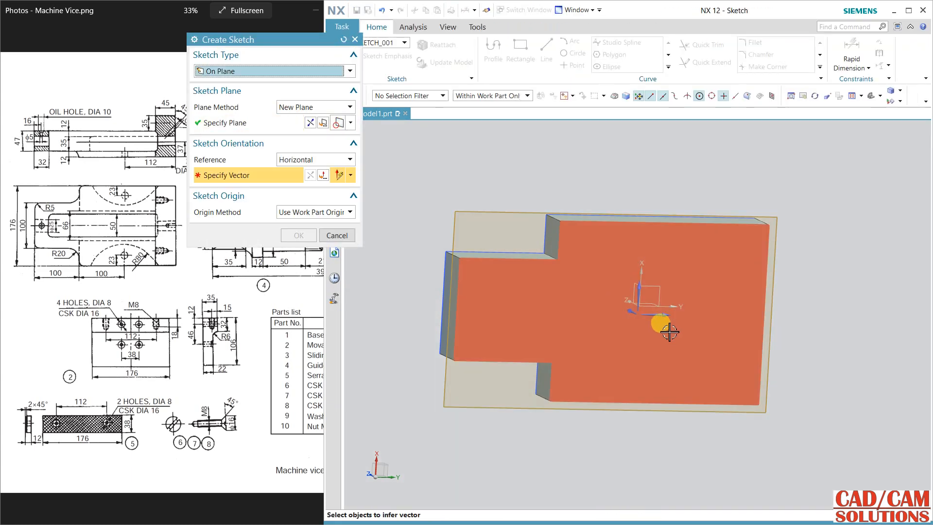
{"action": "left_click", "coordinate": [651, 314]}
{"action": "left_click", "coordinate": [299, 235]}
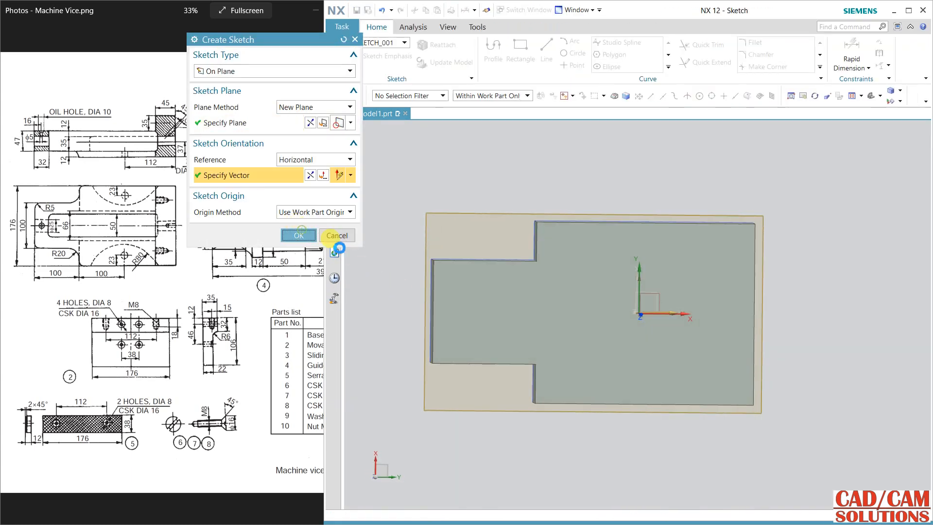
- Sketch a rectangle from the upper inner corner of the wide block, spanning most of its length above the horizontal axis
{"action": "left_click", "coordinate": [516, 58]}
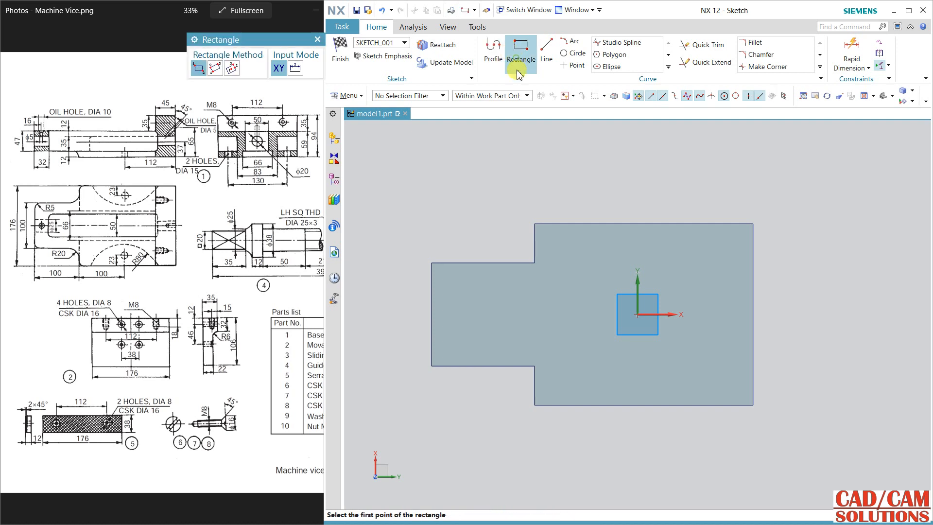
{"action": "left_click", "coordinate": [535, 224]}
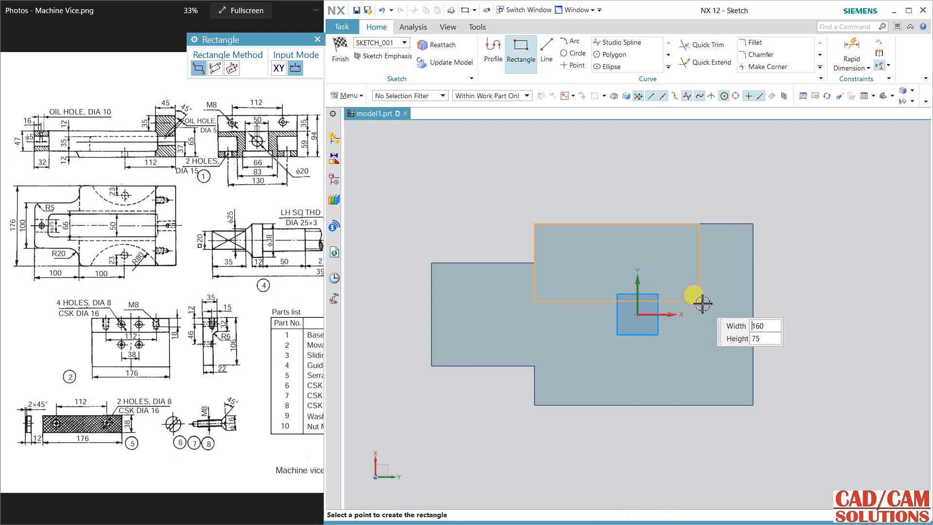
{"action": "left_click", "coordinate": [724, 285]}
{"action": "key", "text": "Escape"}
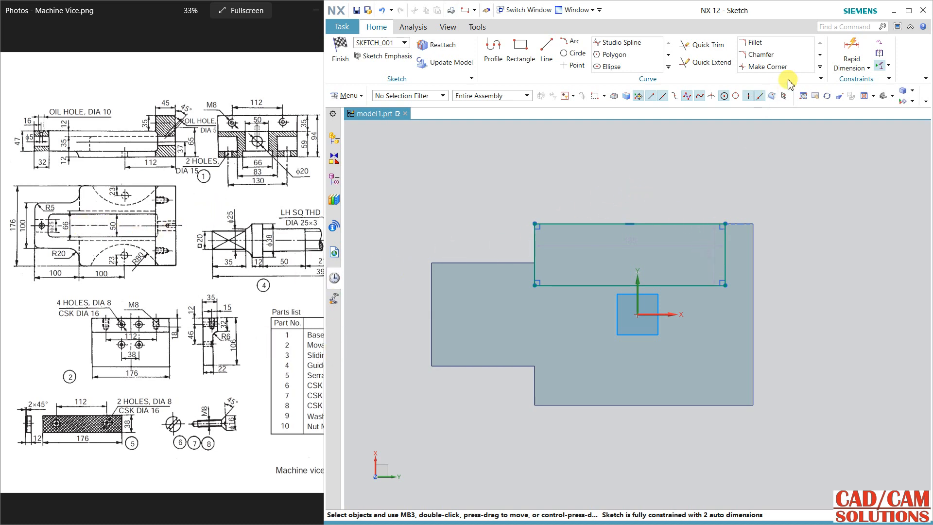
- Dimension the distance from the rectangle's lower edge to the horizontal sketch axis as 33 mm
{"action": "left_click", "coordinate": [849, 48]}
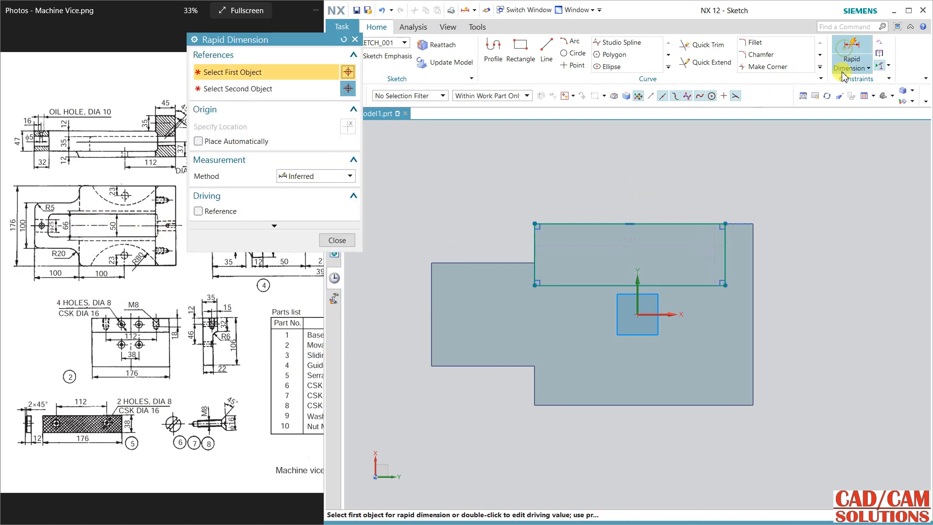
{"action": "left_click", "coordinate": [671, 311]}
{"action": "left_click", "coordinate": [714, 282]}
{"action": "left_click", "coordinate": [778, 289]}
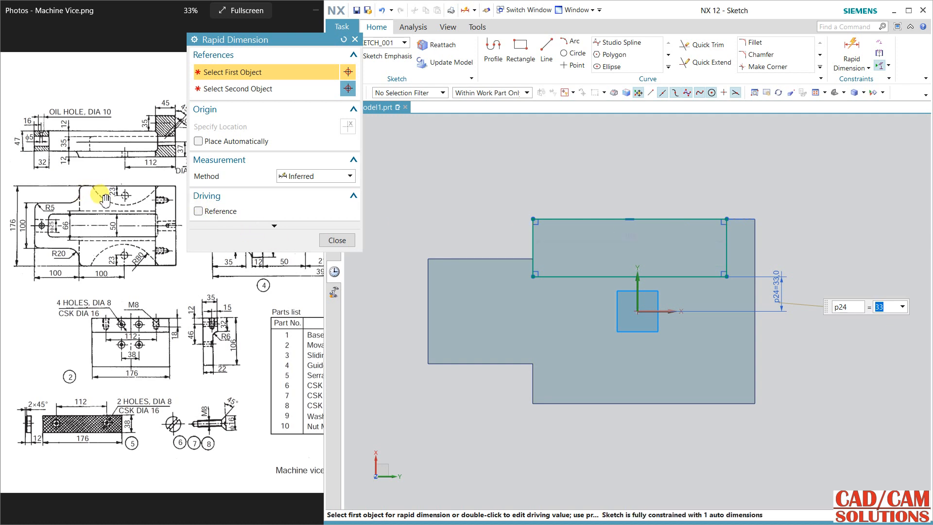
{"action": "left_click", "coordinate": [338, 240]}
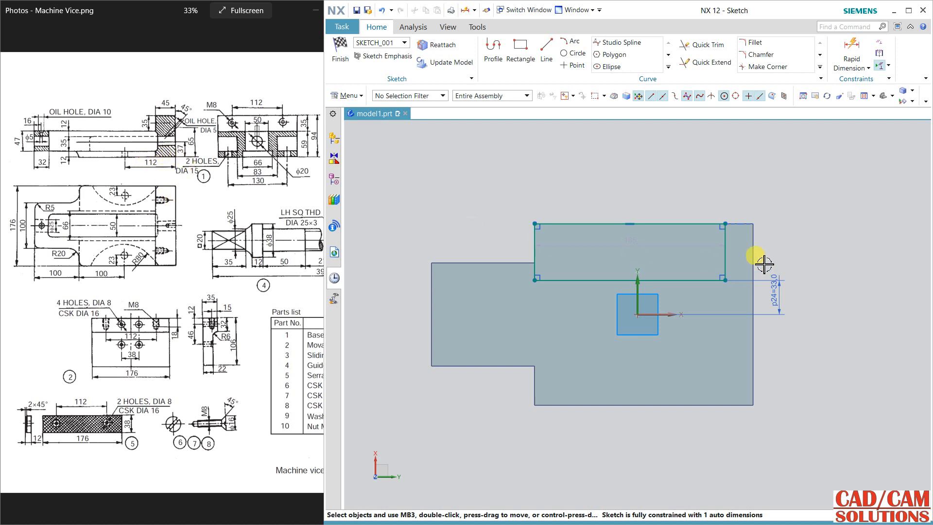
- Constrain the rectangle's right edge collinear with the right edge of the wide block
{"action": "left_click", "coordinate": [723, 238]}
{"action": "left_click", "coordinate": [755, 241]}
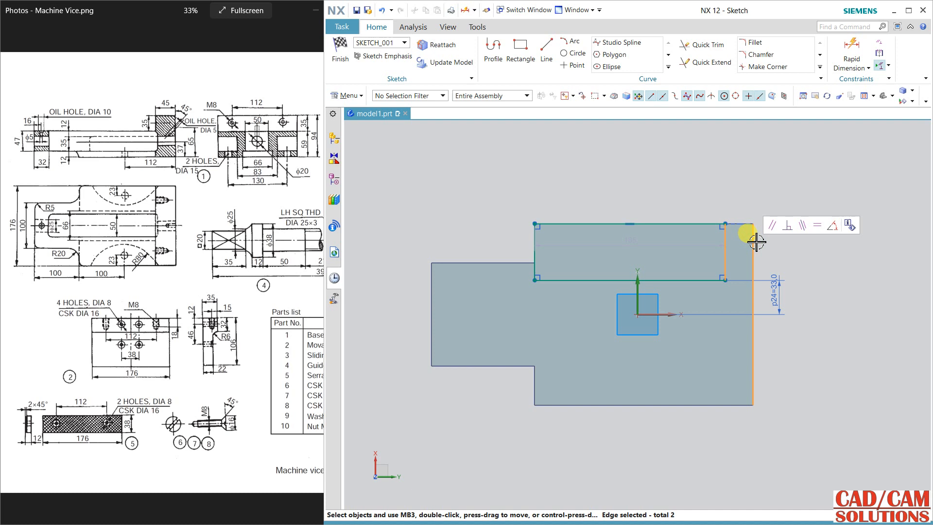
{"action": "left_click", "coordinate": [802, 225]}
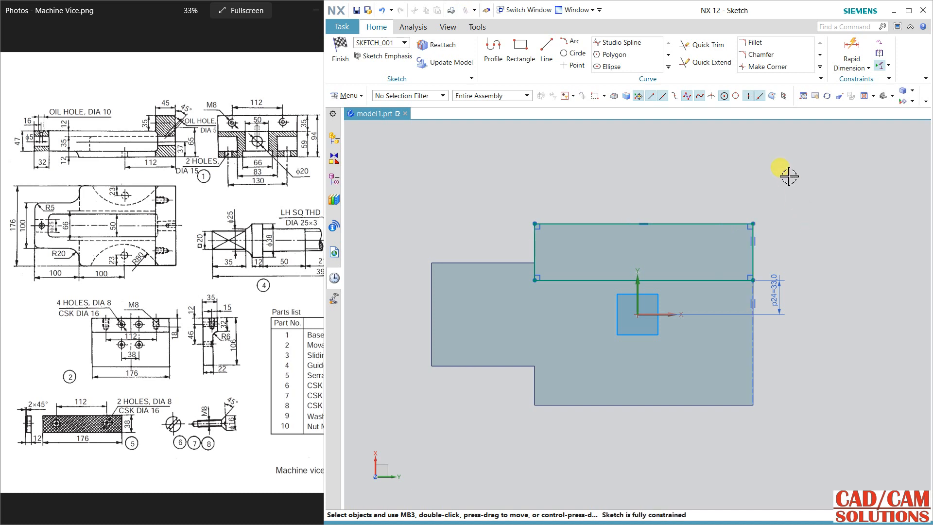
- Mirror the rectangle about the horizontal sketch axis and finish the sketch
{"action": "left_click", "coordinate": [669, 67]}
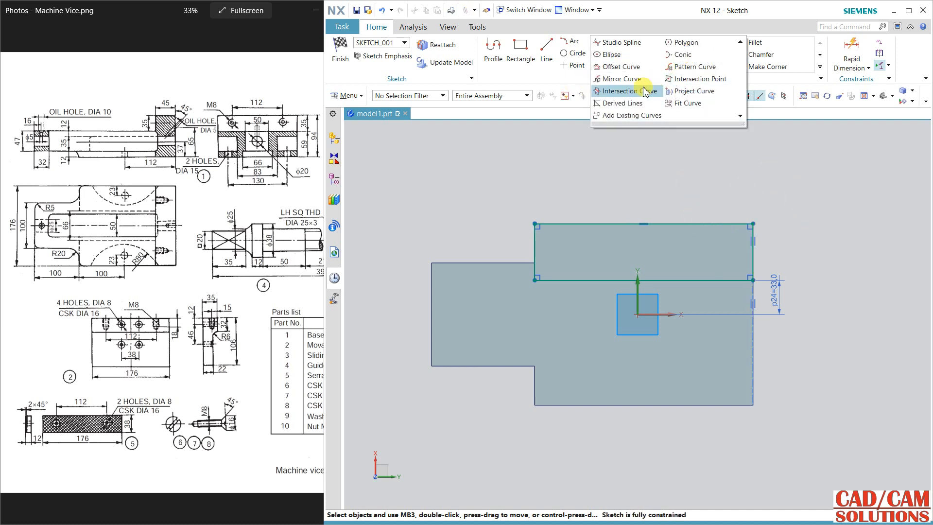
{"action": "left_click", "coordinate": [632, 79]}
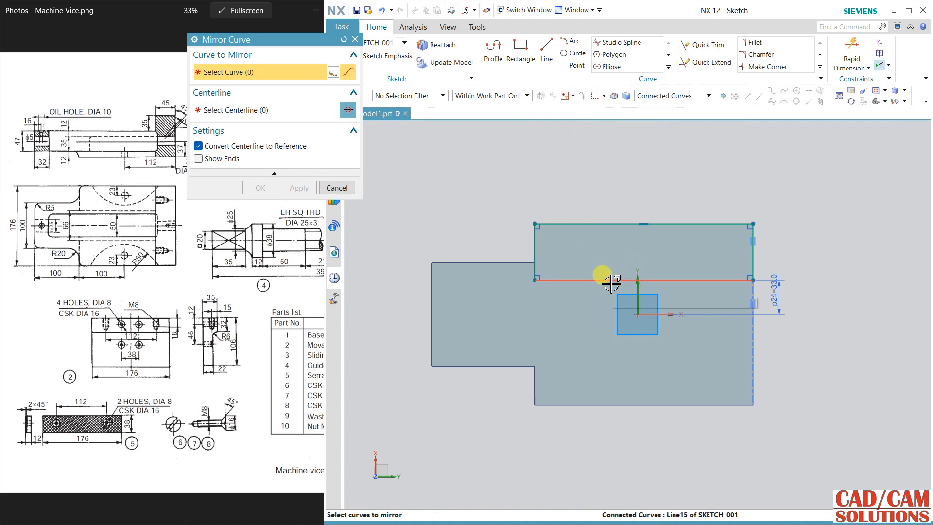
{"action": "left_click", "coordinate": [609, 280]}
{"action": "left_click", "coordinate": [215, 116]}
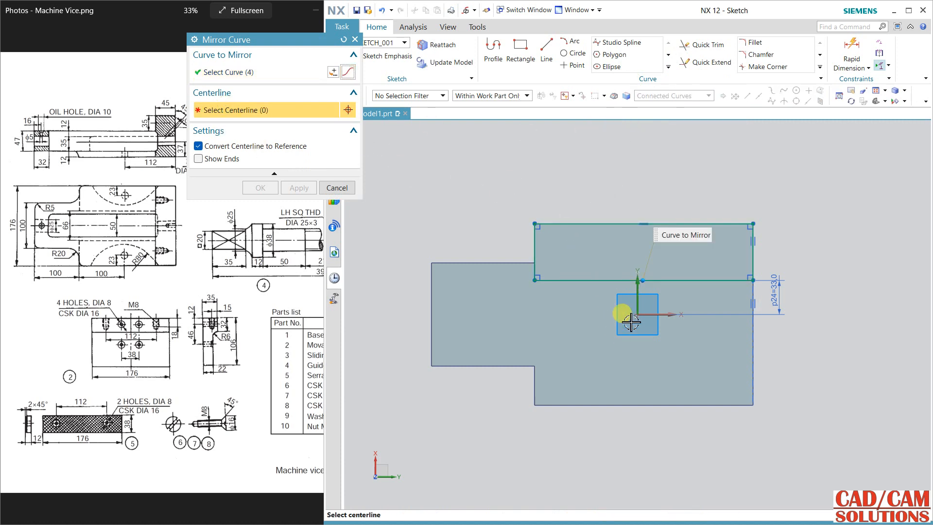
{"action": "left_click", "coordinate": [640, 314]}
{"action": "left_click", "coordinate": [261, 188]}
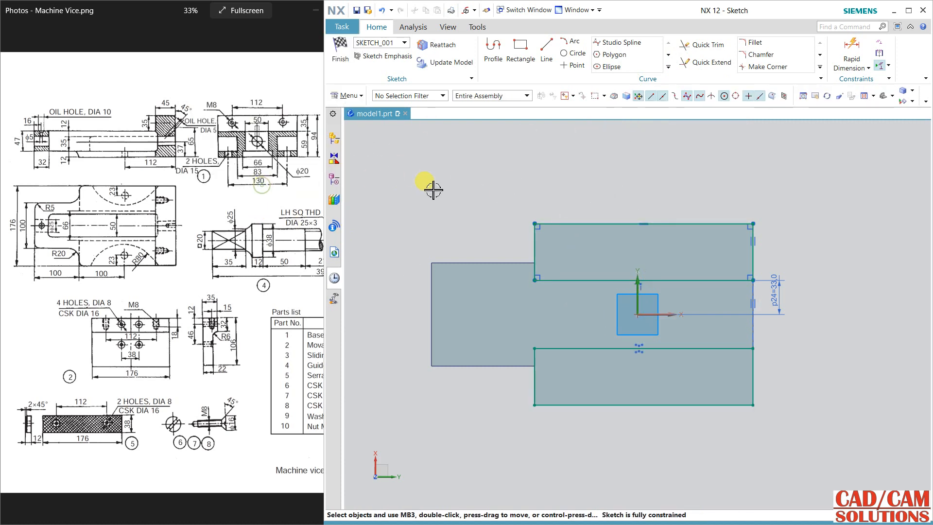
{"action": "left_click", "coordinate": [340, 48]}
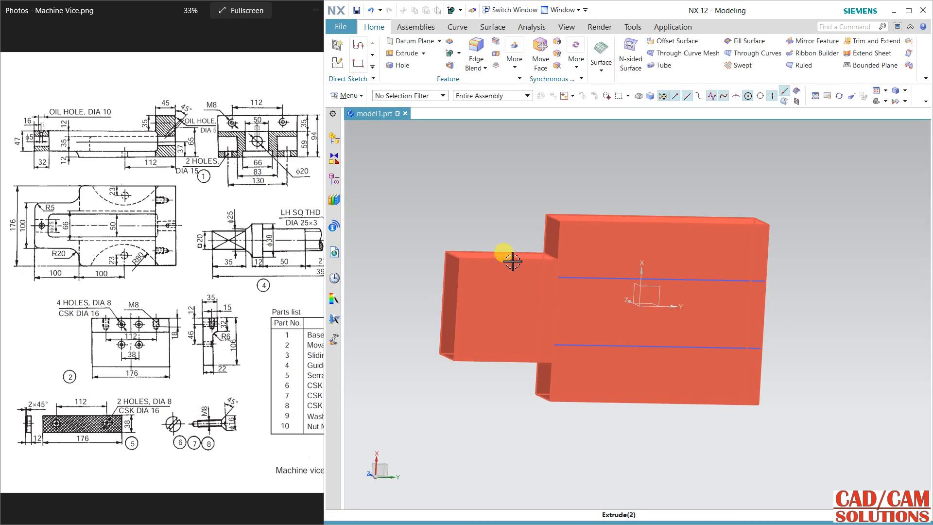
- Extrude both underside rectangles 12 mm downward from the wide block, uniting them with the body through the inferred Boolean
{"action": "mouse_move", "coordinate": [506, 256]}
{"action": "middle_mouse_down"}
{"action": "mouse_move", "coordinate": [616, 205]}
{"action": "mouse_move", "coordinate": [619, 183]}
{"action": "mouse_move", "coordinate": [632, 233]}
{"action": "mouse_move", "coordinate": [615, 214]}
{"action": "mouse_move", "coordinate": [632, 221]}
{"action": "middle_mouse_up"}
{"action": "left_click", "coordinate": [402, 53]}
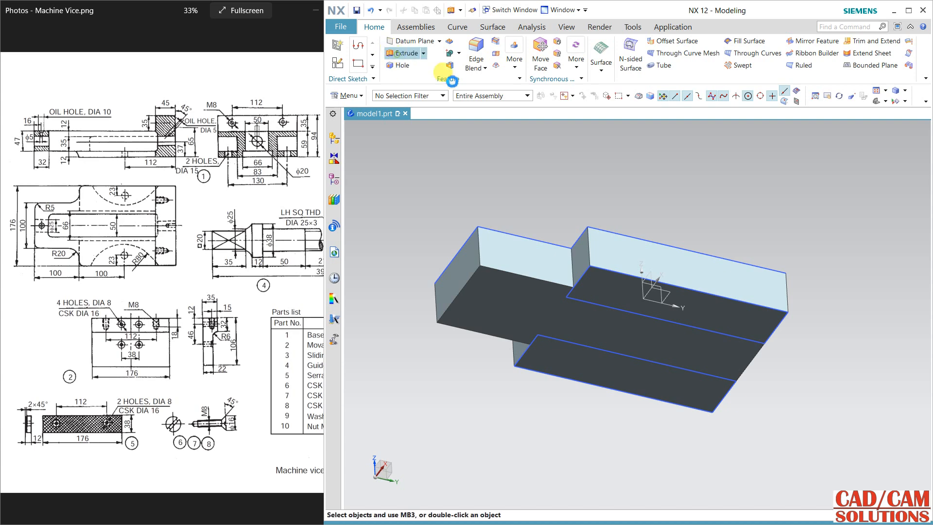
{"action": "left_click", "coordinate": [611, 309]}
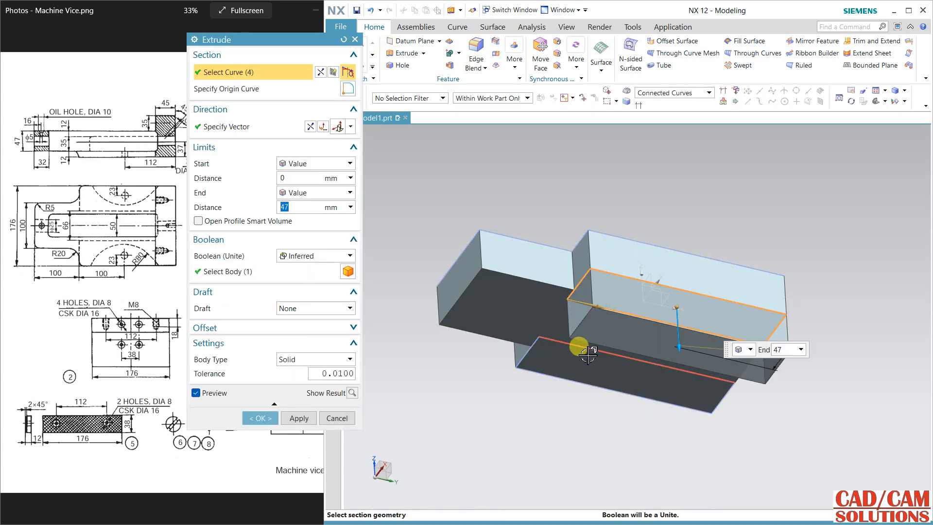
{"action": "left_click", "coordinate": [578, 350]}
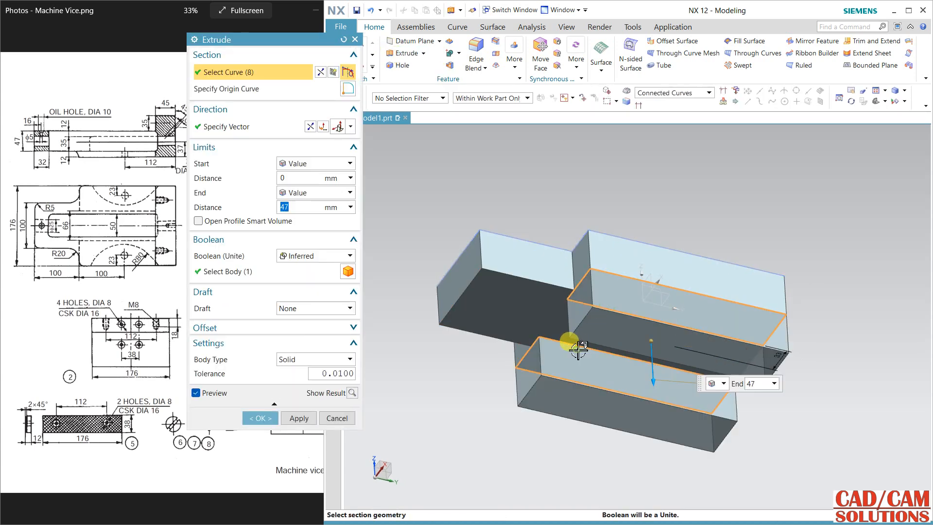
{"action": "left_click", "coordinate": [298, 257]}
{"action": "left_click", "coordinate": [298, 256]}
{"action": "left_click", "coordinate": [307, 207]}
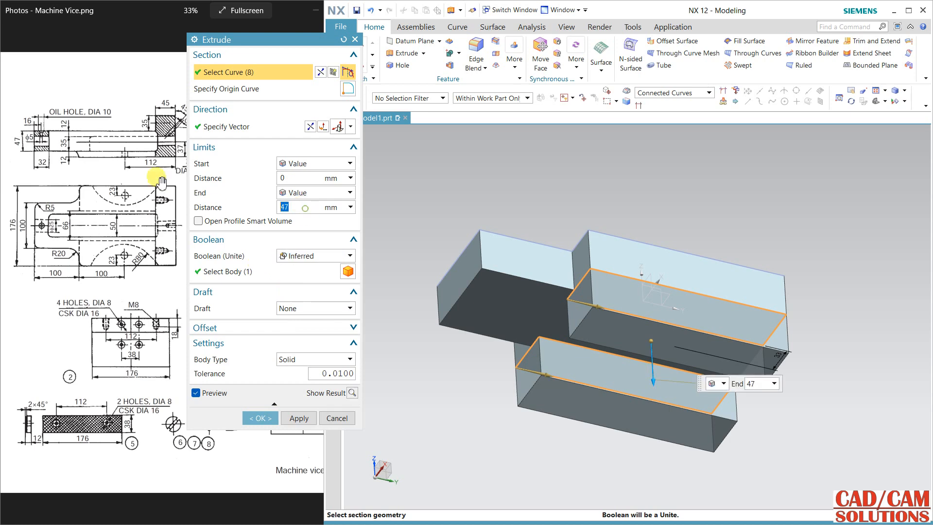
{"action": "type", "text": "12"}
{"action": "key", "text": "Return"}
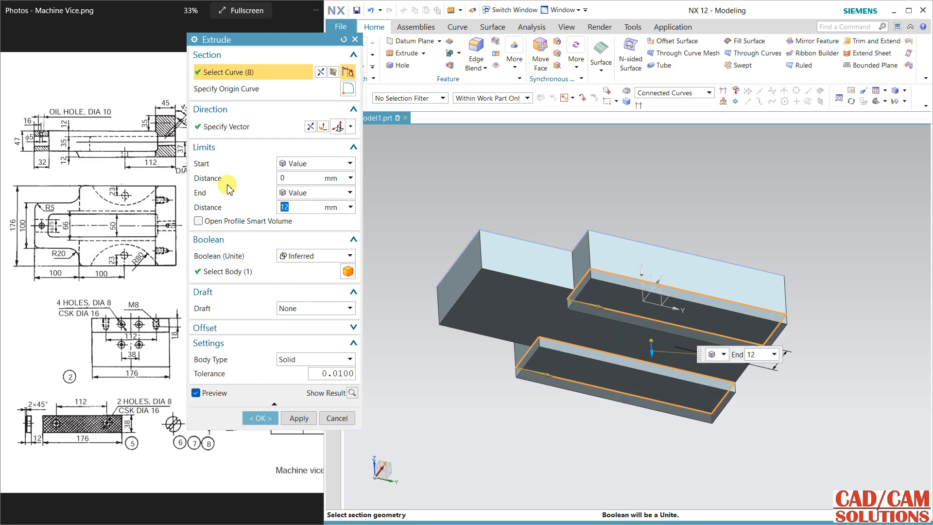
{"action": "left_click", "coordinate": [261, 418]}
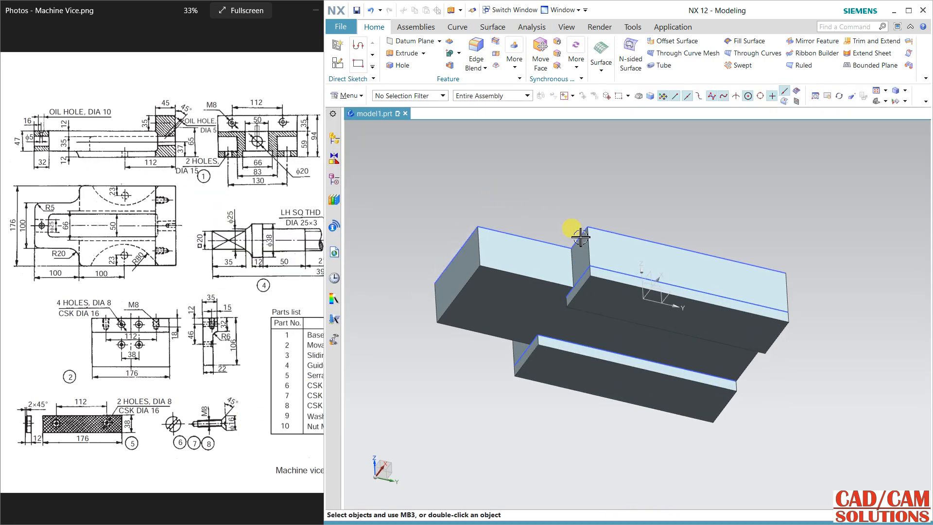
{"action": "left_click", "coordinate": [622, 271]}
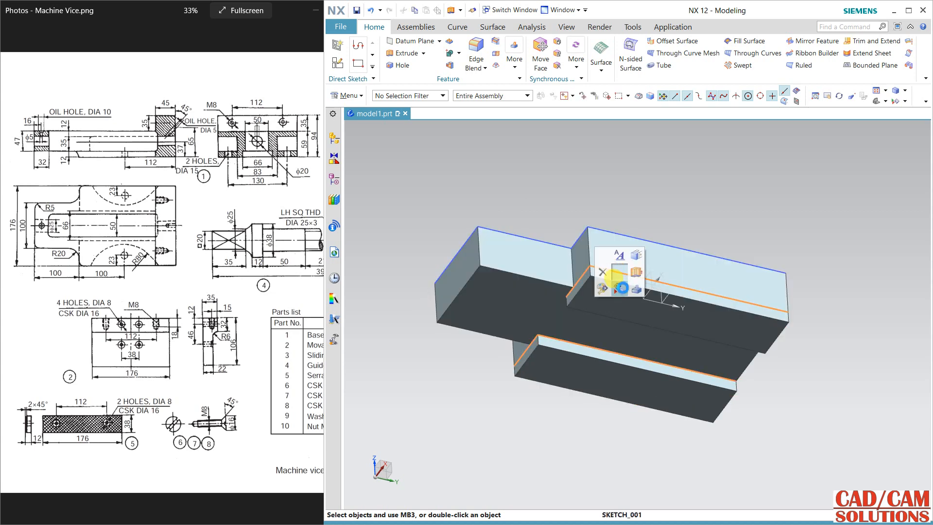
{"action": "key", "text": "Escape"}
- Start a sketch on the wide block's outer end face, with the horizontal reference along the block's width and reversed
{"action": "mouse_move", "coordinate": [825, 319]}
{"action": "middle_mouse_down"}
{"action": "mouse_move", "coordinate": [823, 333]}
{"action": "mouse_move", "coordinate": [777, 350]}
{"action": "mouse_move", "coordinate": [730, 348]}
{"action": "middle_mouse_up"}
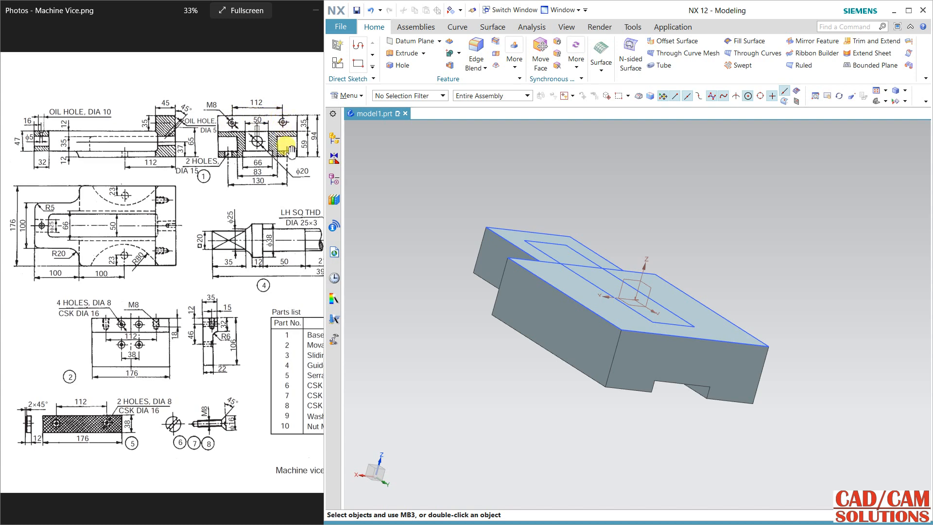
{"action": "left_click", "coordinate": [339, 64]}
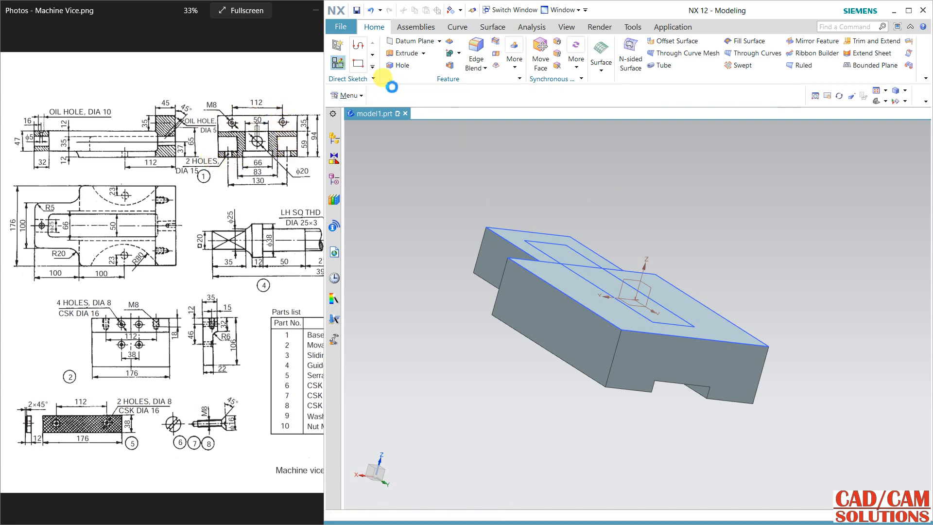
{"action": "left_click", "coordinate": [767, 362]}
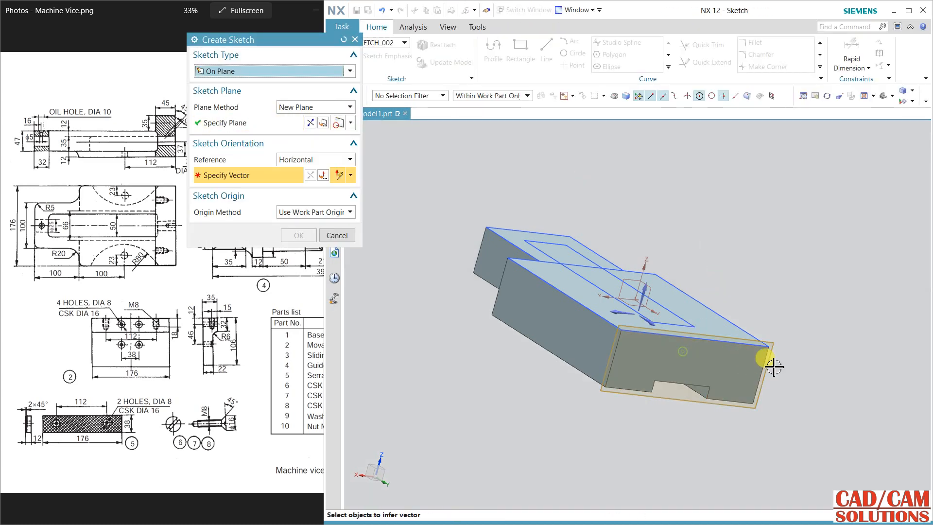
{"action": "left_click", "coordinate": [610, 310]}
{"action": "middle_click_drag", "start_coordinate": [752, 269], "coordinate": [631, 242]}
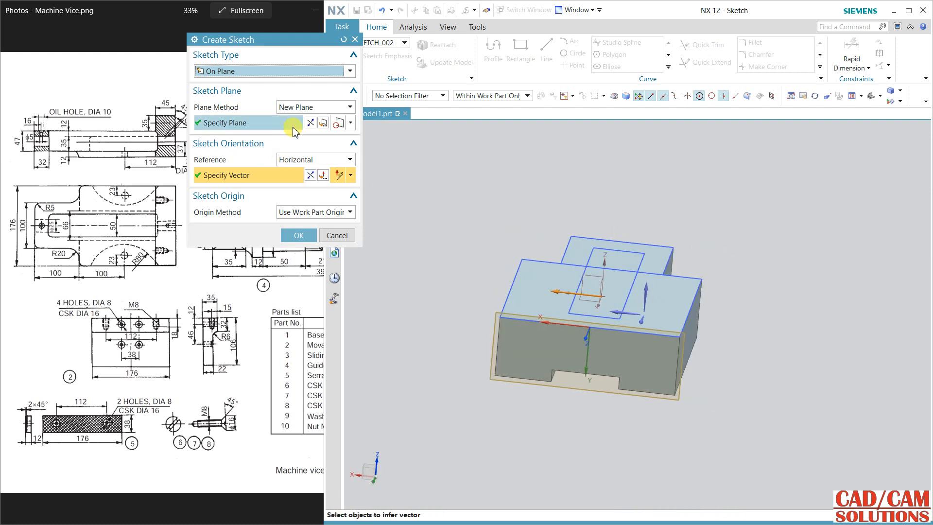
{"action": "left_click", "coordinate": [272, 122]}
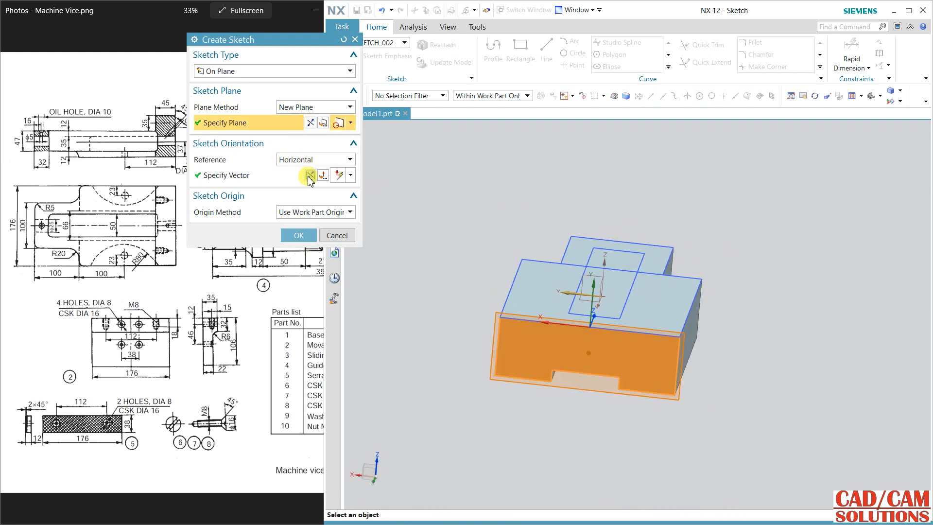
{"action": "left_click", "coordinate": [298, 236]}
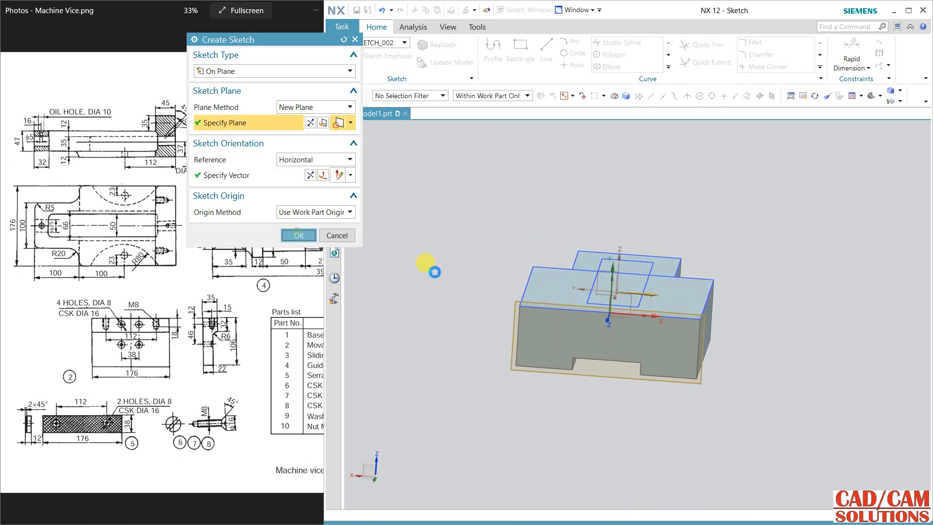
- Sketch a rectangle about 180 mm wide and 165 mm high from the end face's lower corner, extending above the block
{"action": "left_click", "coordinate": [520, 65]}
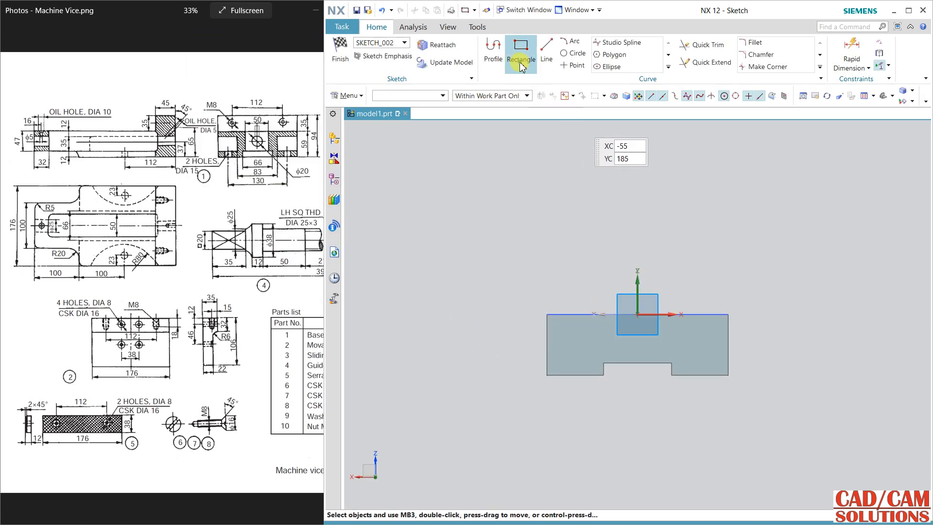
{"action": "left_click", "coordinate": [546, 375]}
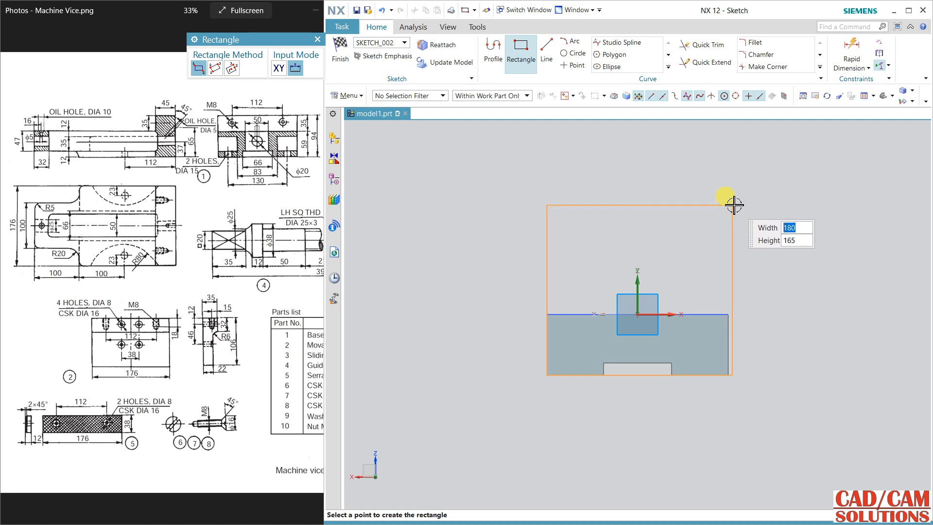
{"action": "left_click", "coordinate": [732, 205]}
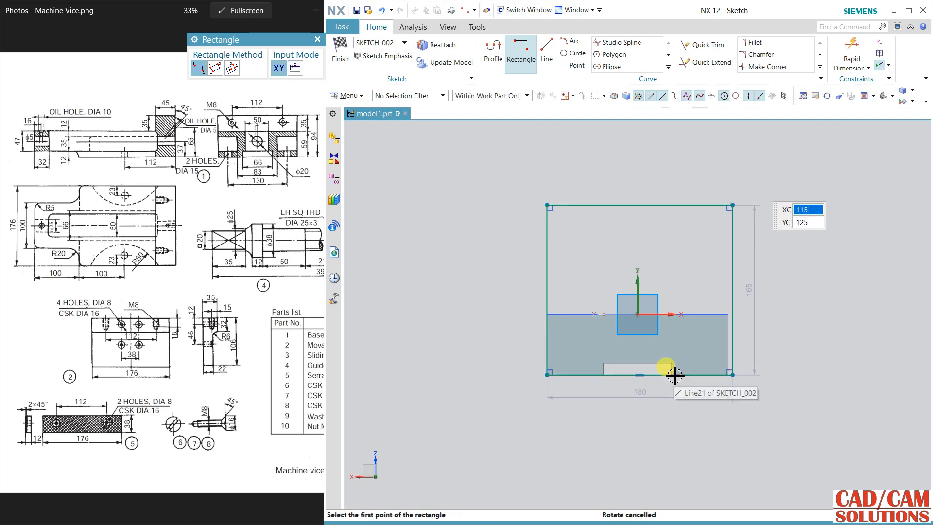
{"action": "key", "text": "Escape"}
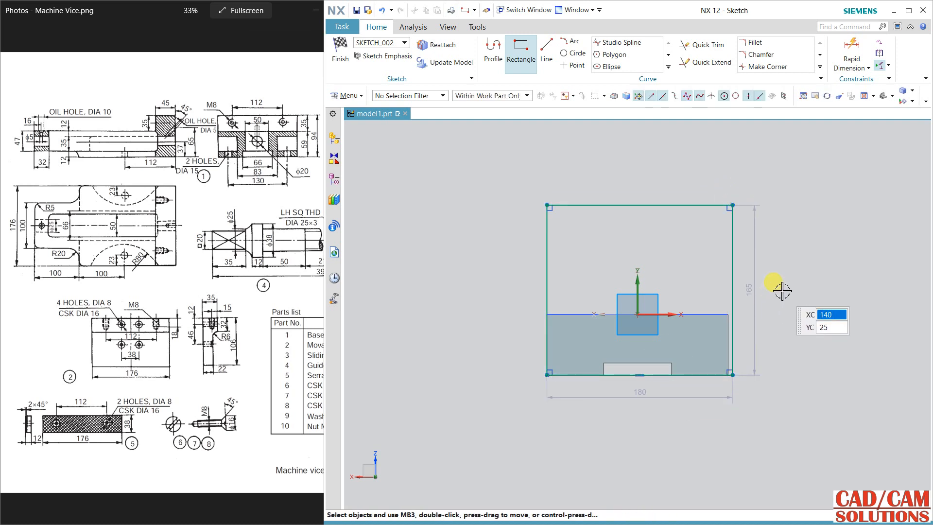
- Constrain the rectangle's right edge to pass through the upper corner of the block's end face
{"action": "left_click", "coordinate": [735, 329]}
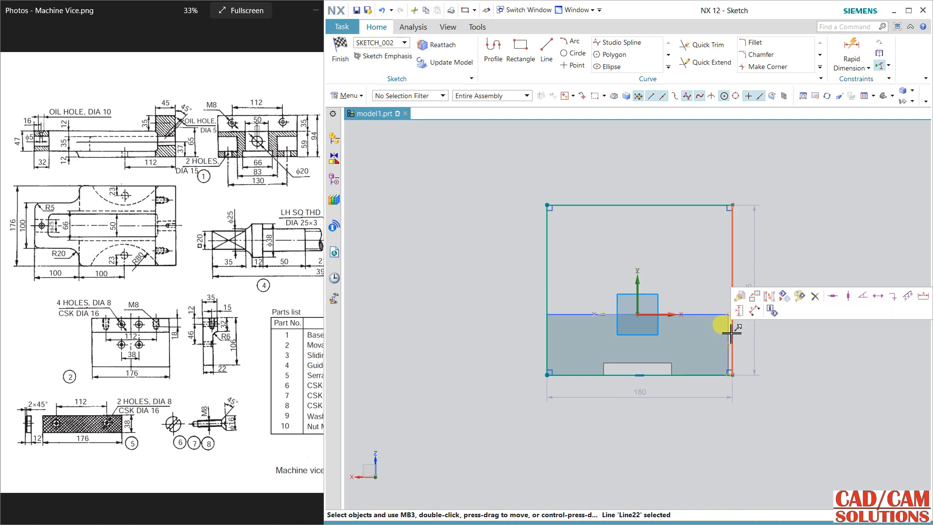
{"action": "left_click", "coordinate": [727, 316]}
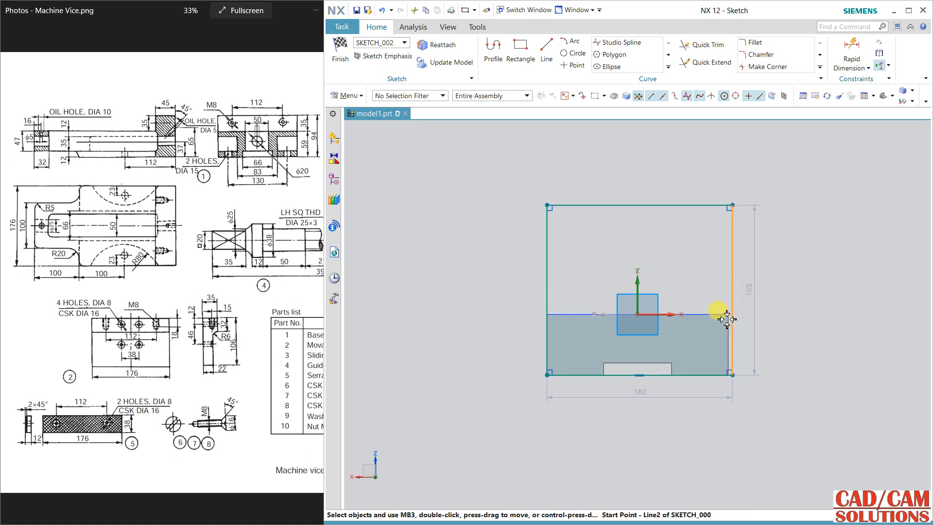
{"action": "left_click", "coordinate": [746, 301]}
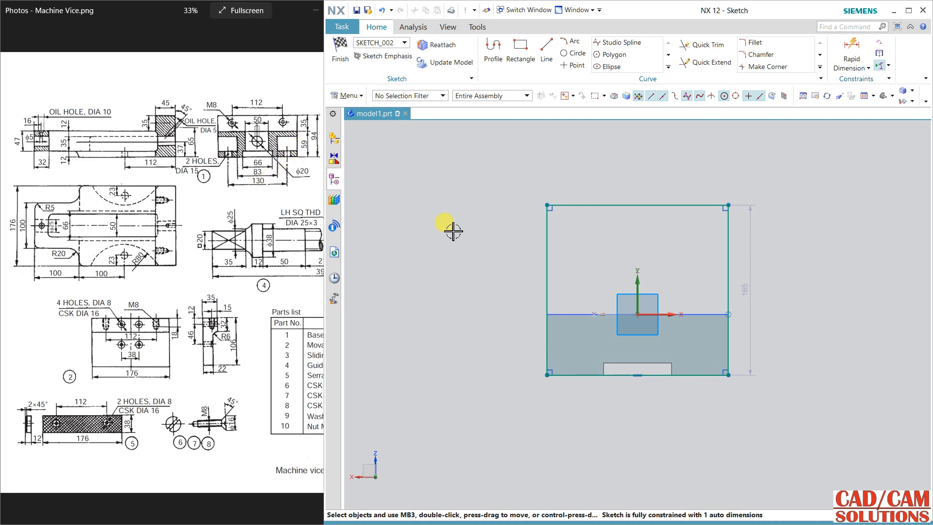
- Set the rectangle's height to 94 mm and finish the sketch
{"action": "double_click", "coordinate": [748, 295]}
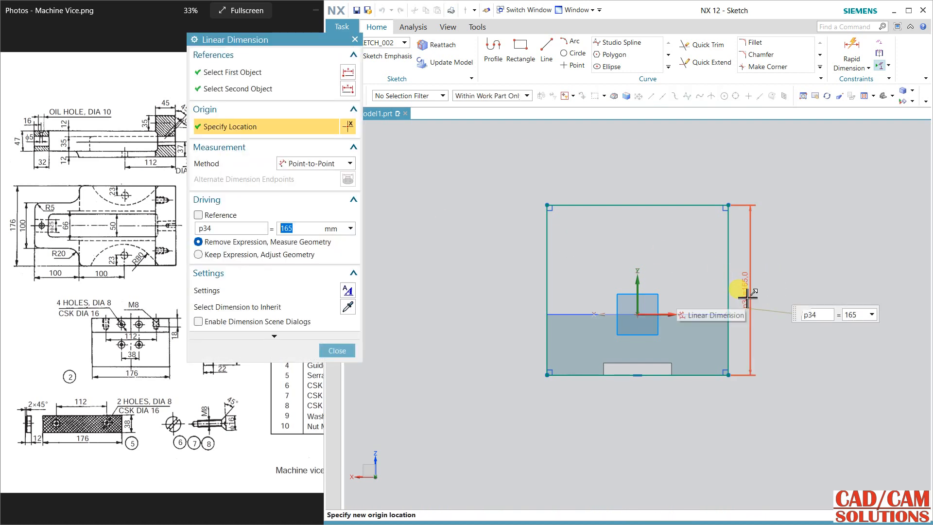
{"action": "type", "text": "94"}
{"action": "key", "text": "Return"}
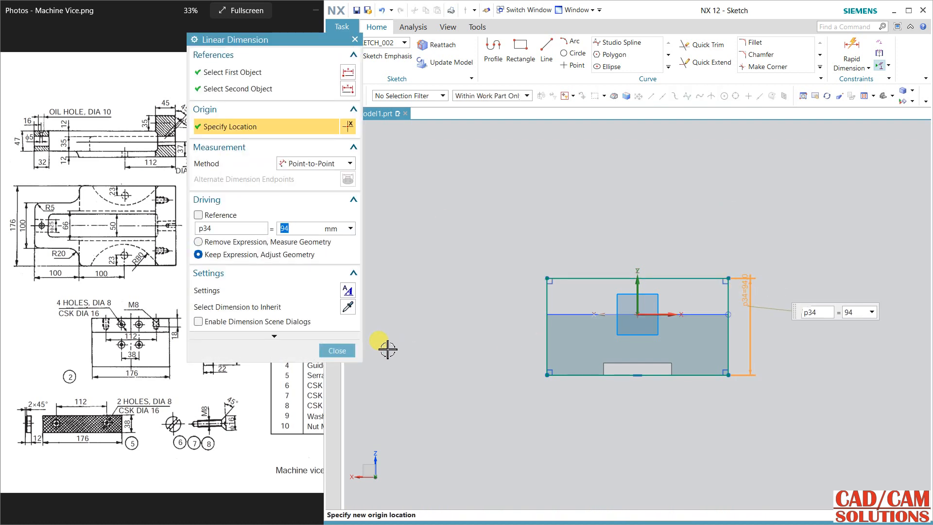
{"action": "left_click", "coordinate": [346, 350]}
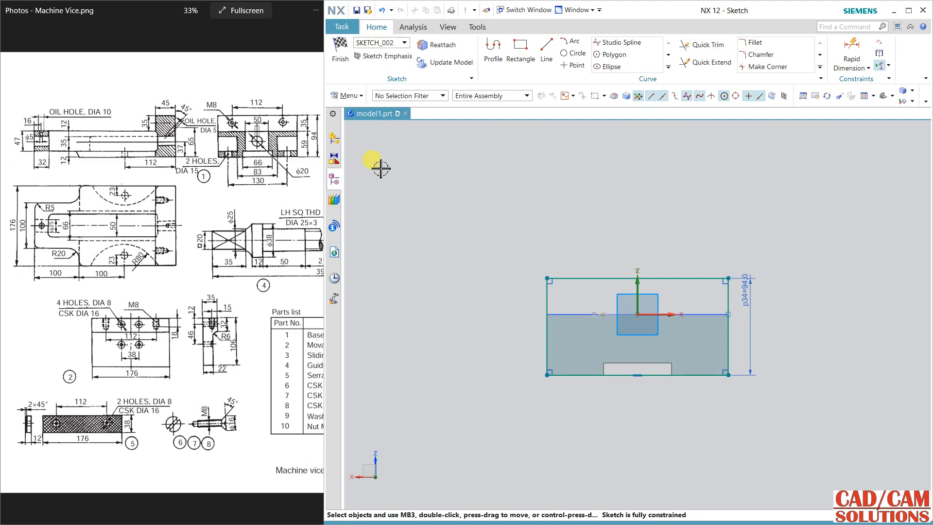
{"action": "left_click", "coordinate": [340, 49]}
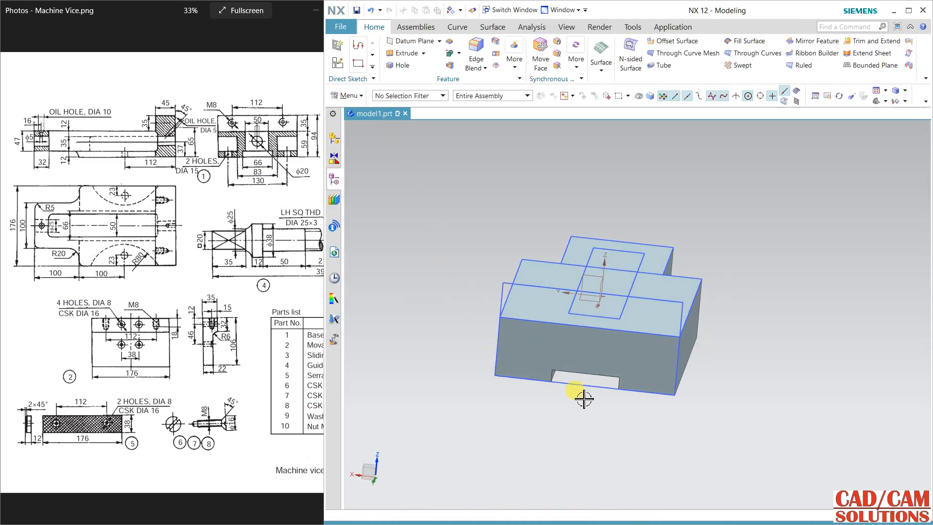
- Extrude the end-face rectangle 45 mm inward over the block with the direction reversed, uniting it with the body
{"action": "middle_click_drag", "start_coordinate": [584, 399], "coordinate": [553, 415]}
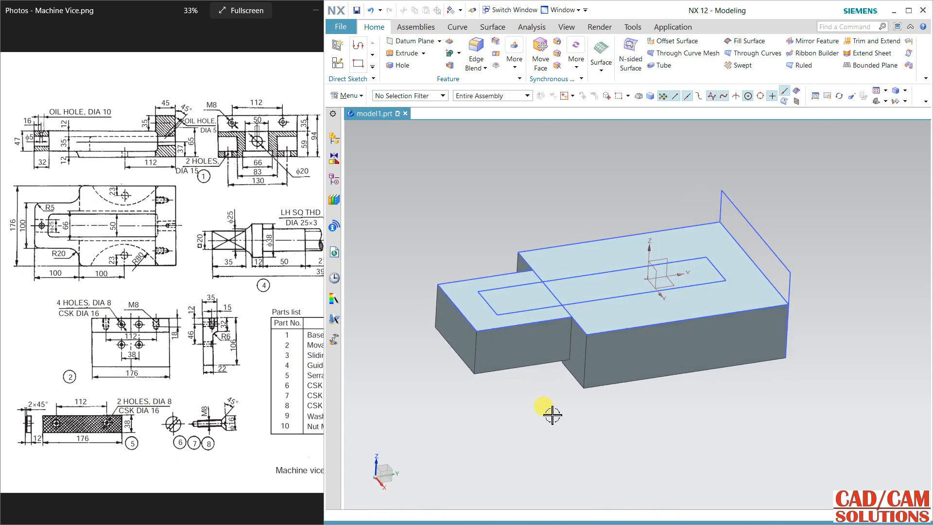
{"action": "left_click", "coordinate": [403, 53]}
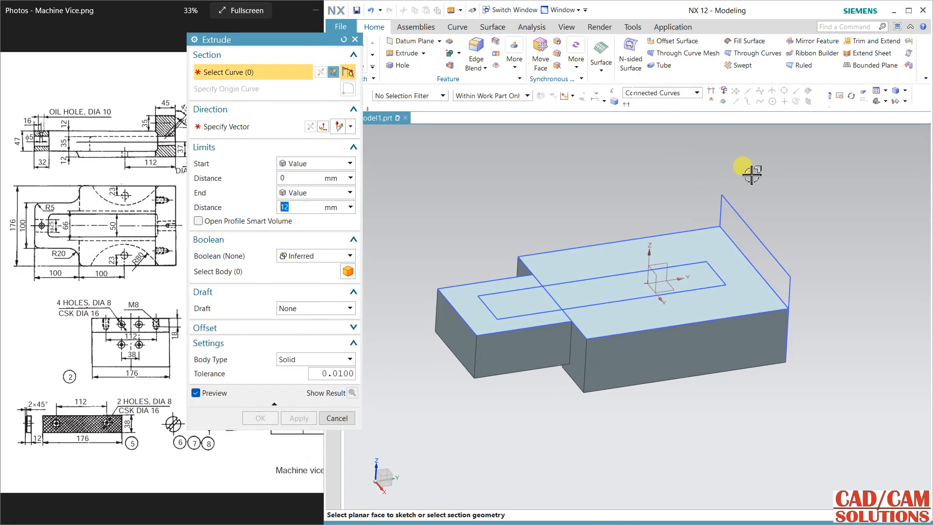
{"action": "left_click", "coordinate": [761, 234]}
{"action": "middle_click_drag", "start_coordinate": [809, 231], "coordinate": [782, 226]}
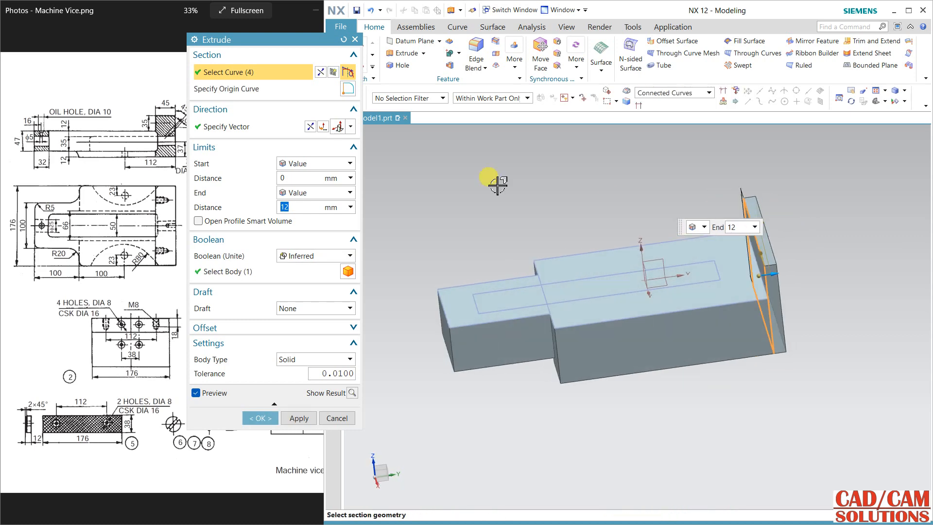
{"action": "left_click", "coordinate": [310, 126]}
{"action": "mouse_move", "coordinate": [293, 47]}
{"action": "left_mouse_down"}
{"action": "mouse_move", "coordinate": [486, 45]}
{"action": "mouse_move", "coordinate": [458, 45]}
{"action": "left_mouse_up"}
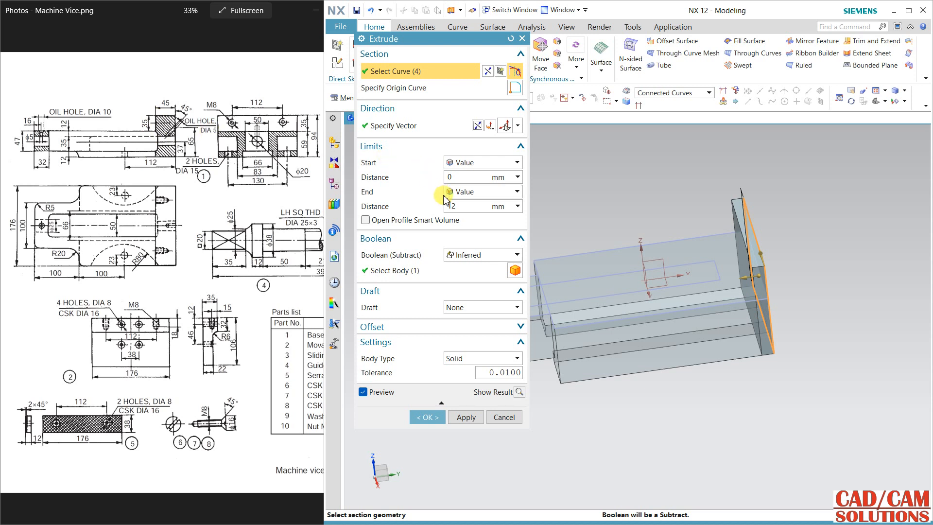
{"action": "left_click", "coordinate": [465, 209]}
{"action": "type", "text": "45"}
{"action": "key", "text": "Return"}
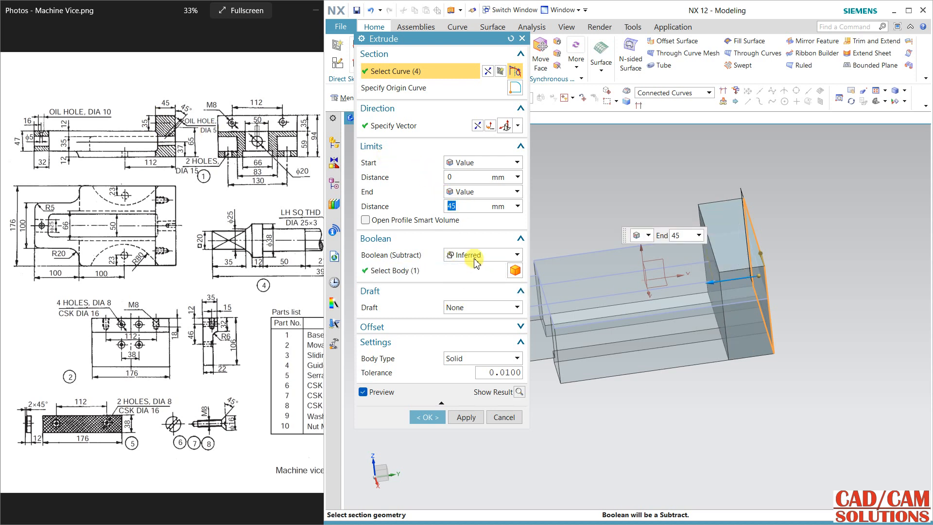
{"action": "left_click", "coordinate": [469, 255]}
{"action": "left_click", "coordinate": [464, 273]}
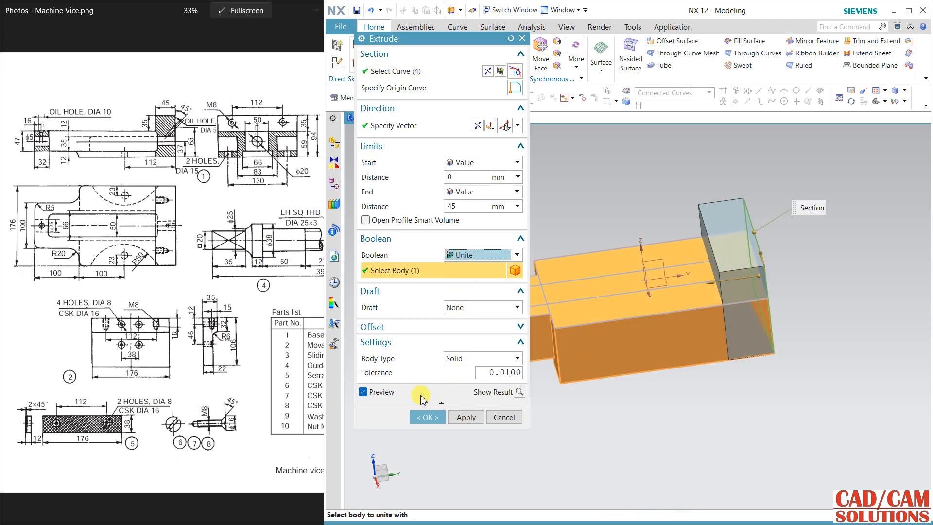
{"action": "left_click", "coordinate": [423, 417]}
- Extrude the central slot rectangle 47 mm downward with the direction reversed, subtracting it from the body
{"action": "middle_click_drag", "start_coordinate": [564, 425], "coordinate": [576, 376]}
{"action": "mouse_move", "coordinate": [575, 378]}
{"action": "middle_mouse_down"}
{"action": "mouse_move", "coordinate": [567, 327]}
{"action": "mouse_move", "coordinate": [580, 410]}
{"action": "middle_mouse_up"}
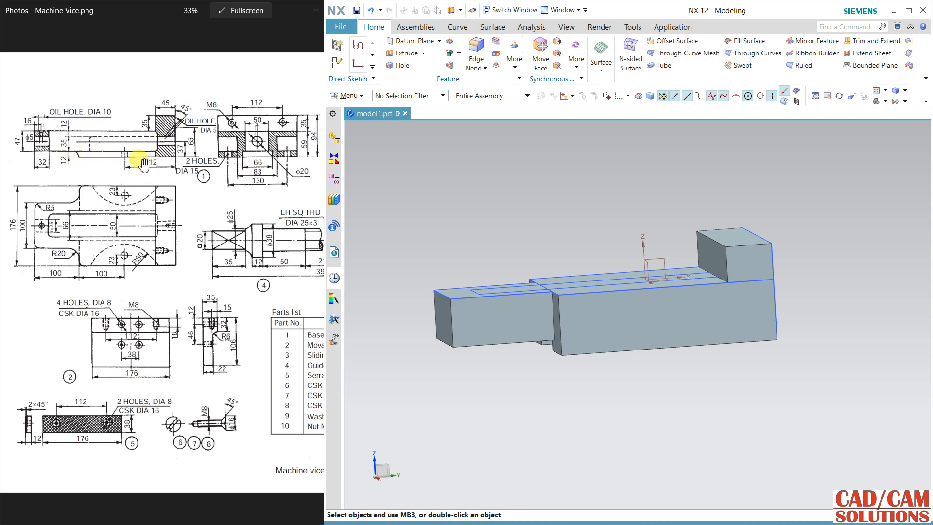
{"action": "middle_click_drag", "start_coordinate": [648, 378], "coordinate": [637, 396]}
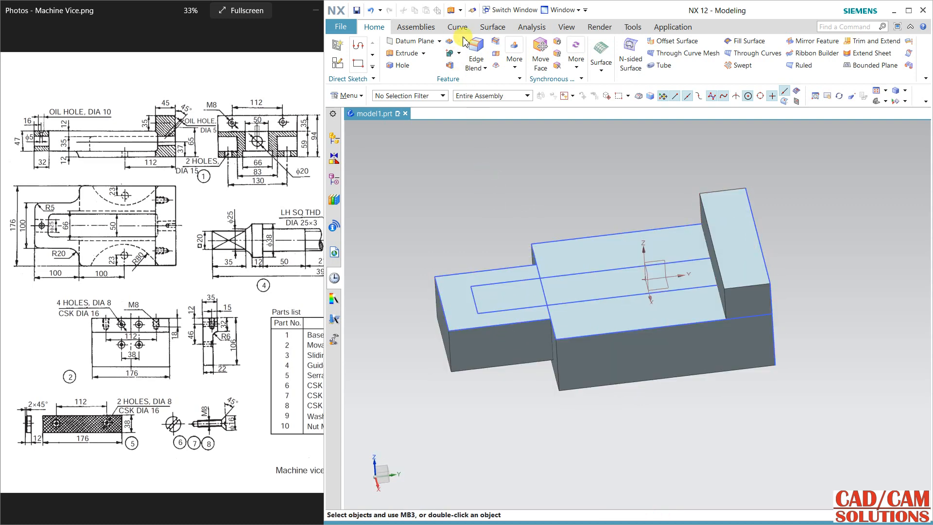
{"action": "left_click", "coordinate": [403, 52]}
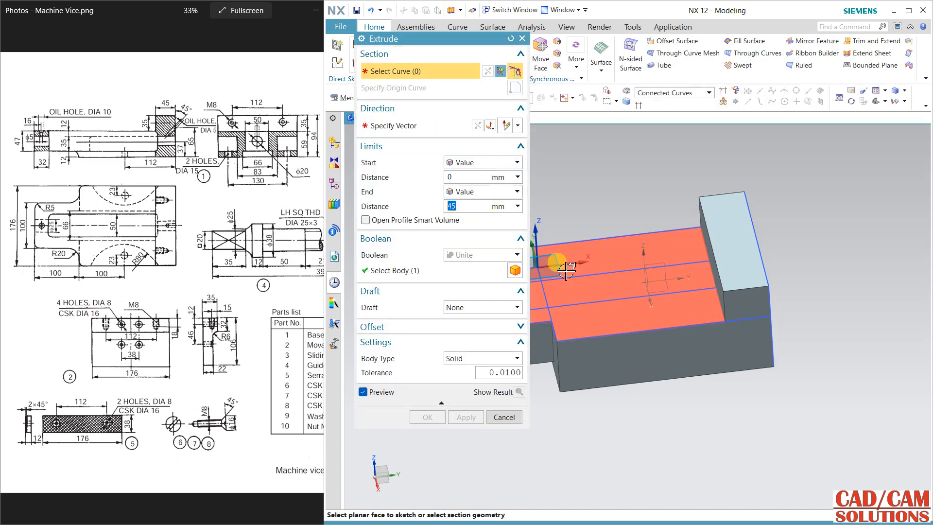
{"action": "left_click", "coordinate": [581, 275]}
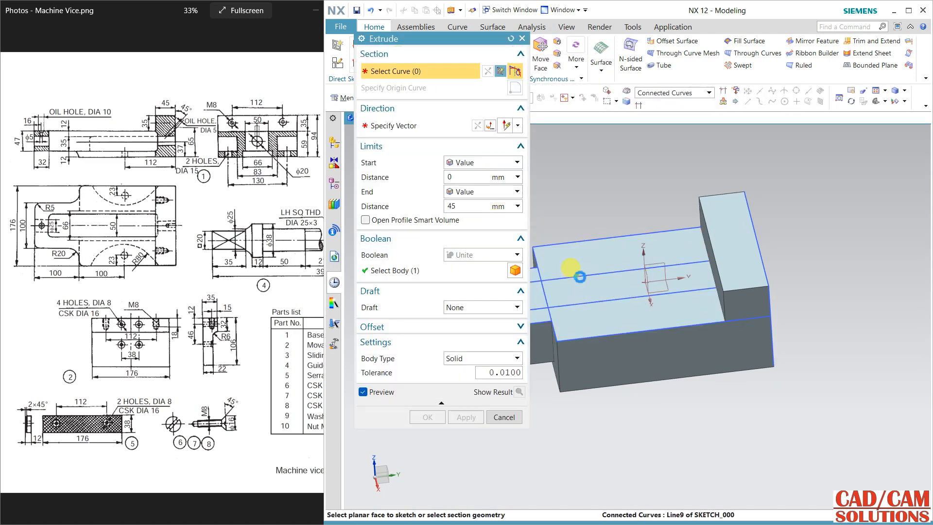
{"action": "middle_click_drag", "start_coordinate": [785, 261], "coordinate": [810, 265]}
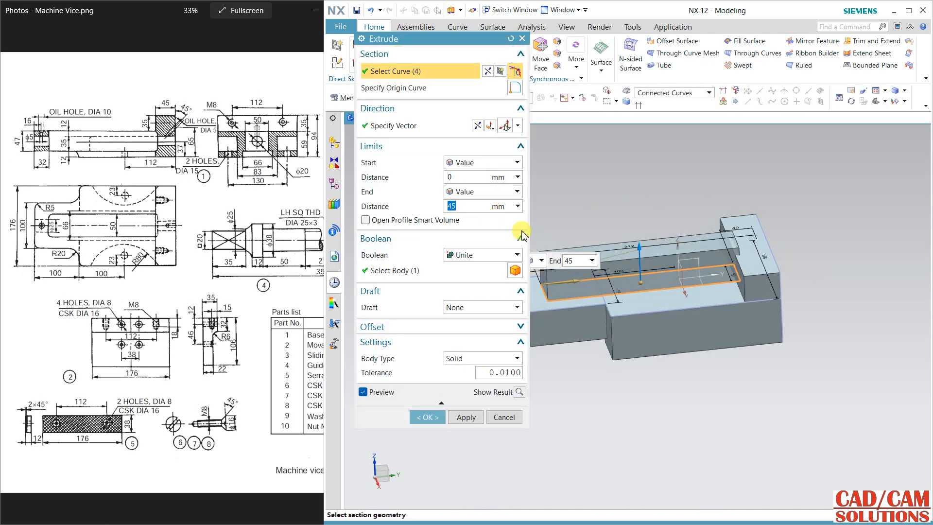
{"action": "left_click", "coordinate": [478, 125]}
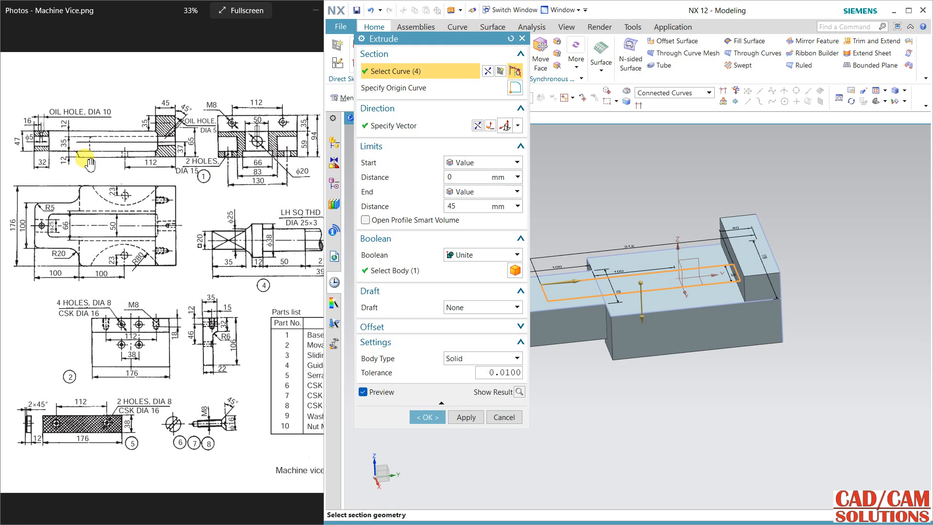
{"action": "middle_click_drag", "start_coordinate": [668, 336], "coordinate": [705, 293]}
{"action": "double_click", "coordinate": [467, 208]}
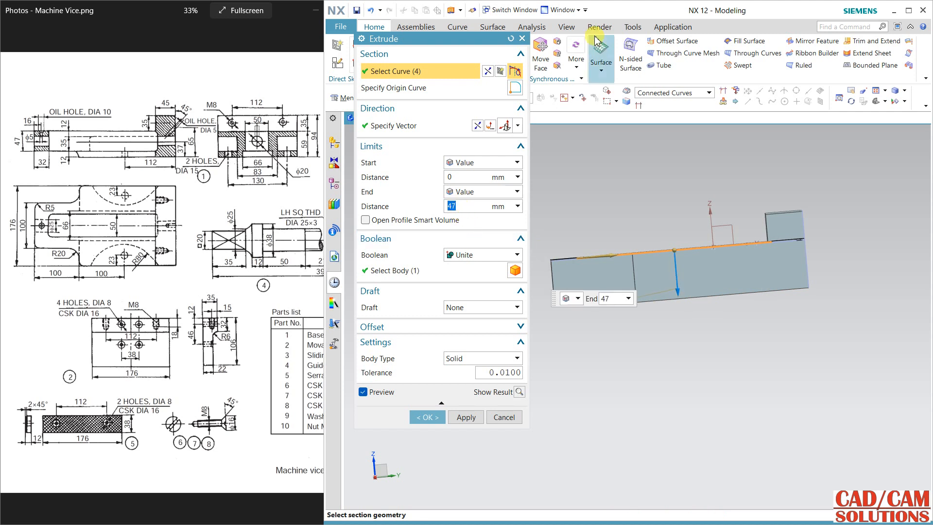
{"action": "left_click", "coordinate": [479, 256]}
{"action": "left_click", "coordinate": [468, 289]}
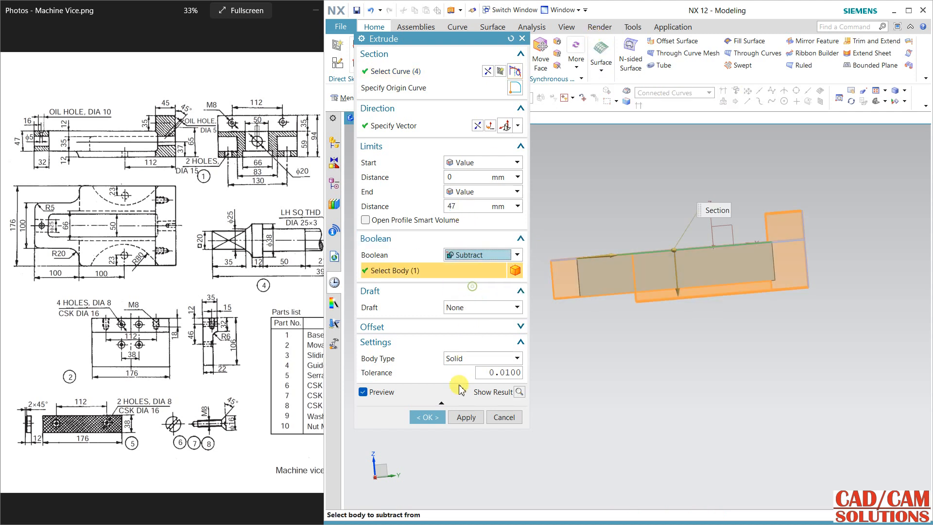
{"action": "left_click", "coordinate": [436, 415]}
- Hide the base outline sketch on the top face and the jaw sketch on the end face
{"action": "mouse_move", "coordinate": [703, 370]}
{"action": "middle_mouse_down"}
{"action": "mouse_move", "coordinate": [687, 422]}
{"action": "mouse_move", "coordinate": [684, 287]}
{"action": "mouse_move", "coordinate": [711, 276]}
{"action": "mouse_move", "coordinate": [767, 289]}
{"action": "mouse_move", "coordinate": [777, 286]}
{"action": "mouse_move", "coordinate": [775, 273]}
{"action": "mouse_move", "coordinate": [687, 261]}
{"action": "mouse_move", "coordinate": [687, 327]}
{"action": "mouse_move", "coordinate": [733, 327]}
{"action": "mouse_move", "coordinate": [719, 327]}
{"action": "mouse_move", "coordinate": [708, 354]}
{"action": "mouse_move", "coordinate": [635, 268]}
{"action": "middle_mouse_up"}
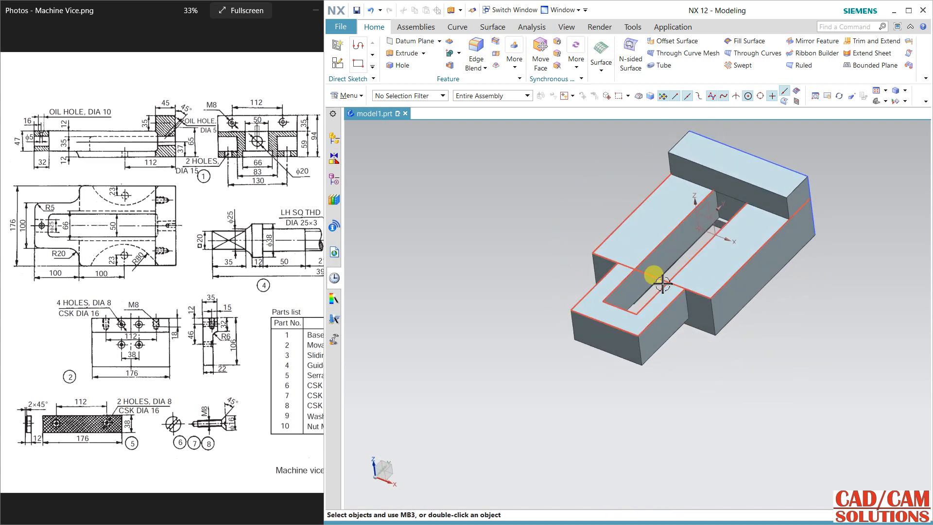
{"action": "left_click", "coordinate": [652, 270]}
{"action": "left_click", "coordinate": [662, 288]}
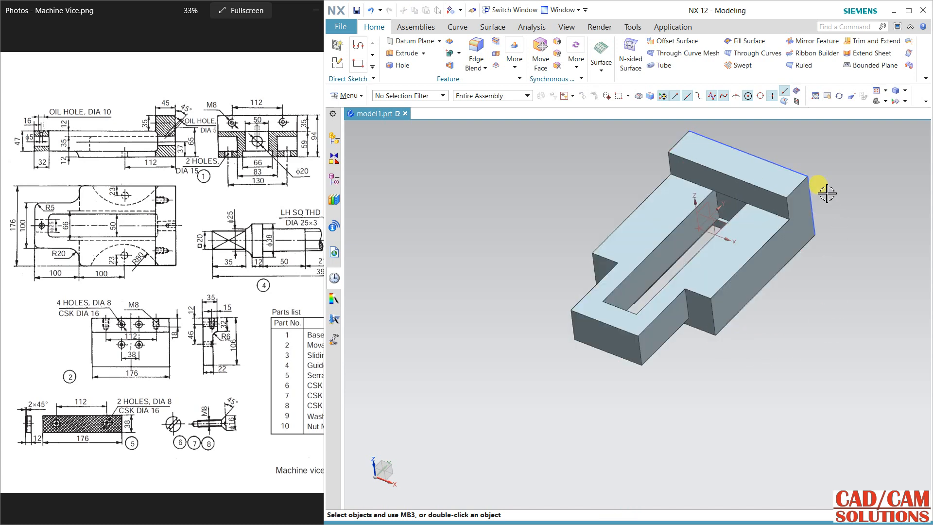
{"action": "left_click", "coordinate": [810, 182]}
{"action": "left_click", "coordinate": [831, 248]}
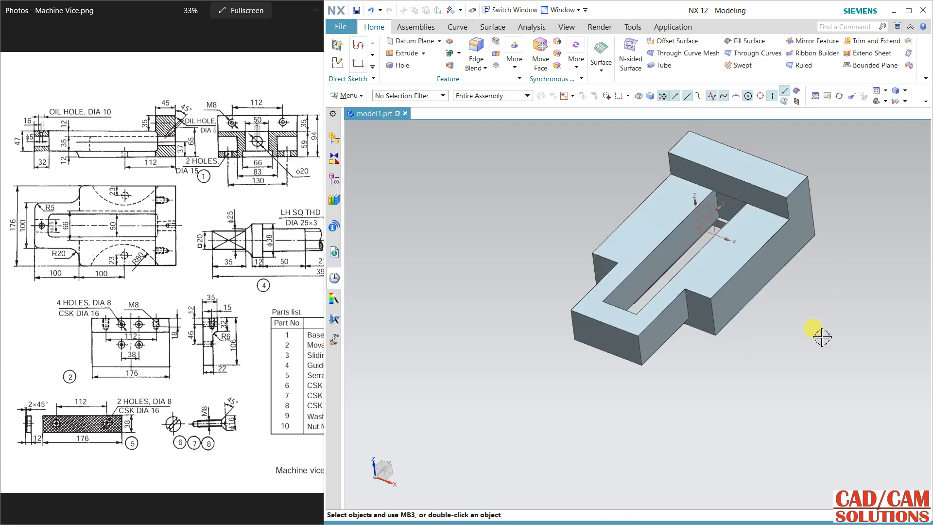
- Round the four convex vertical corner edges of the narrow end and the shoulders with a 5 mm edge blend
{"action": "mouse_move", "coordinate": [822, 334]}
{"action": "middle_mouse_down"}
{"action": "mouse_move", "coordinate": [840, 339]}
{"action": "mouse_move", "coordinate": [800, 322]}
{"action": "mouse_move", "coordinate": [808, 327]}
{"action": "mouse_move", "coordinate": [800, 371]}
{"action": "middle_mouse_up"}
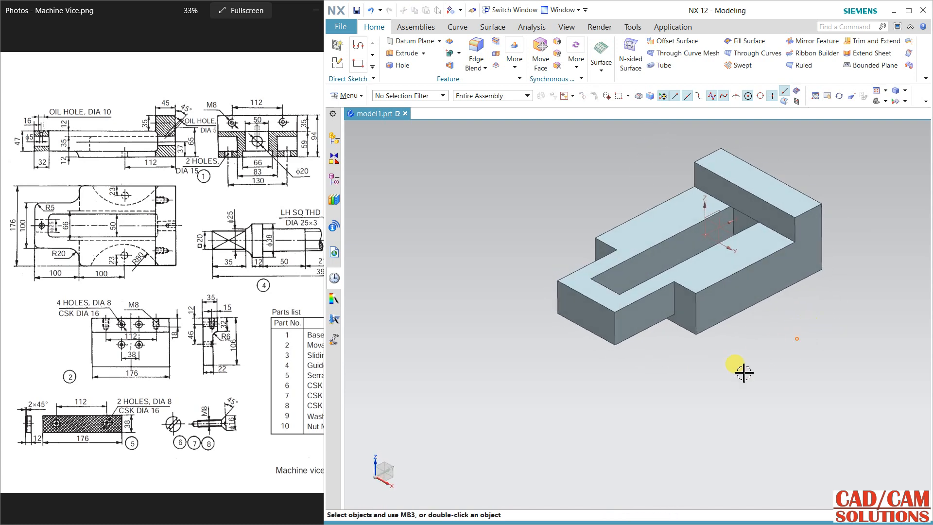
{"action": "scroll", "coordinate": [603, 325], "scroll_direction": "up", "scroll_amount": 3}
{"action": "left_click", "coordinate": [476, 49]}
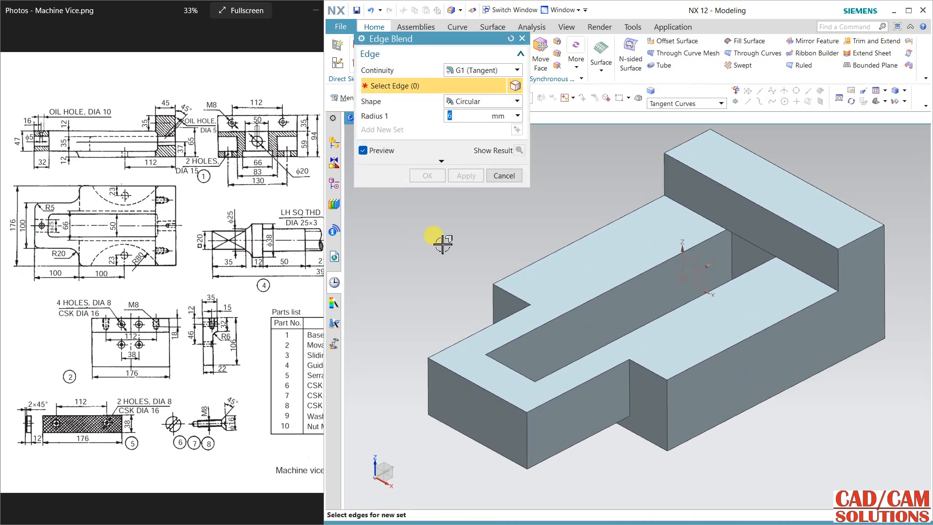
{"action": "left_click", "coordinate": [428, 378]}
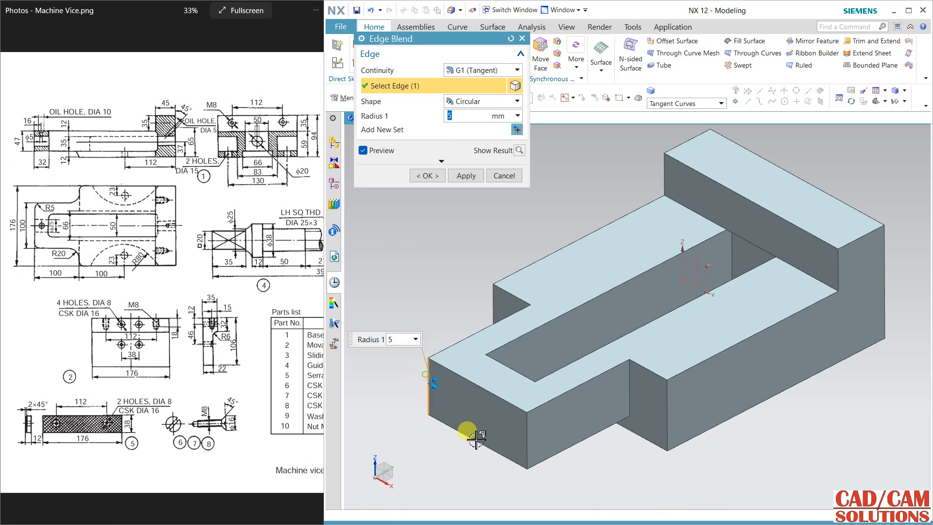
{"action": "left_click", "coordinate": [526, 434]}
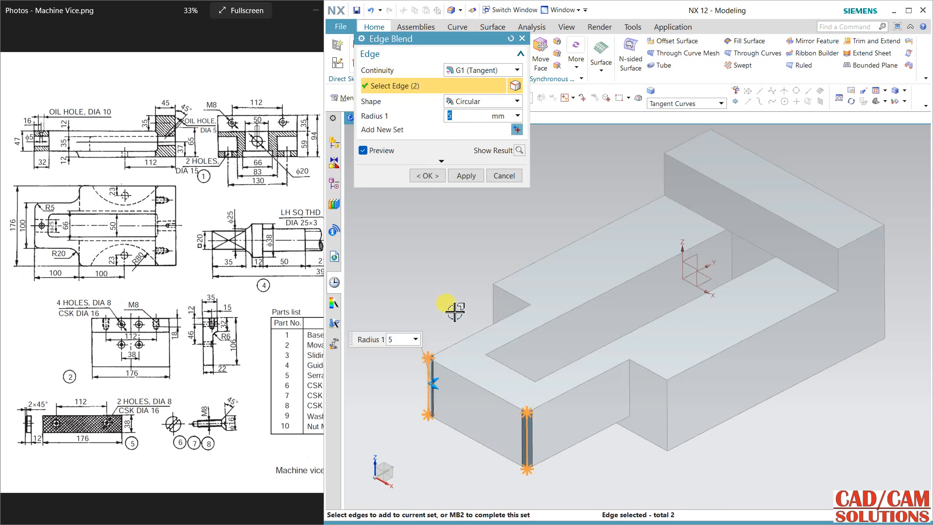
{"action": "left_click", "coordinate": [670, 417]}
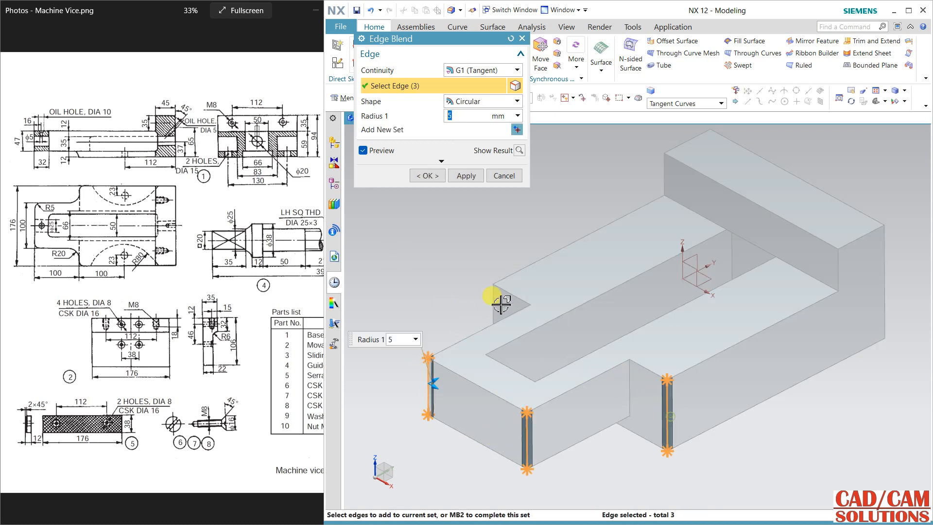
{"action": "left_click", "coordinate": [466, 176]}
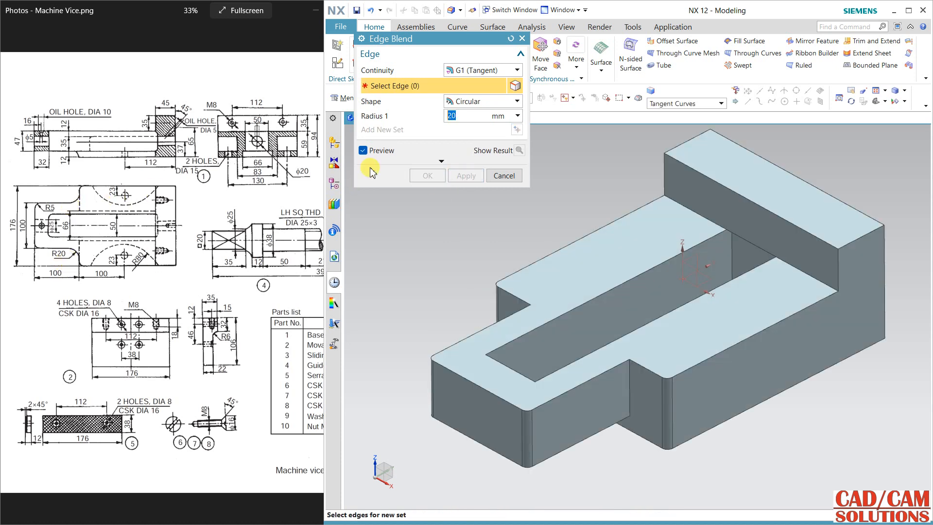
- Blend the two concave vertical edges where the narrow end meets the shoulders with a 20 mm radius
{"action": "left_click", "coordinate": [633, 379]}
{"action": "middle_click_drag", "start_coordinate": [521, 308], "coordinate": [527, 285]}
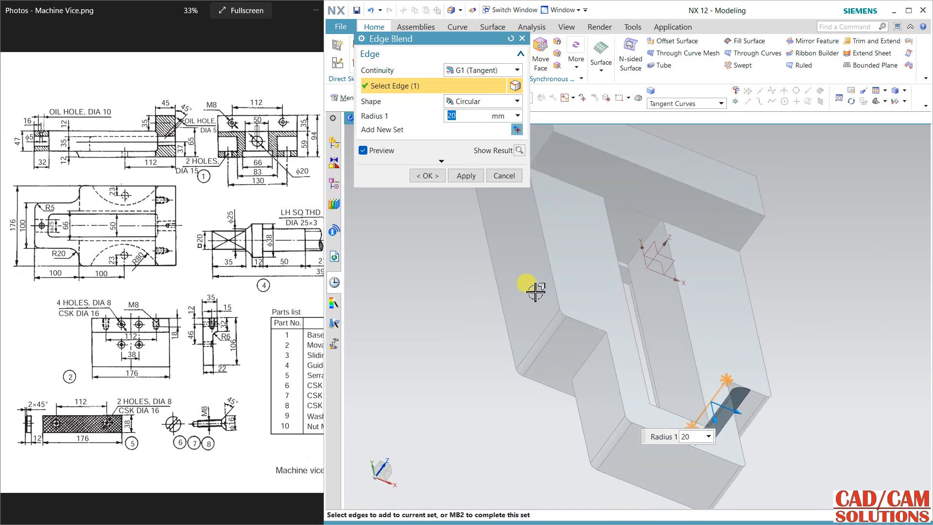
{"action": "left_click", "coordinate": [588, 355]}
{"action": "middle_click_drag", "start_coordinate": [781, 344], "coordinate": [474, 213]}
{"action": "left_click", "coordinate": [466, 176]}
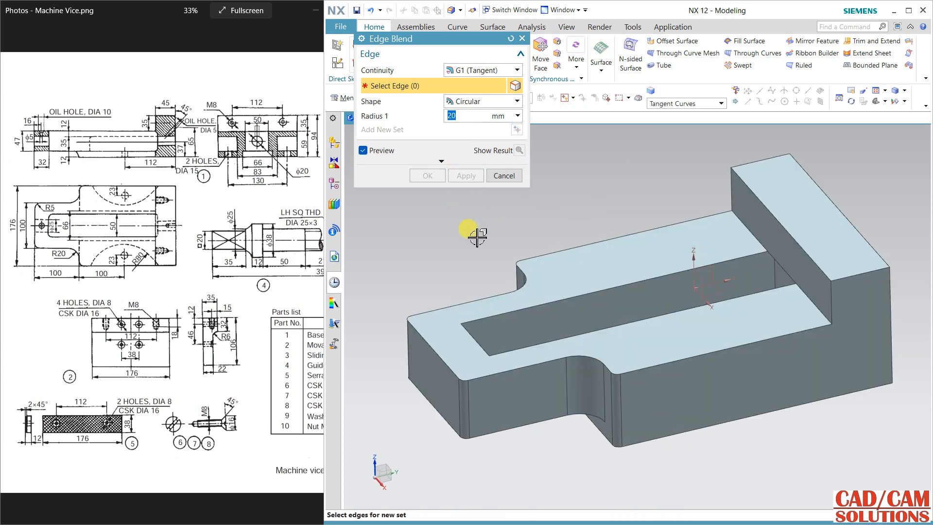
- Round the four vertical corner edges inside the central slot with a 5 mm edge blend
{"action": "middle_click_drag", "start_coordinate": [537, 236], "coordinate": [437, 228]}
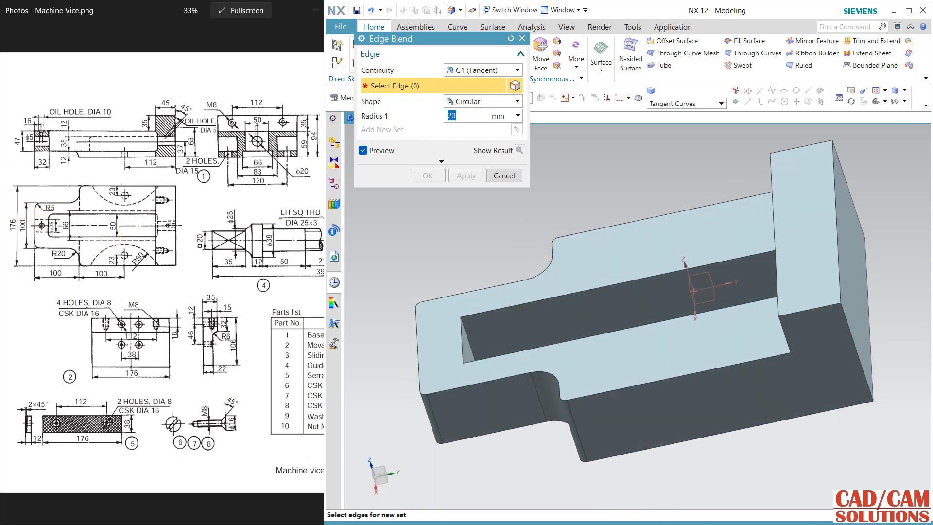
{"action": "left_click", "coordinate": [466, 327]}
{"action": "middle_click_drag", "start_coordinate": [554, 243], "coordinate": [537, 271]}
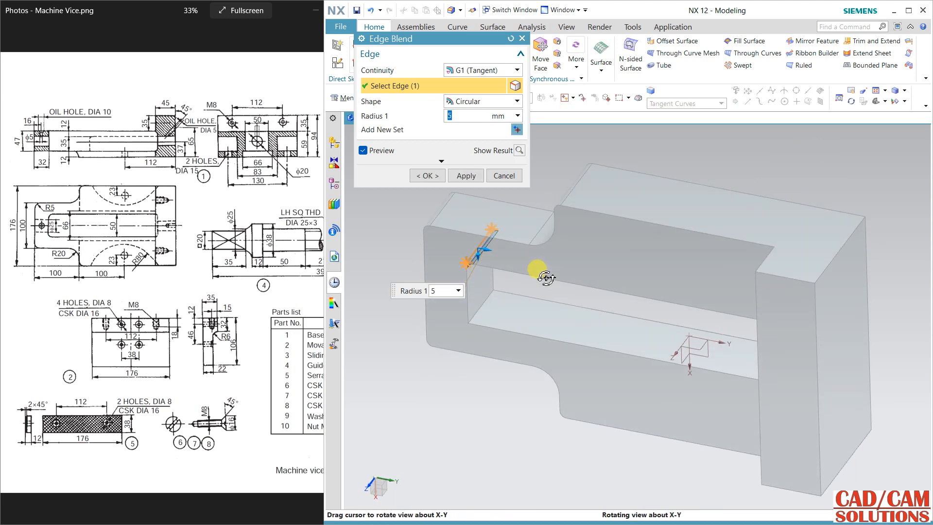
{"action": "left_click", "coordinate": [483, 298]}
{"action": "middle_click_drag", "start_coordinate": [469, 424], "coordinate": [614, 327]}
{"action": "left_click", "coordinate": [680, 338]}
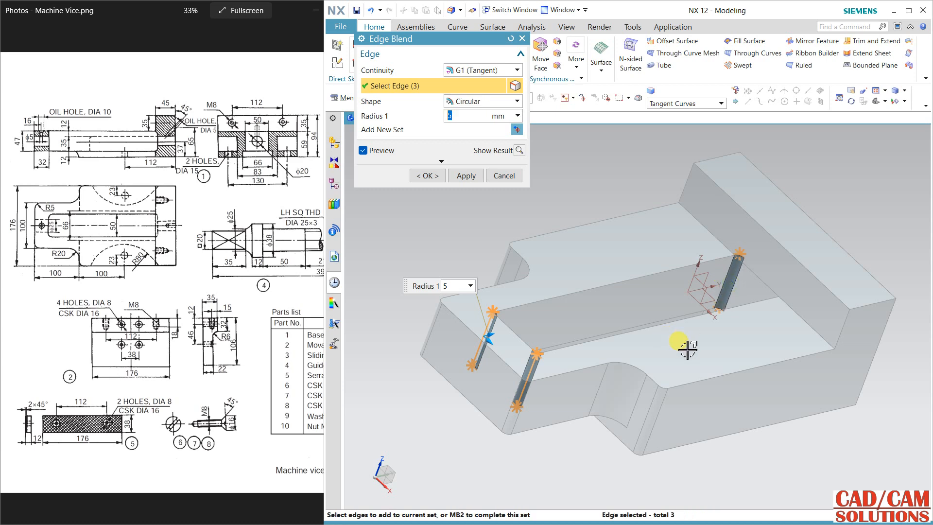
{"action": "middle_click_drag", "start_coordinate": [679, 338], "coordinate": [657, 292]}
{"action": "left_click", "coordinate": [643, 278]}
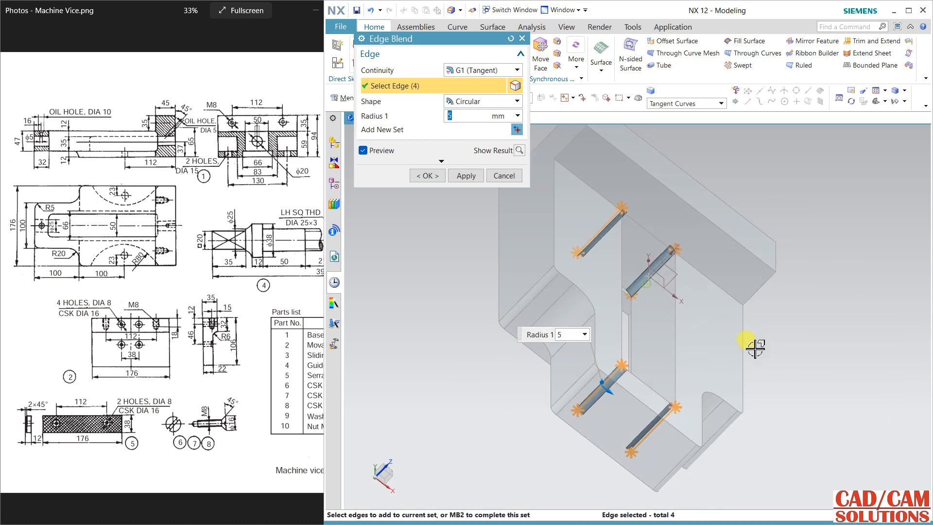
{"action": "middle_click_drag", "start_coordinate": [753, 343], "coordinate": [682, 333]}
{"action": "left_click", "coordinate": [428, 176]}
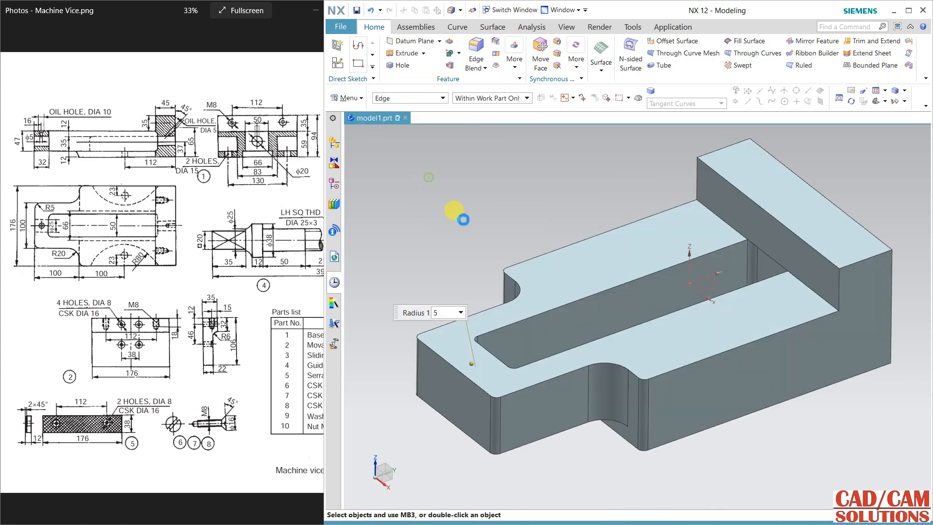
- Sketch a 160 mm diameter circle on the XY datum plane, centred just outside the body's long side and overlapping it
{"action": "scroll", "coordinate": [579, 397], "scroll_direction": "down", "scroll_amount": 2}
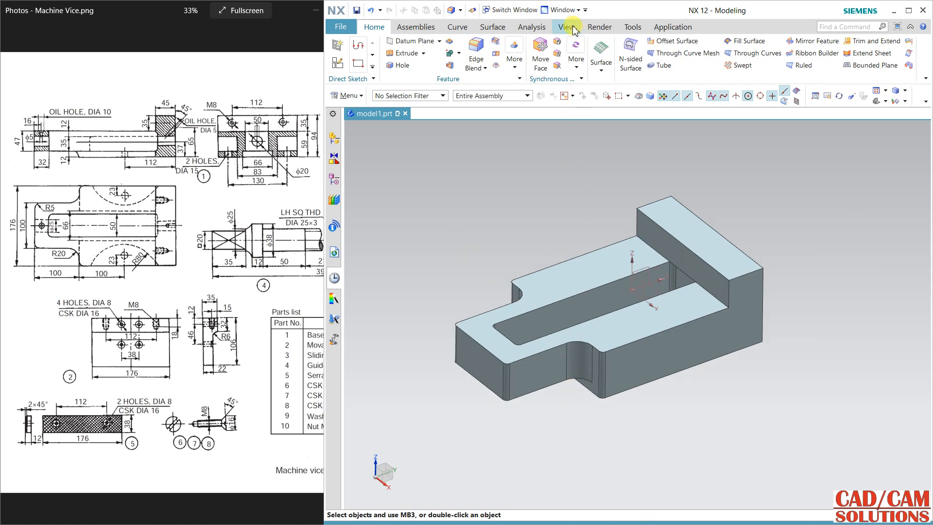
{"action": "mouse_move", "coordinate": [481, 249]}
{"action": "middle_mouse_down"}
{"action": "mouse_move", "coordinate": [466, 229]}
{"action": "mouse_move", "coordinate": [436, 248]}
{"action": "middle_mouse_up"}
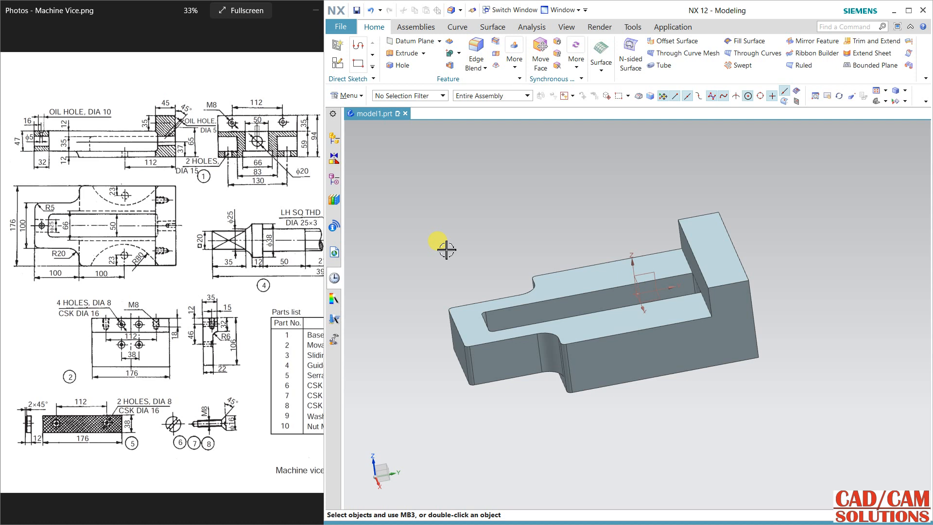
{"action": "mouse_move", "coordinate": [446, 248]}
{"action": "middle_mouse_down"}
{"action": "mouse_move", "coordinate": [439, 221]}
{"action": "mouse_move", "coordinate": [440, 243]}
{"action": "middle_mouse_up"}
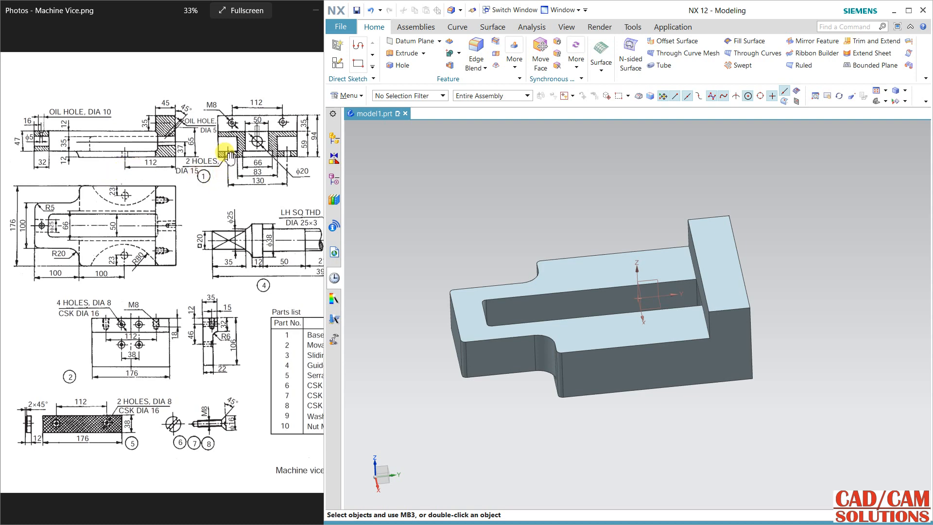
{"action": "middle_click_drag", "start_coordinate": [514, 248], "coordinate": [516, 143]}
{"action": "left_click", "coordinate": [335, 62]}
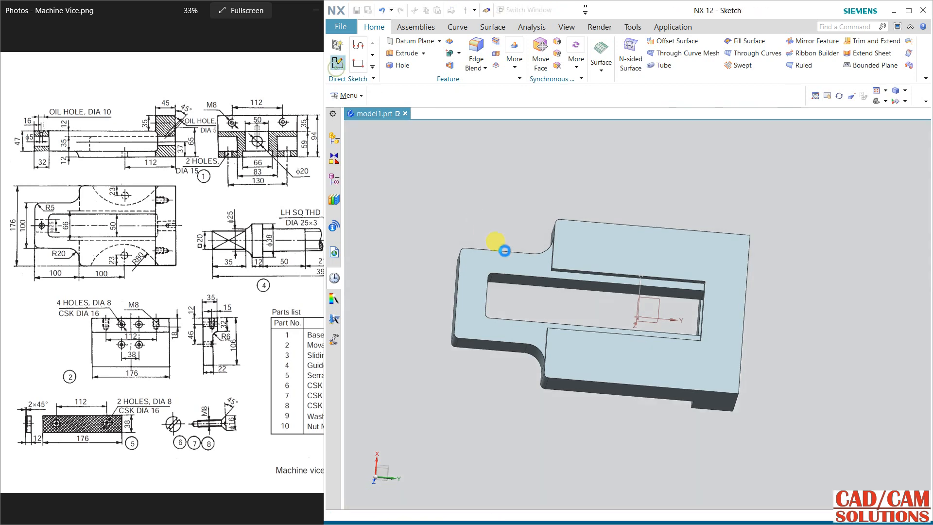
{"action": "left_click", "coordinate": [657, 310]}
{"action": "middle_click", "coordinate": [642, 186]}
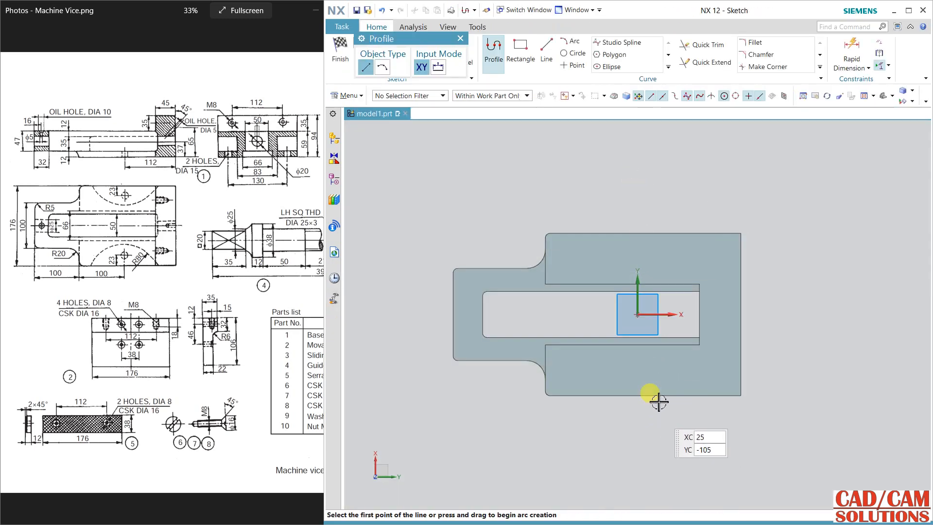
{"action": "left_click", "coordinate": [577, 54]}
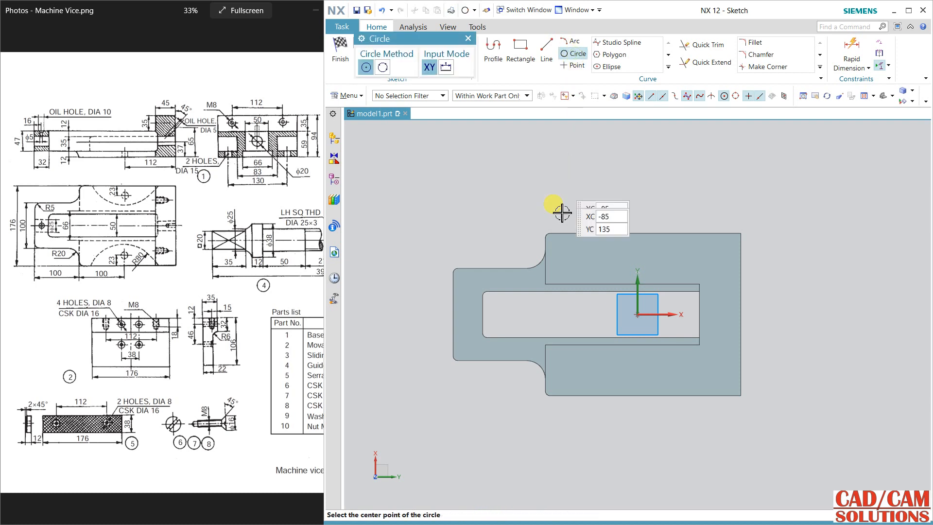
{"action": "left_click", "coordinate": [647, 429]}
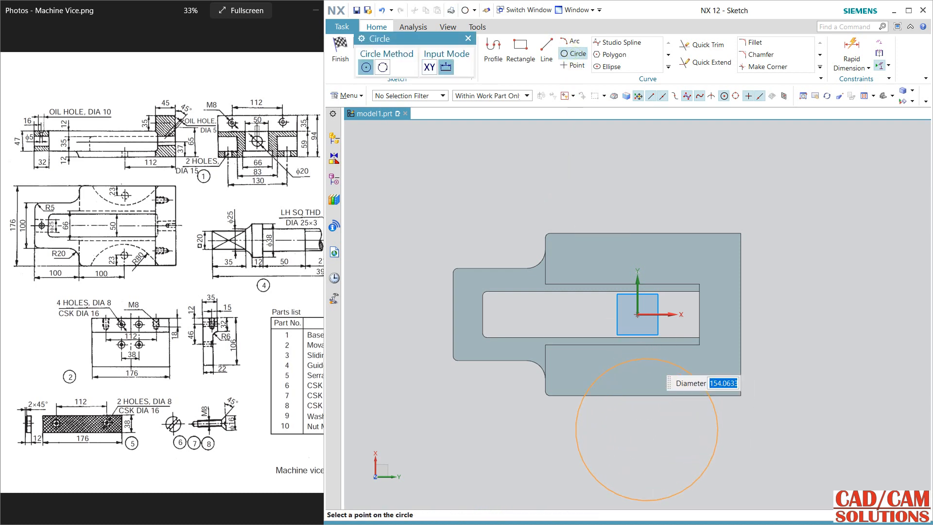
{"action": "type", "text": "160"}
{"action": "key", "text": "Return"}
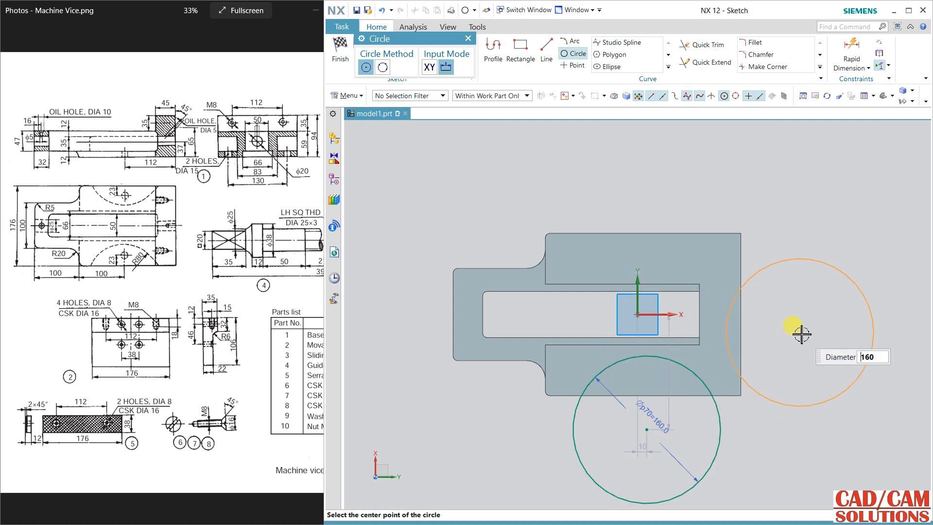
{"action": "middle_click", "coordinate": [795, 325]}
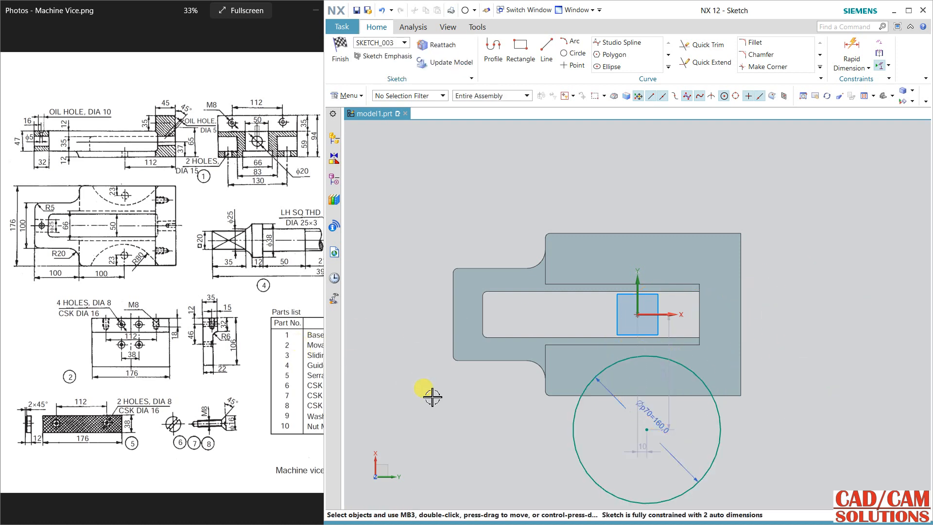
- Dimension the horizontal distance from the shoulder edge to the circle's centre and set it to 100 mm
{"action": "left_click", "coordinate": [840, 52]}
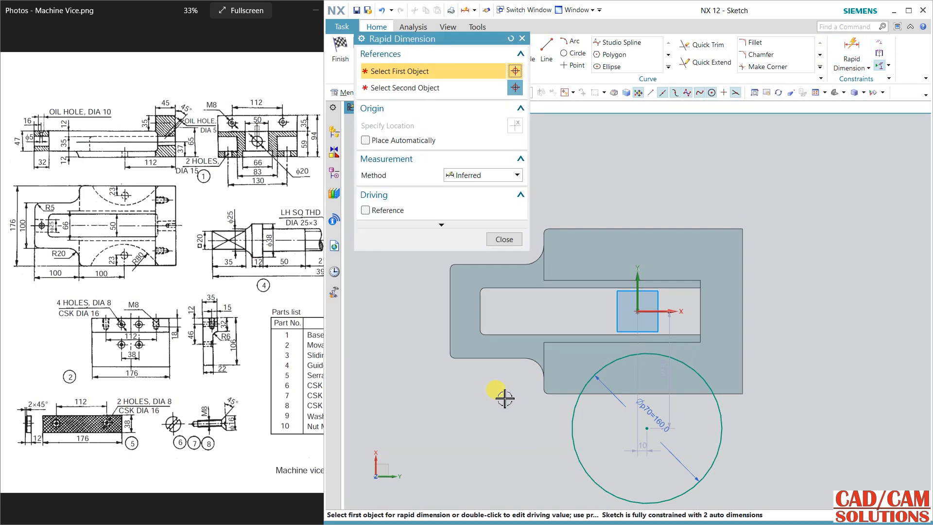
{"action": "left_click", "coordinate": [541, 378]}
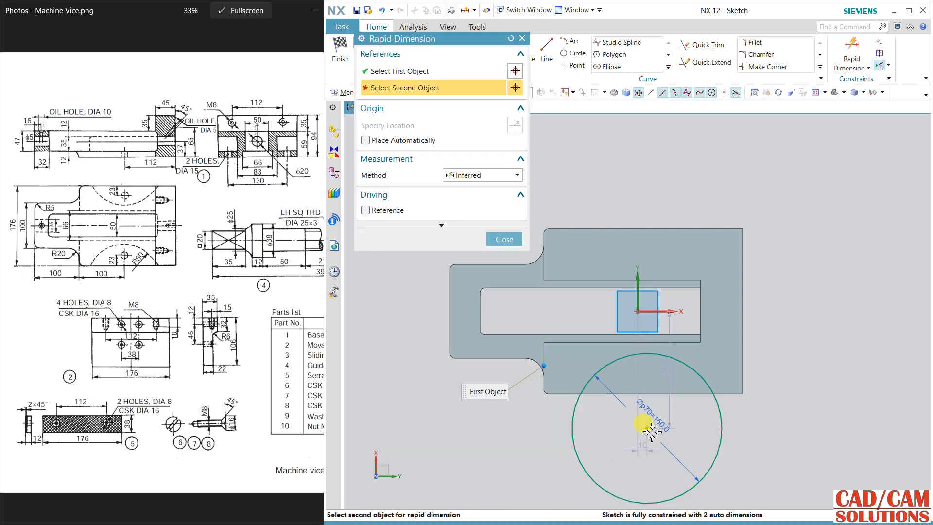
{"action": "left_click", "coordinate": [648, 429]}
{"action": "left_click", "coordinate": [599, 439]}
{"action": "type", "text": "1"}
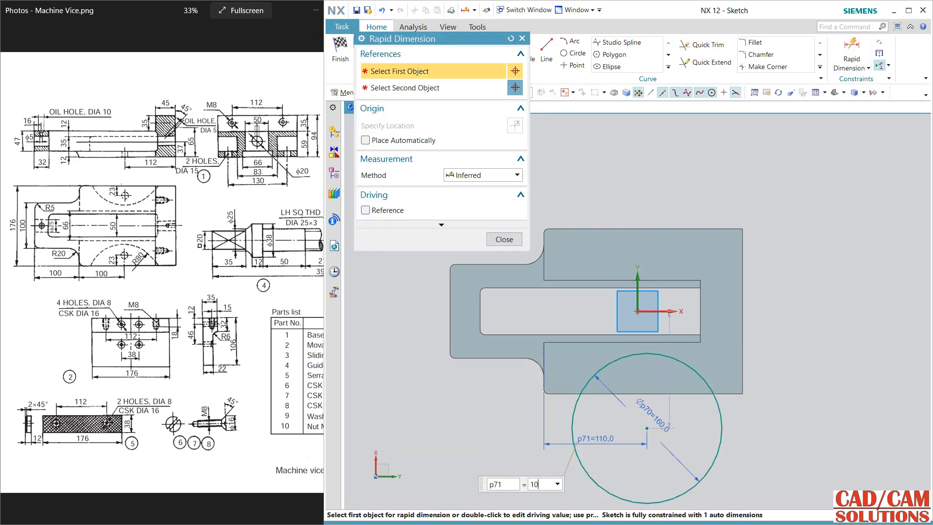
{"action": "type", "text": "0"}
{"action": "key", "text": "Return"}
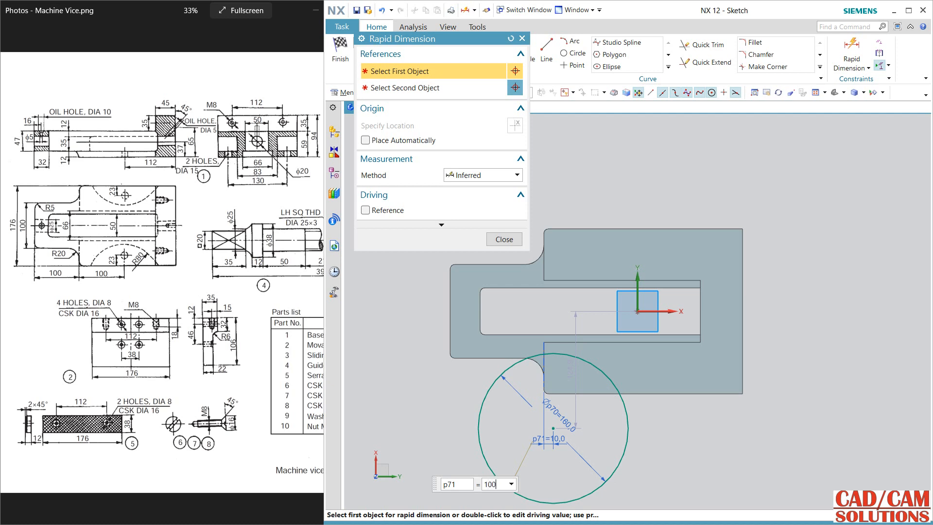
{"action": "type", "text": "100"}
{"action": "key", "text": "Return"}
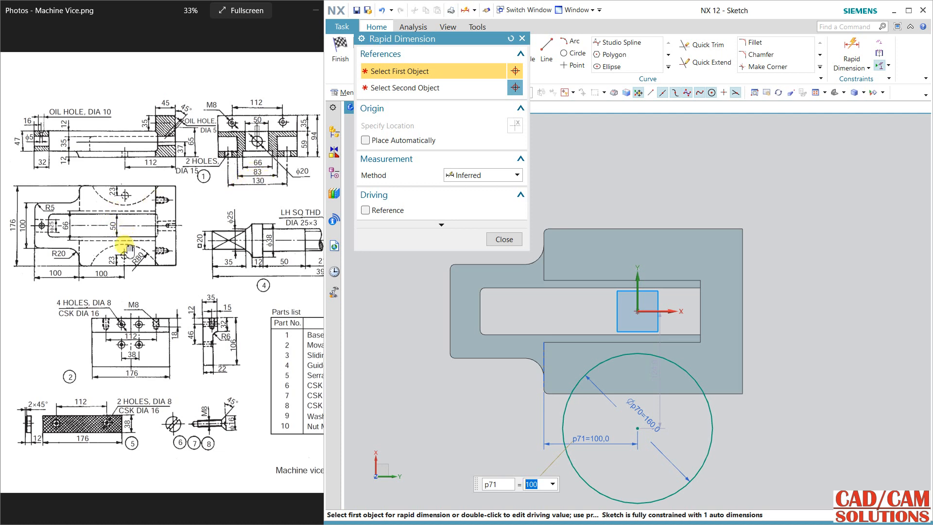
- Dimension the vertical distance from the X axis to the circle's nearest tangent point and set it to 83/2 mm
{"action": "left_click", "coordinate": [664, 311]}
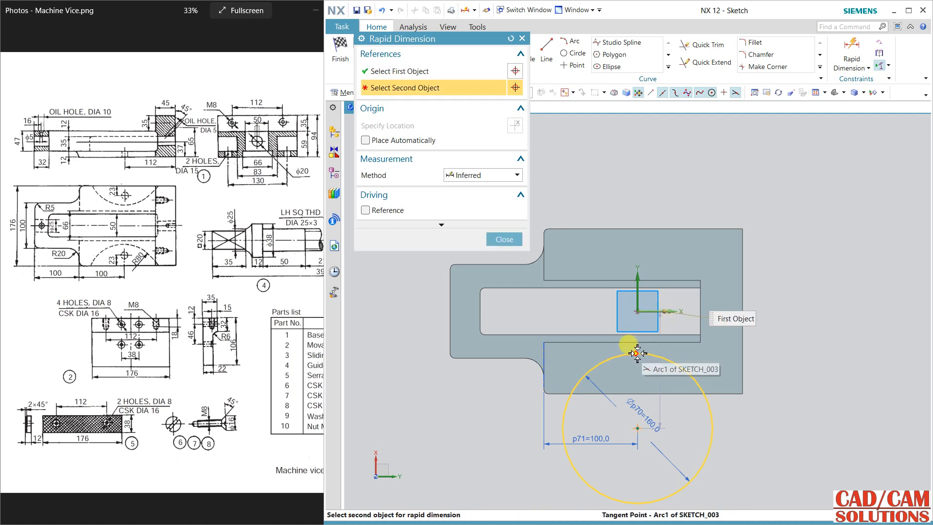
{"action": "left_click", "coordinate": [638, 353]}
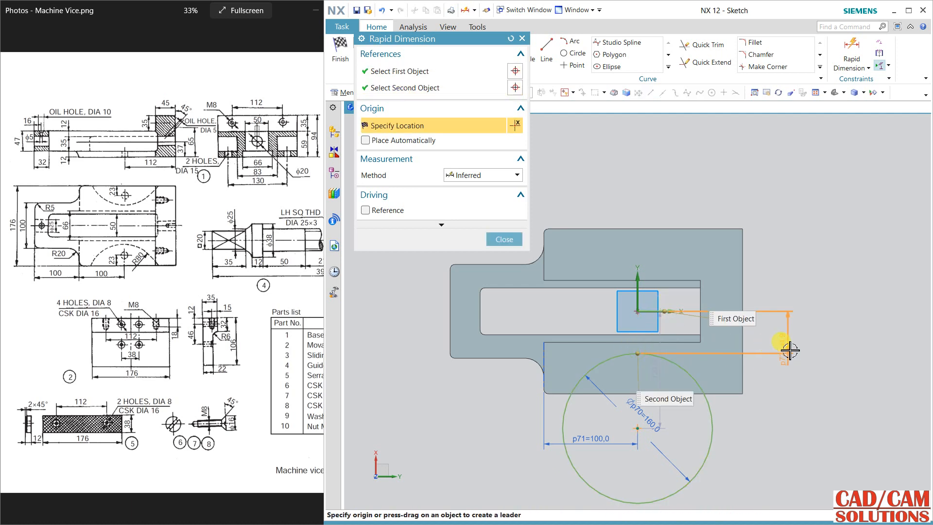
{"action": "left_click", "coordinate": [801, 345]}
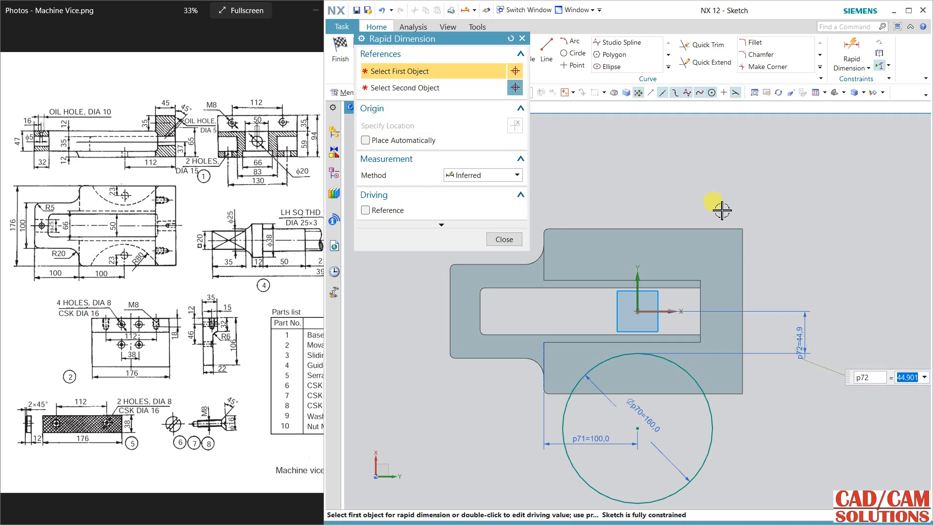
{"action": "type", "text": "83/2"}
{"action": "key", "text": "Return"}
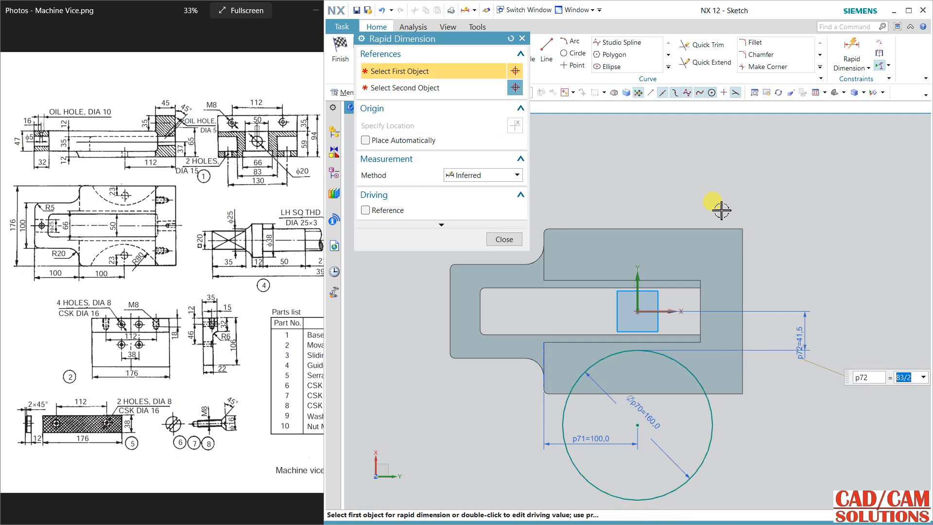
{"action": "left_click", "coordinate": [510, 243]}
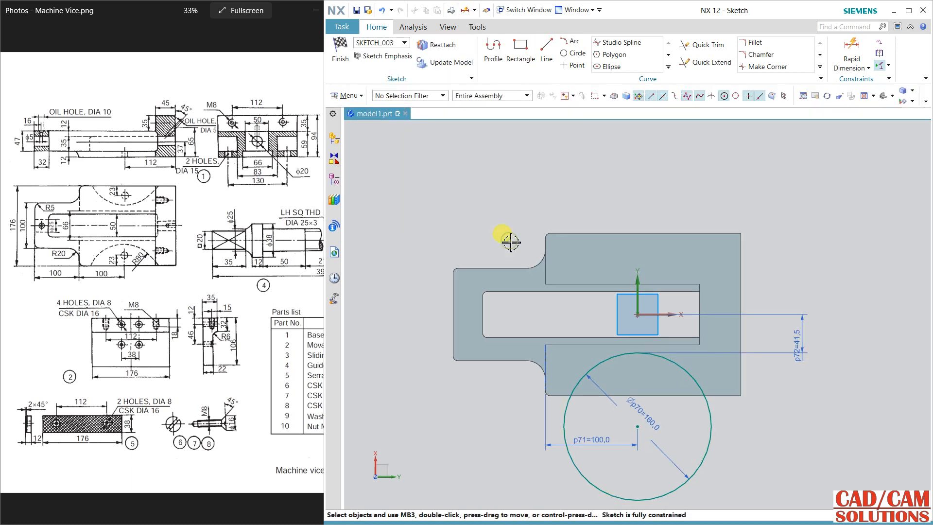
- Mirror the 160 mm circle about the X axis to the body's opposite long side and finish the sketch
{"action": "left_click", "coordinate": [720, 424]}
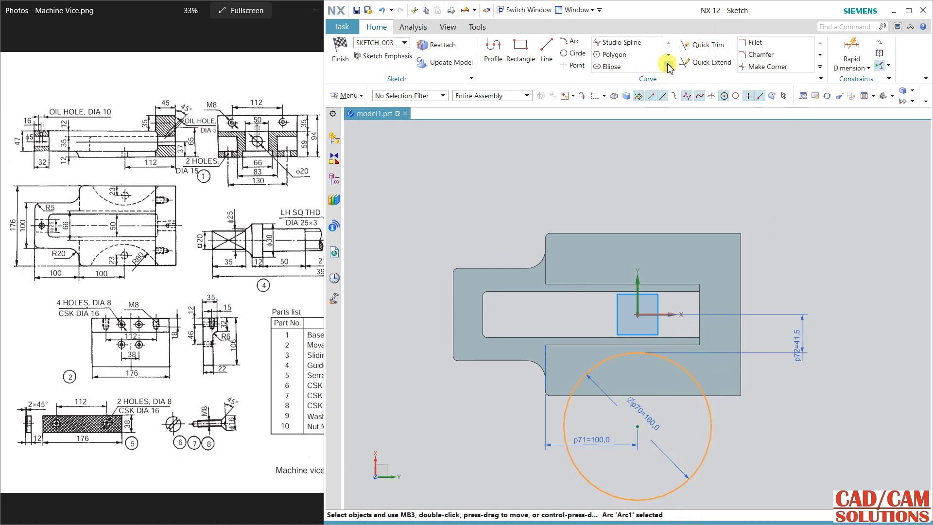
{"action": "left_click", "coordinate": [668, 67]}
{"action": "left_click", "coordinate": [631, 79]}
{"action": "left_click", "coordinate": [435, 110]}
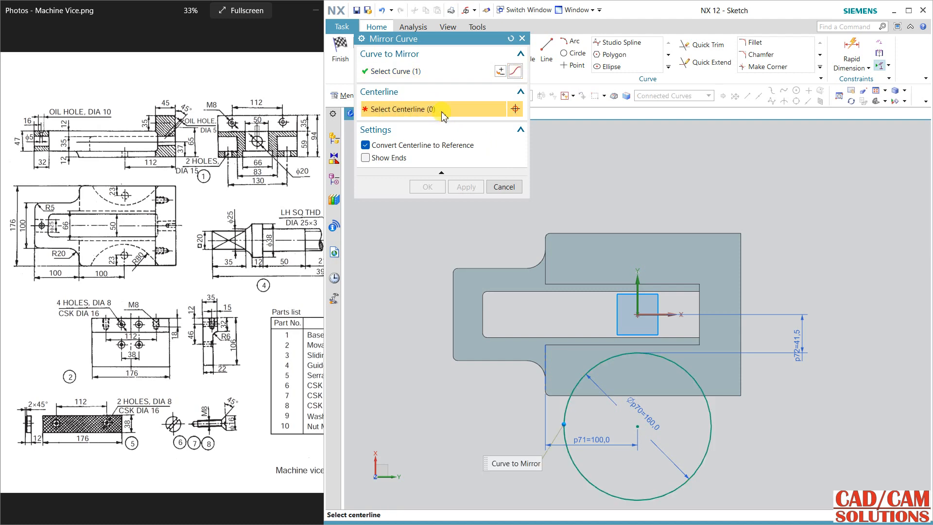
{"action": "left_click", "coordinate": [665, 315]}
{"action": "left_click", "coordinate": [441, 187]}
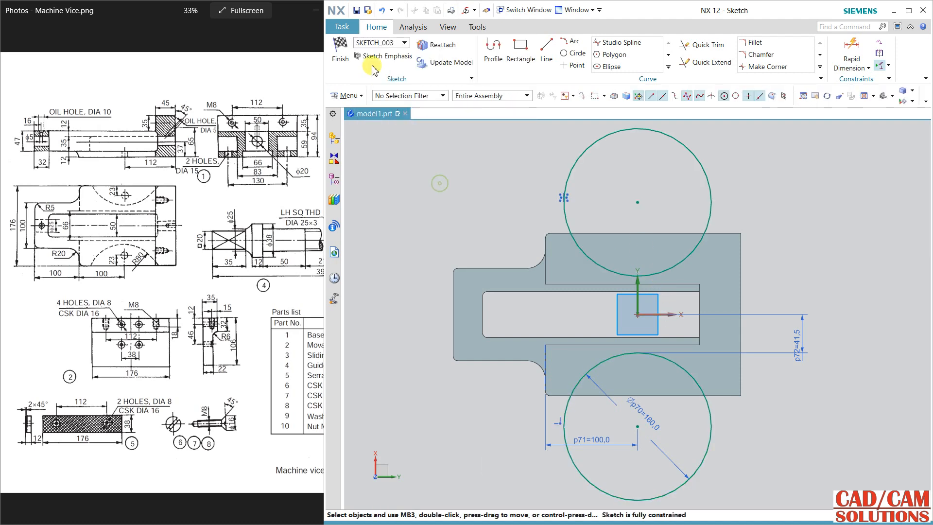
{"action": "left_click", "coordinate": [340, 48]}
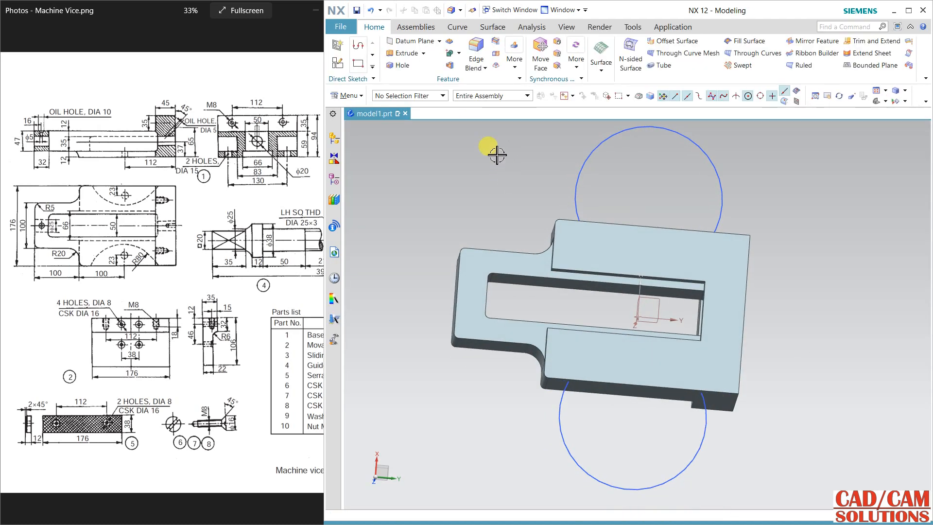
- Extrude both circles upward from 0 to 59-12 mm with Boolean Subtract to cut the side recesses out of the body
{"action": "left_click", "coordinate": [399, 54]}
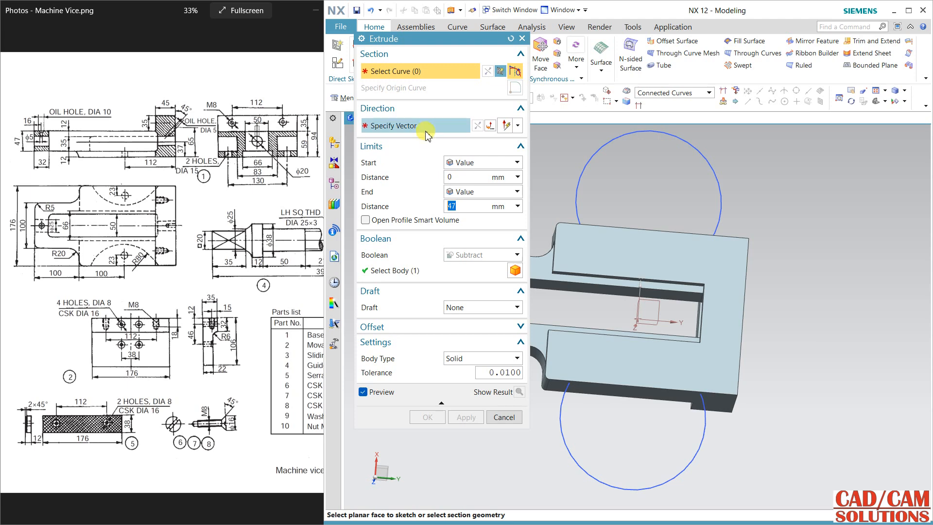
{"action": "left_click", "coordinate": [602, 147]}
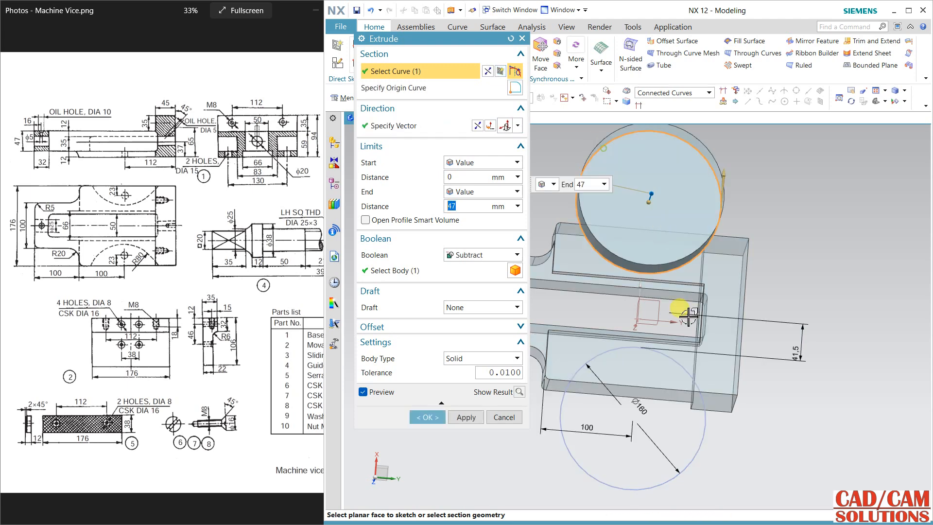
{"action": "left_click", "coordinate": [700, 422]}
{"action": "middle_click_drag", "start_coordinate": [774, 379], "coordinate": [848, 346]}
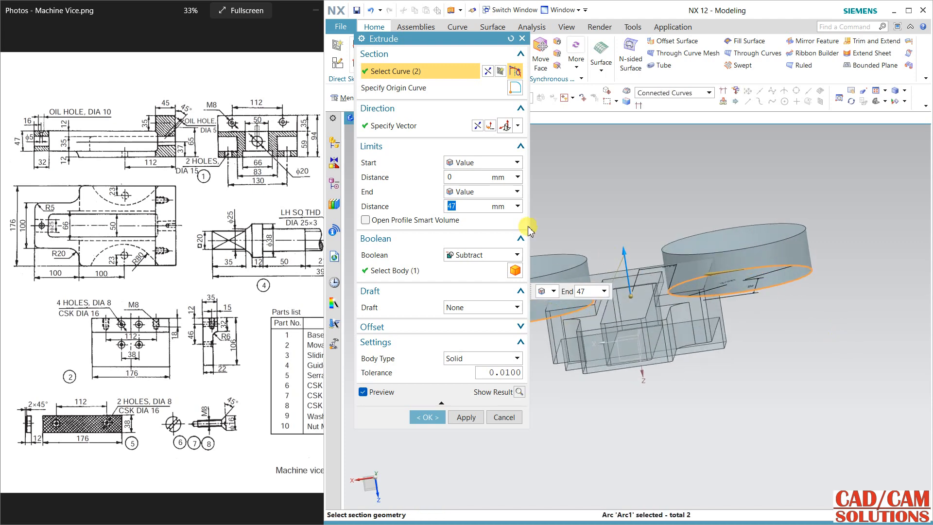
{"action": "left_click", "coordinate": [489, 126]}
{"action": "middle_click_drag", "start_coordinate": [750, 381], "coordinate": [561, 223]}
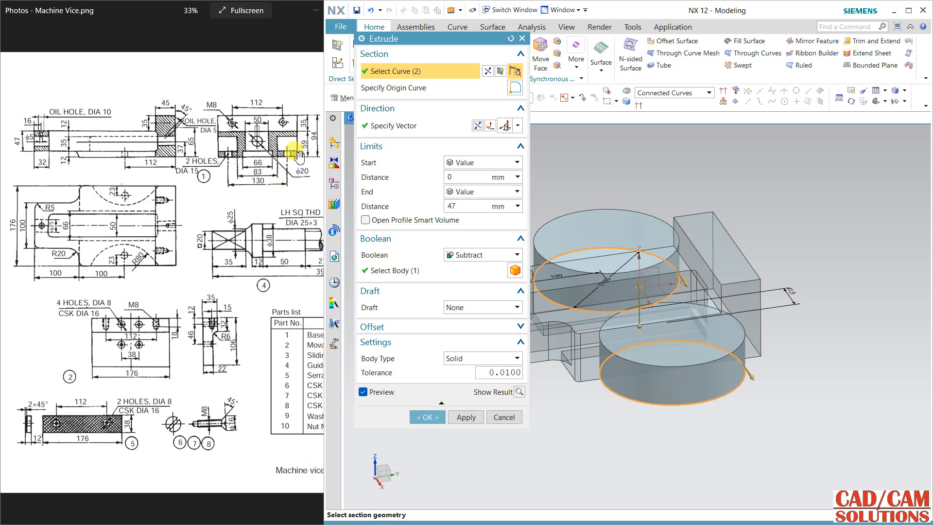
{"action": "left_click", "coordinate": [473, 205]}
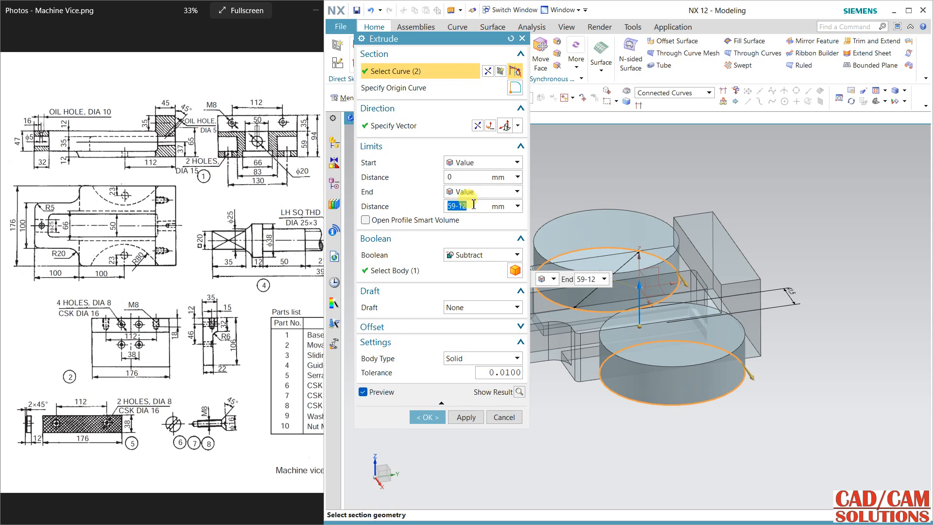
{"action": "left_click", "coordinate": [481, 178]}
{"action": "left_click", "coordinate": [484, 207]}
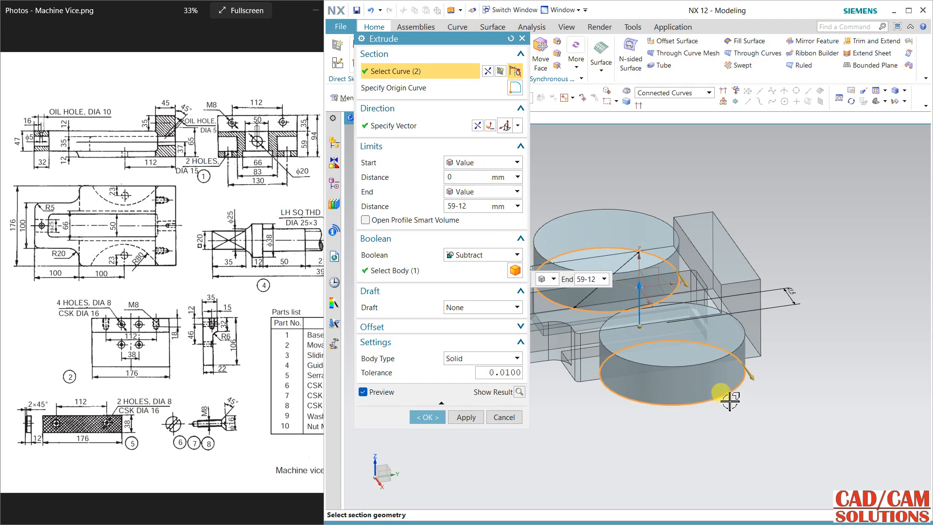
{"action": "mouse_move", "coordinate": [718, 395]}
{"action": "middle_mouse_down"}
{"action": "mouse_move", "coordinate": [719, 383]}
{"action": "mouse_move", "coordinate": [722, 395]}
{"action": "middle_mouse_up"}
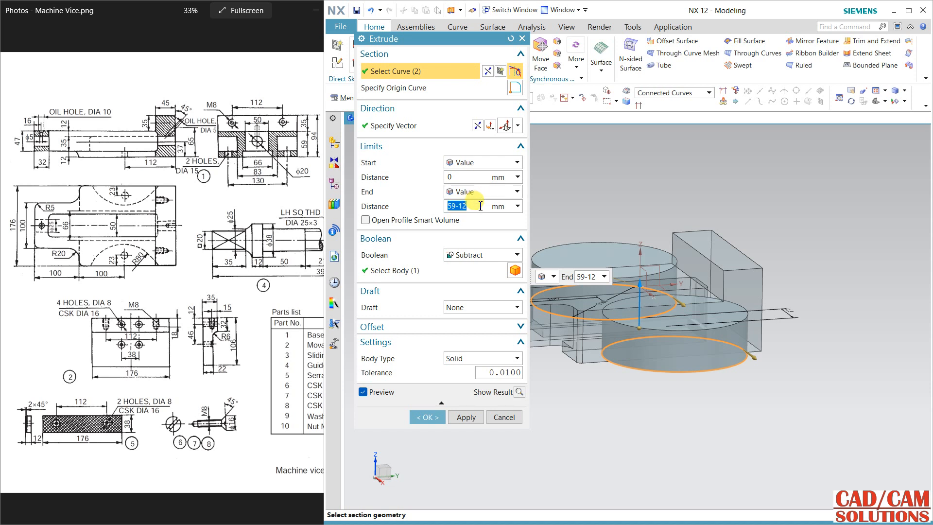
{"action": "left_click", "coordinate": [427, 417]}
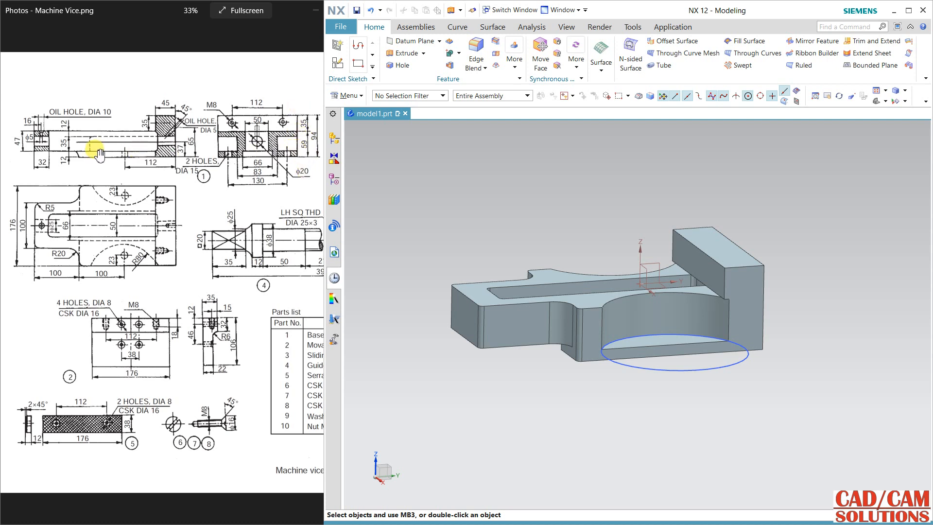
{"action": "middle_click", "coordinate": [583, 227]}
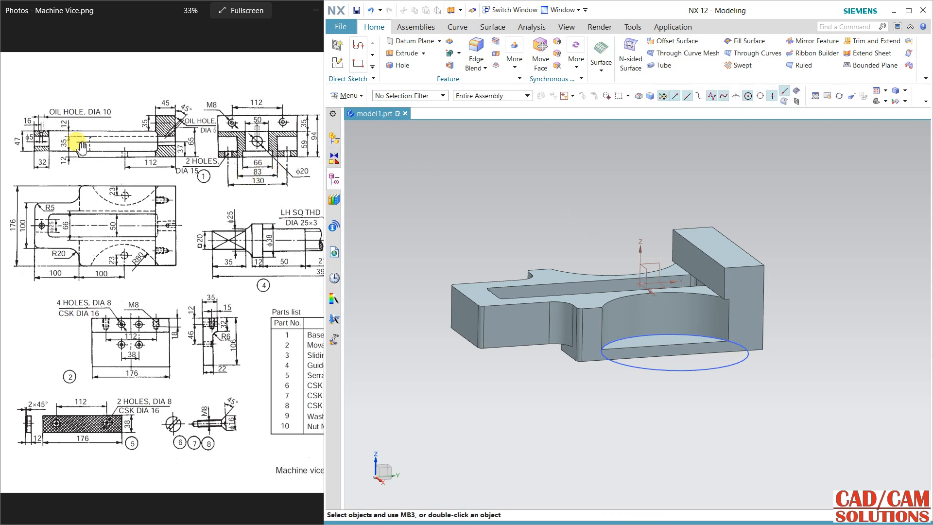
- Edit the side-recess extrusion to an end distance of 35 mm and hide the circle sketch
{"action": "double_click", "coordinate": [636, 313]}
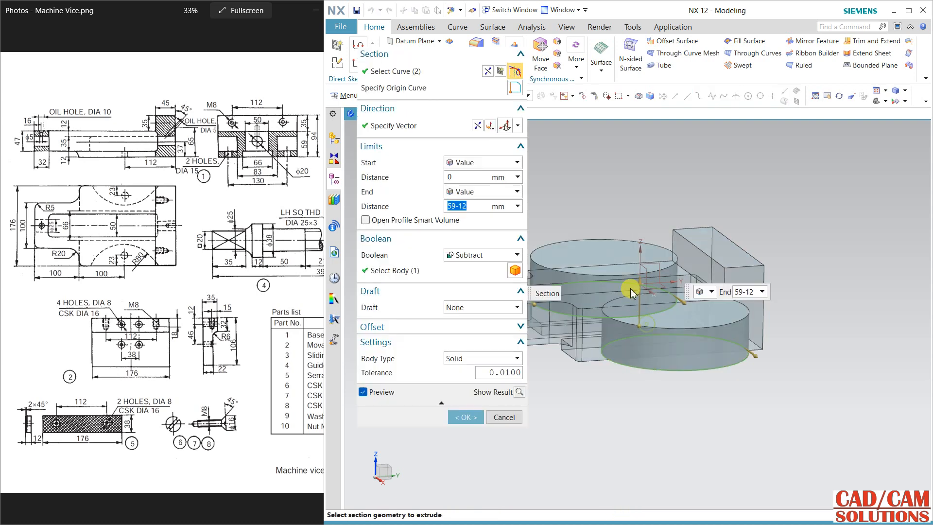
{"action": "type", "text": "35"}
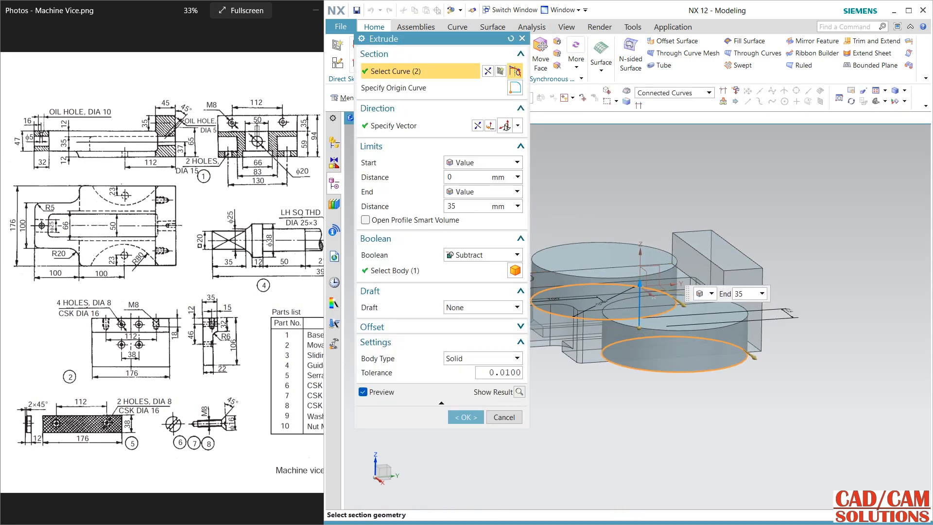
{"action": "key", "text": "Return"}
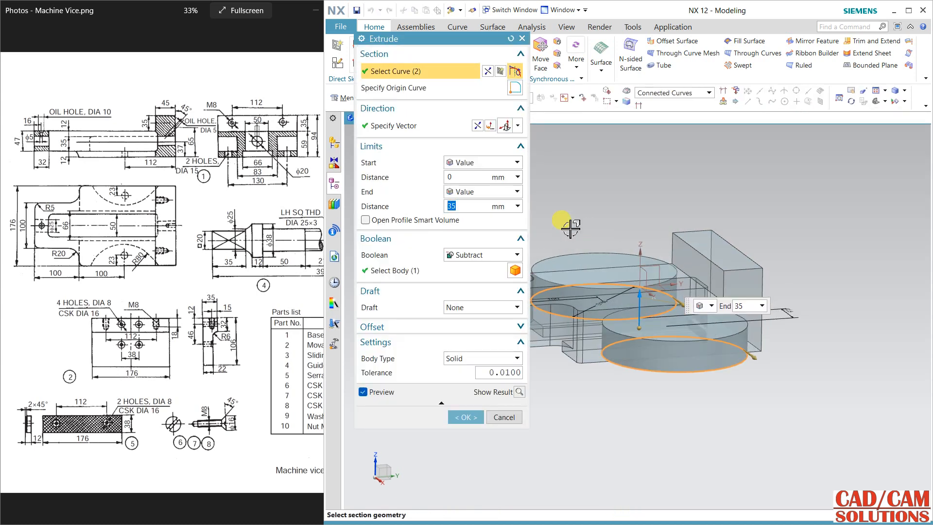
{"action": "left_click", "coordinate": [475, 418]}
{"action": "left_click", "coordinate": [656, 369]}
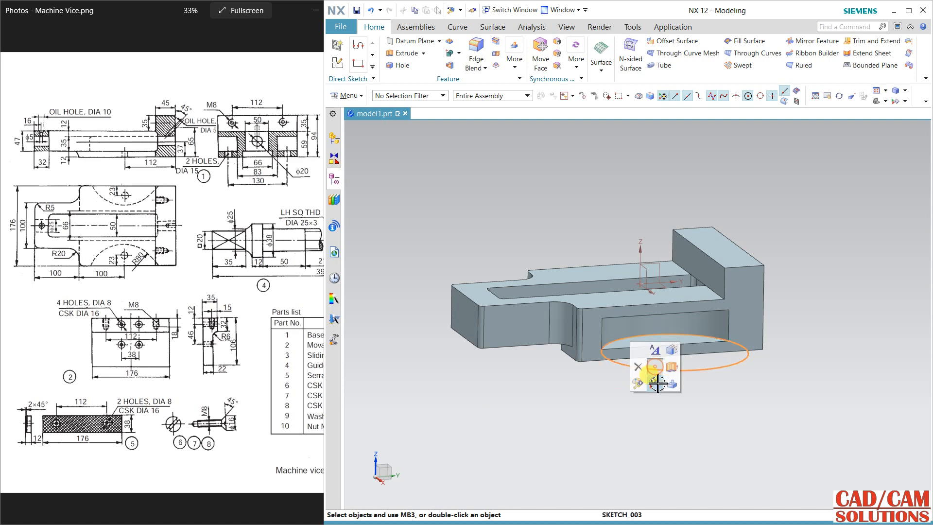
{"action": "middle_click_drag", "start_coordinate": [658, 386], "coordinate": [615, 369]}
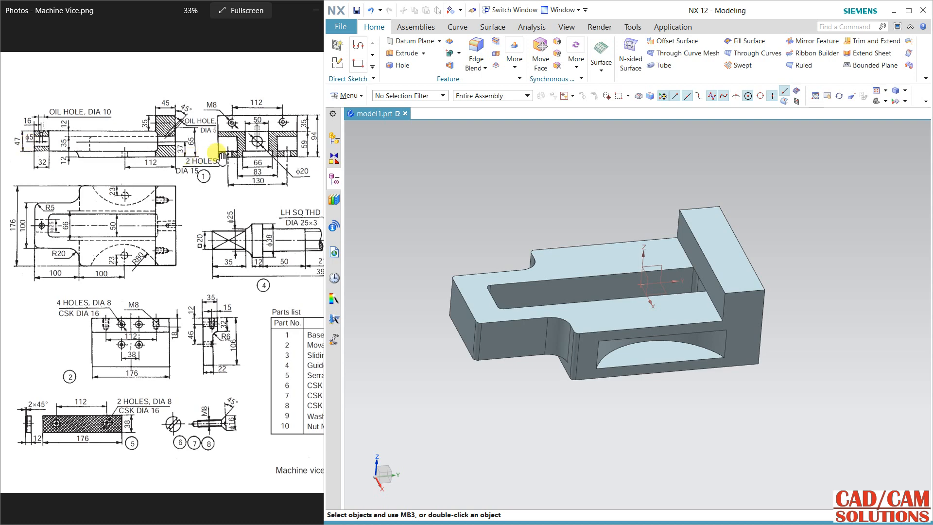
- Create a sketch on the raised jaw's outer end face, using a horizontal reference for its orientation
{"action": "mouse_move", "coordinate": [501, 190]}
{"action": "middle_mouse_down"}
{"action": "mouse_move", "coordinate": [517, 174]}
{"action": "mouse_move", "coordinate": [540, 183]}
{"action": "mouse_move", "coordinate": [462, 175]}
{"action": "middle_mouse_up"}
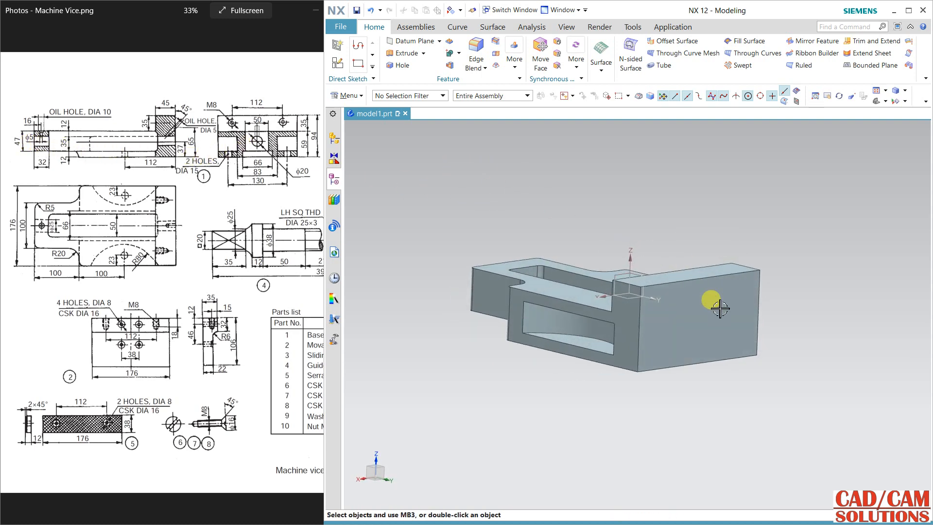
{"action": "left_click", "coordinate": [336, 63]}
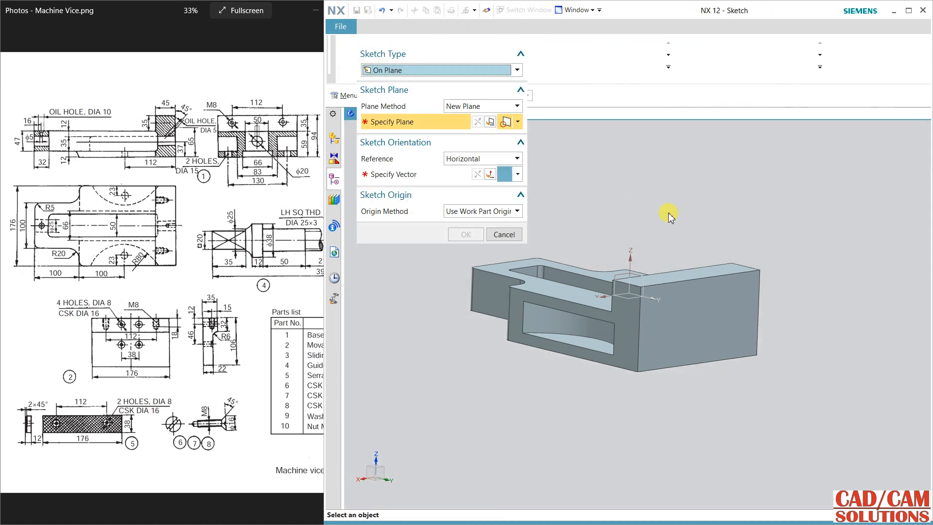
{"action": "left_click", "coordinate": [672, 318]}
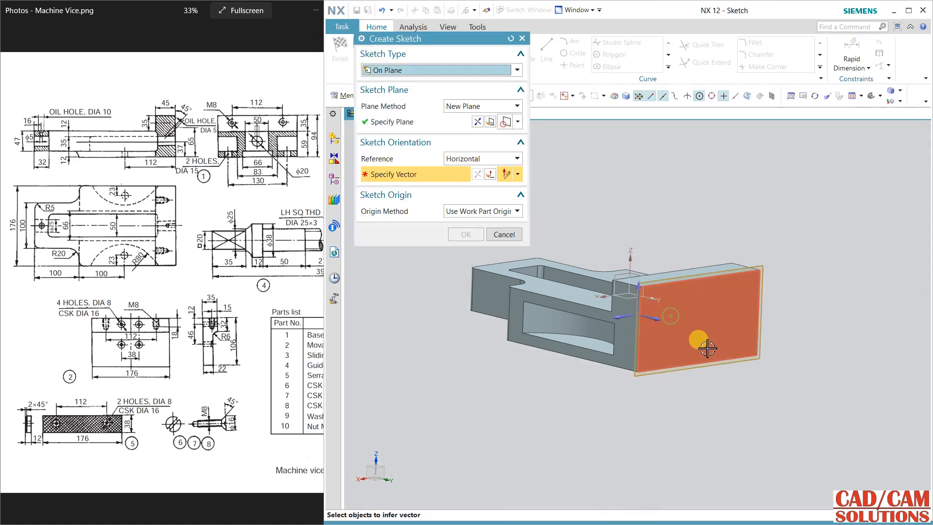
{"action": "left_click", "coordinate": [626, 318]}
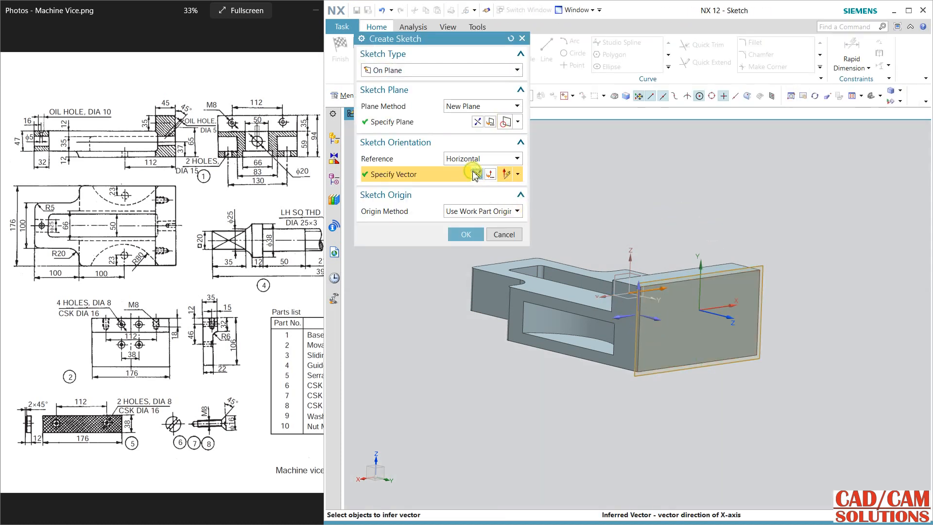
{"action": "left_click", "coordinate": [466, 234]}
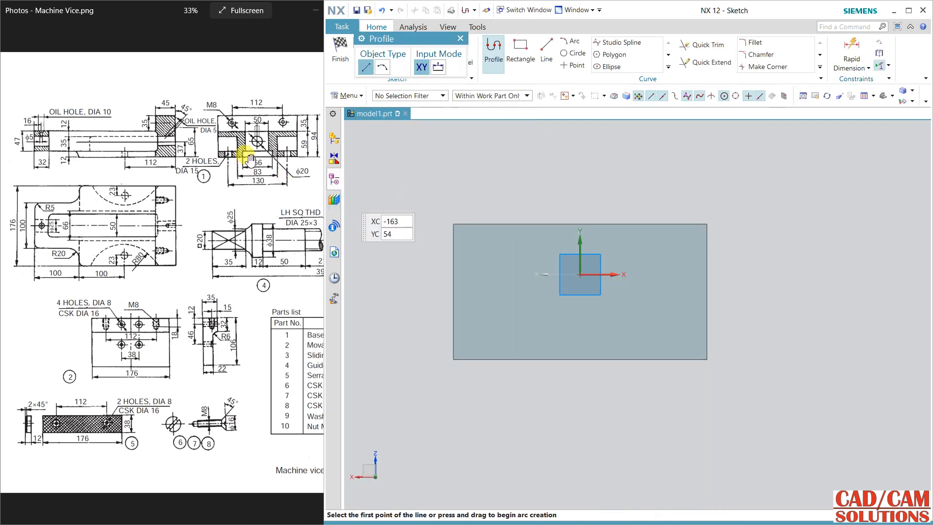
- Sketch a 20 mm diameter circle below the origin on the jaw face and constrain its centre onto the vertical axis
{"action": "left_click", "coordinate": [575, 54]}
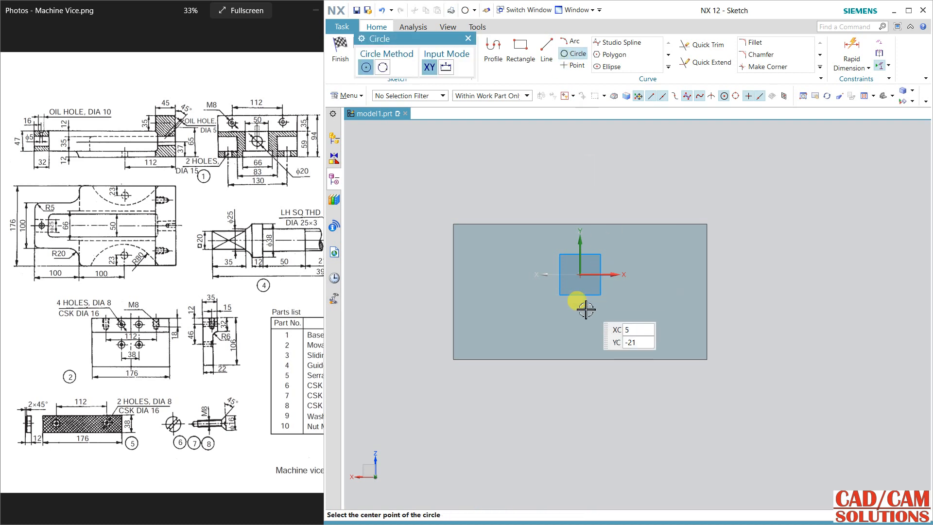
{"action": "left_click", "coordinate": [583, 313]}
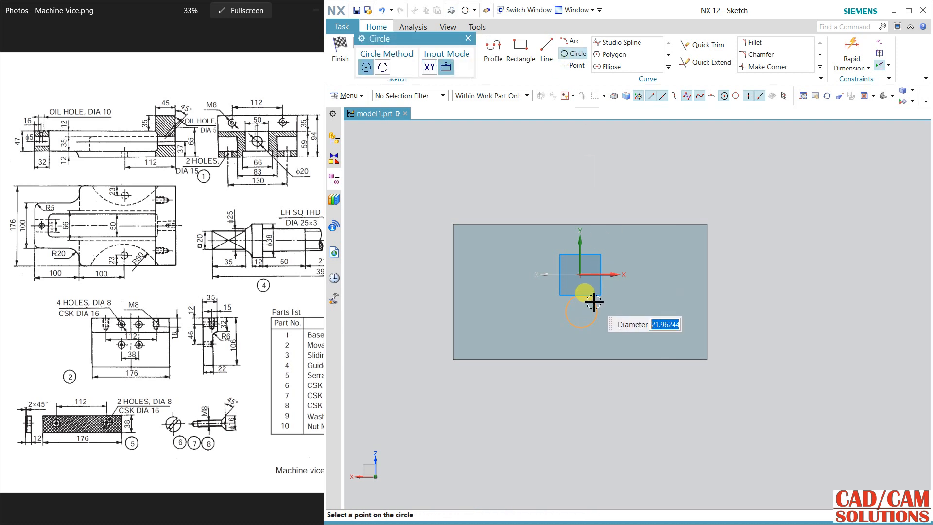
{"action": "key", "text": "Return"}
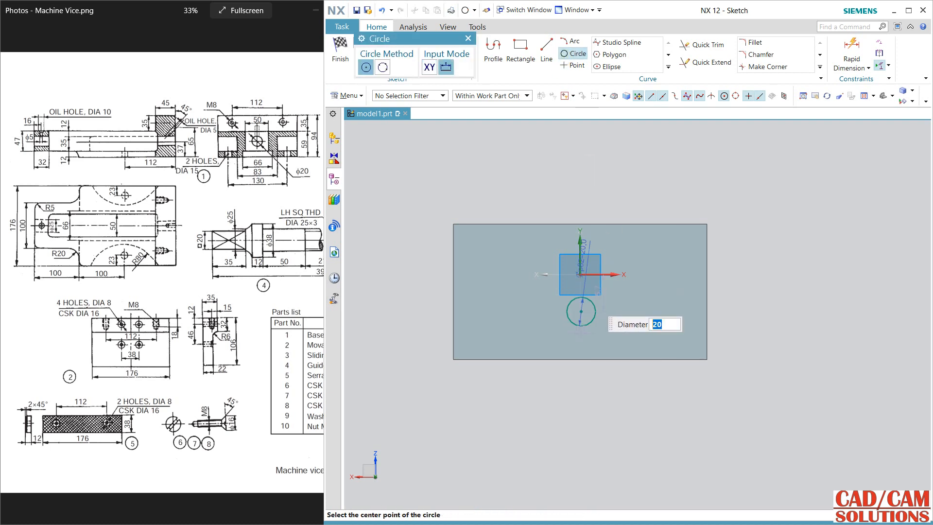
{"action": "key", "text": "Escape"}
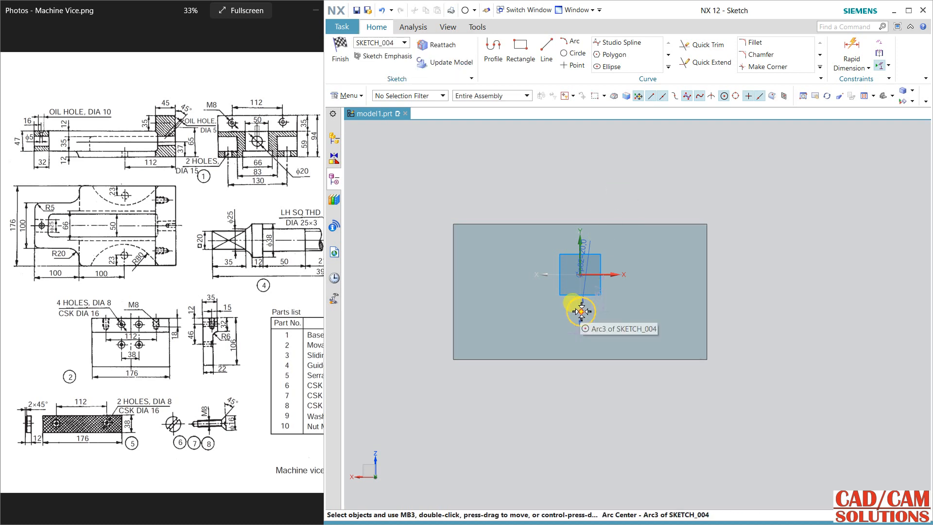
{"action": "left_click", "coordinate": [581, 311]}
{"action": "left_click", "coordinate": [584, 248]}
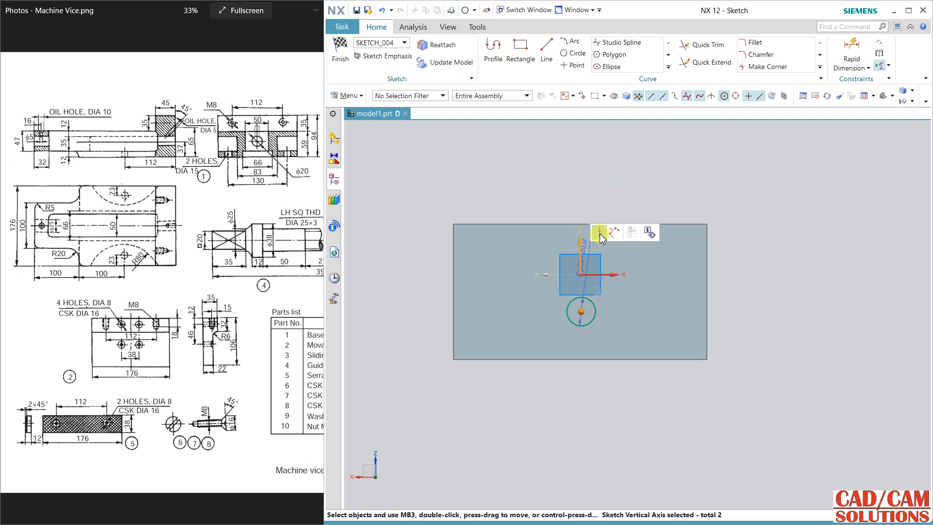
{"action": "left_click", "coordinate": [599, 232]}
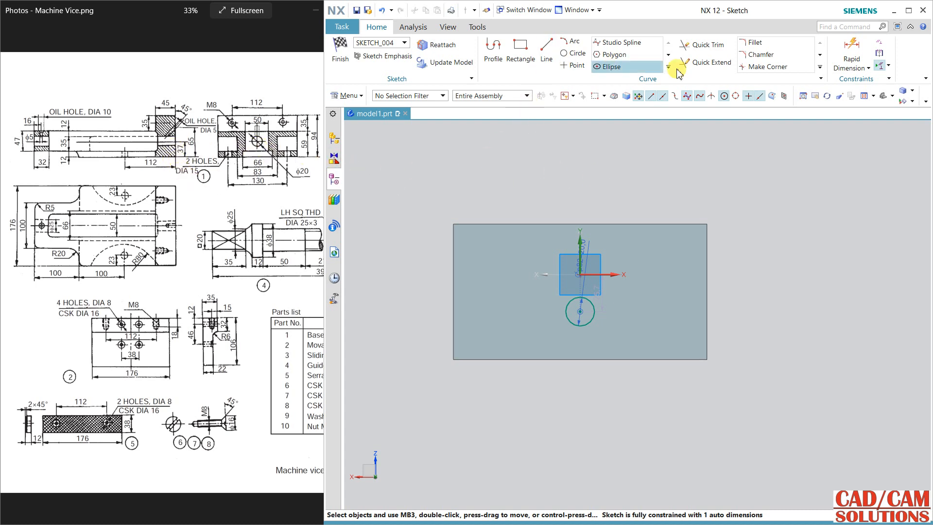
- Dimension the circle's centre 37 mm above the jaw face's bottom edge and finish the sketch
{"action": "left_click", "coordinate": [851, 51]}
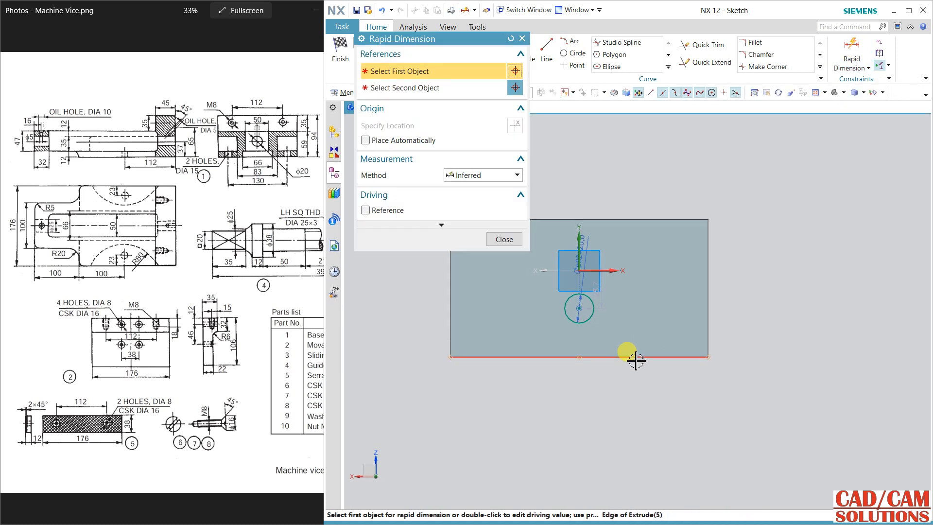
{"action": "left_click", "coordinate": [624, 357]}
{"action": "left_click", "coordinate": [579, 308]}
{"action": "left_click", "coordinate": [733, 325]}
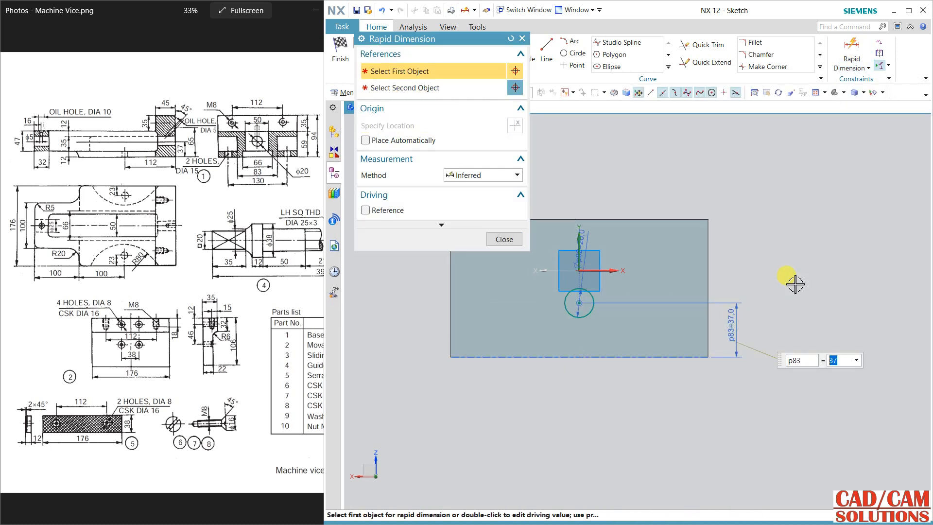
{"action": "left_click", "coordinate": [503, 239]}
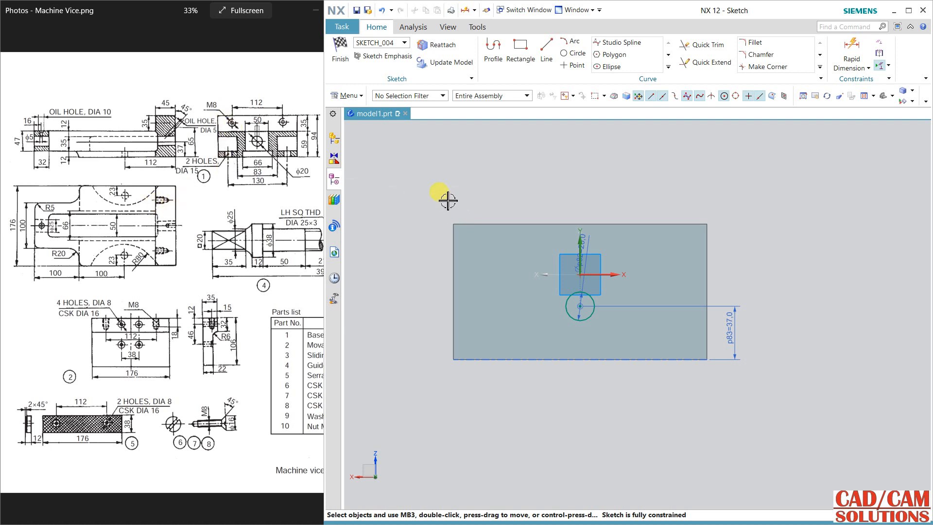
{"action": "left_click", "coordinate": [340, 51]}
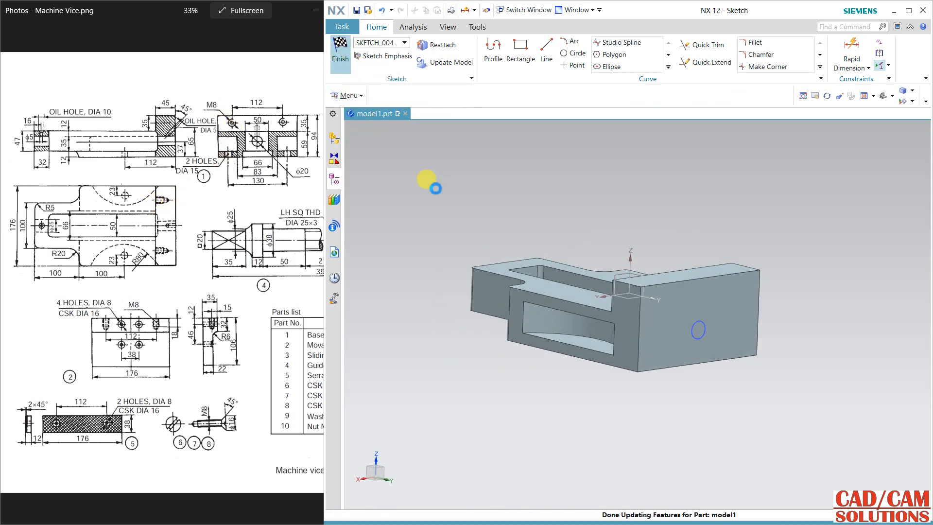
- Extrude the 20 mm circle from 0 to 47 mm inward with Boolean Subtract to cut a hole through the jaw end
{"action": "left_click", "coordinate": [392, 55]}
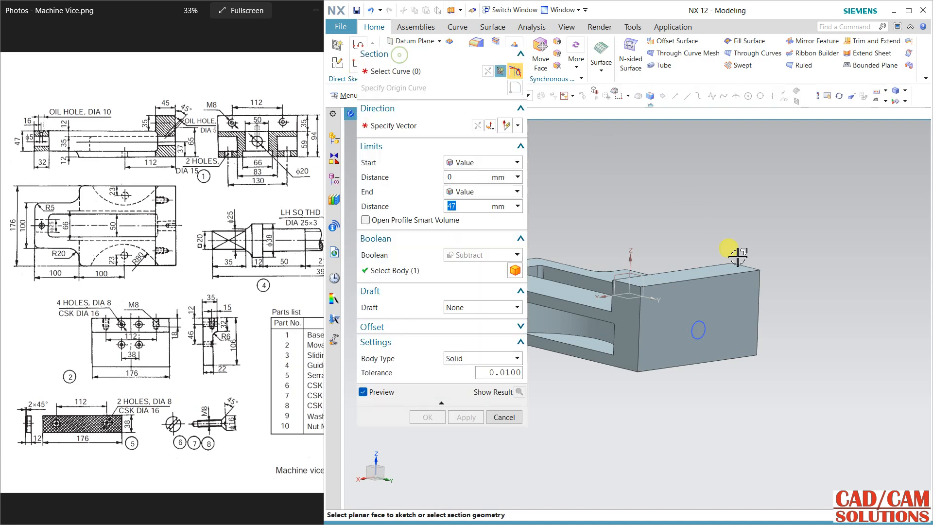
{"action": "left_click", "coordinate": [696, 323]}
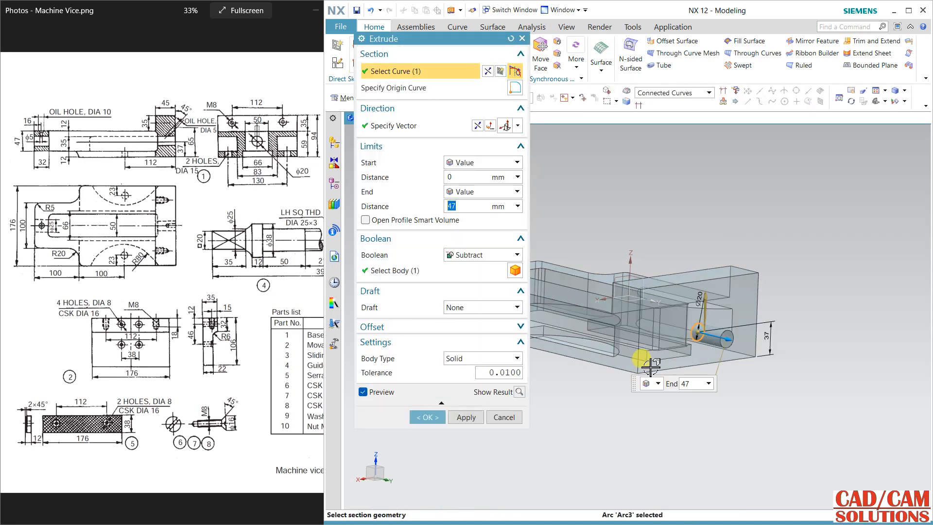
{"action": "left_click", "coordinate": [490, 125]}
{"action": "left_click", "coordinate": [435, 414]}
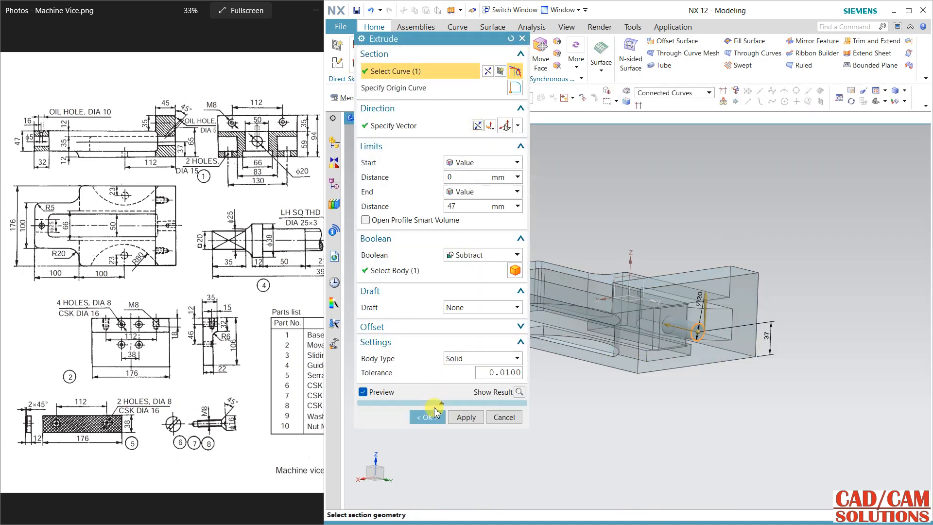
- Create a sketch on the outer end face of the narrow front section, opposite the raised jaw
{"action": "mouse_move", "coordinate": [558, 416]}
{"action": "middle_mouse_down"}
{"action": "mouse_move", "coordinate": [639, 481]}
{"action": "mouse_move", "coordinate": [607, 394]}
{"action": "mouse_move", "coordinate": [656, 435]}
{"action": "mouse_move", "coordinate": [681, 423]}
{"action": "mouse_move", "coordinate": [590, 306]}
{"action": "middle_mouse_up"}
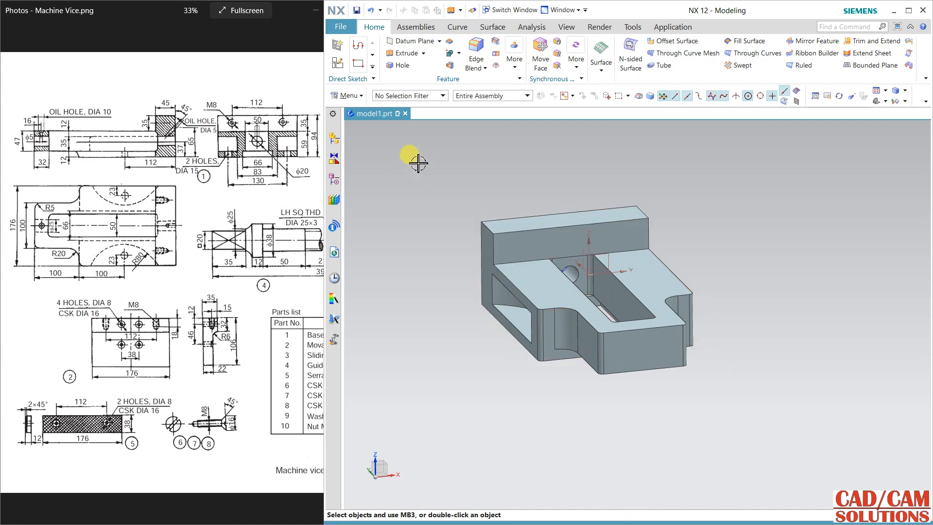
{"action": "left_click", "coordinate": [337, 62]}
{"action": "left_click", "coordinate": [653, 360]}
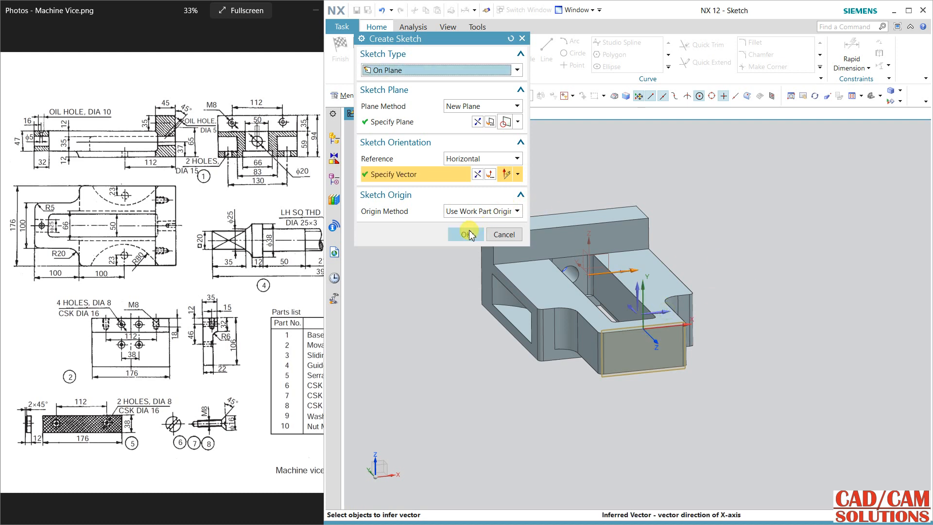
{"action": "left_click", "coordinate": [466, 235]}
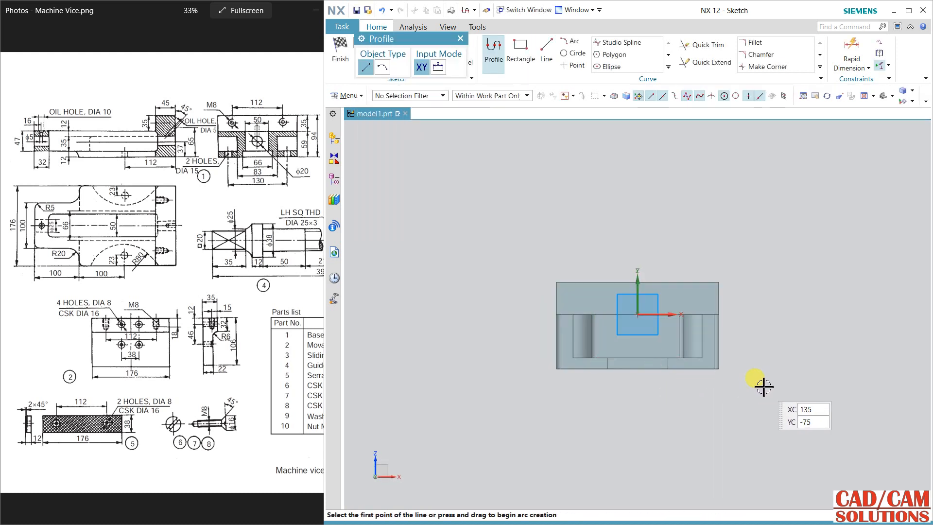
{"action": "scroll", "coordinate": [763, 385], "scroll_direction": "down", "scroll_amount": 1}
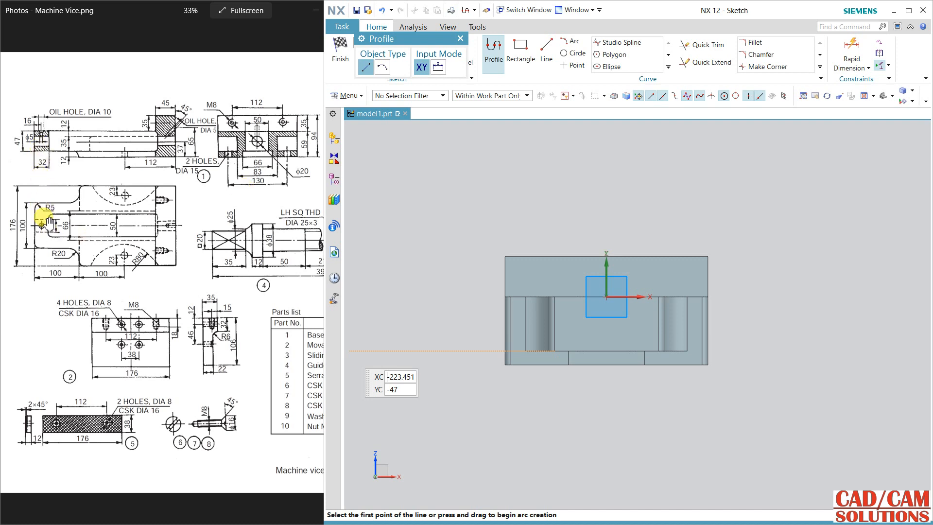
- Sketch a 25 mm diameter circle below the origin on the front end face and constrain its centre onto the vertical axis
{"action": "left_click", "coordinate": [607, 317]}
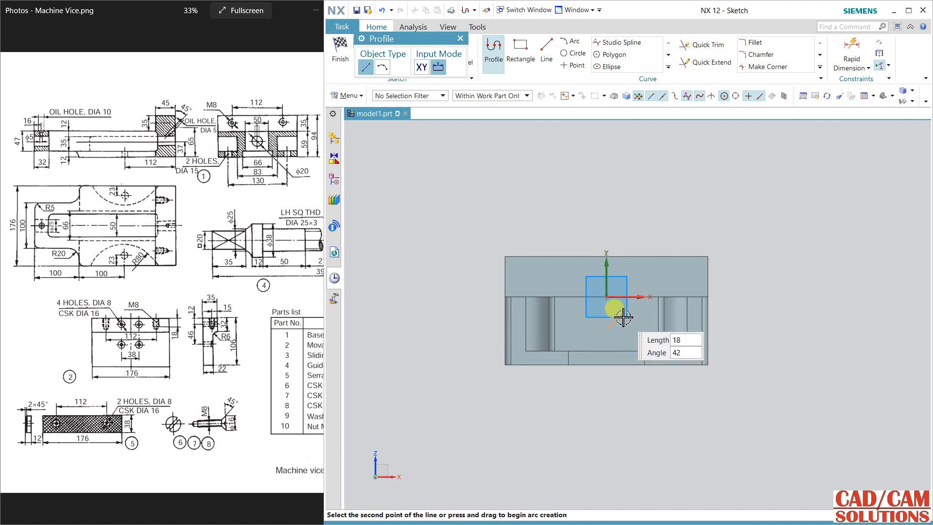
{"action": "left_click", "coordinate": [574, 54]}
{"action": "left_click", "coordinate": [605, 330]}
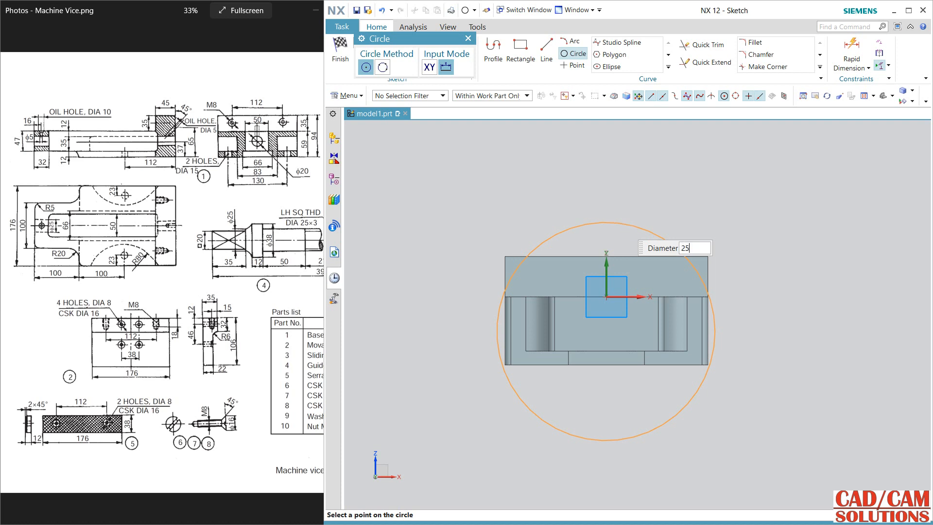
{"action": "type", "text": "25"}
{"action": "key", "text": "Return"}
{"action": "key", "text": "Escape"}
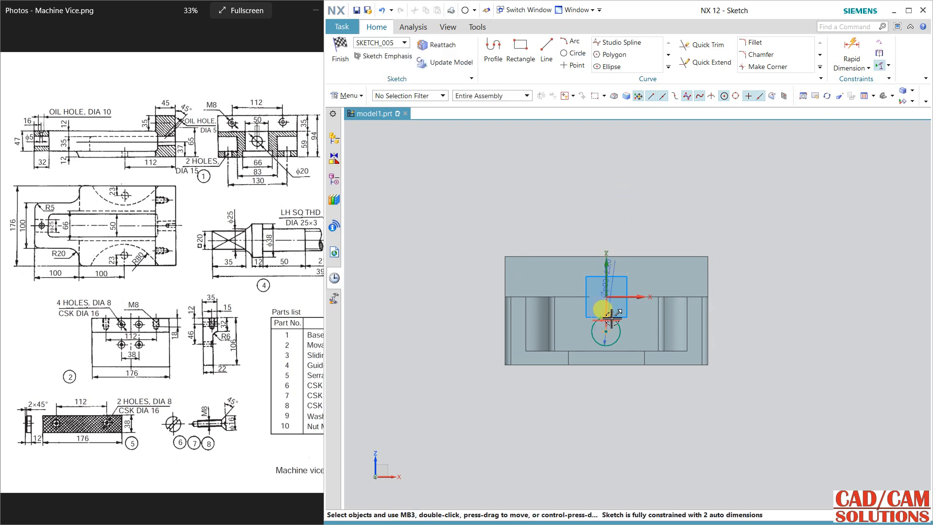
{"action": "left_click", "coordinate": [607, 331]}
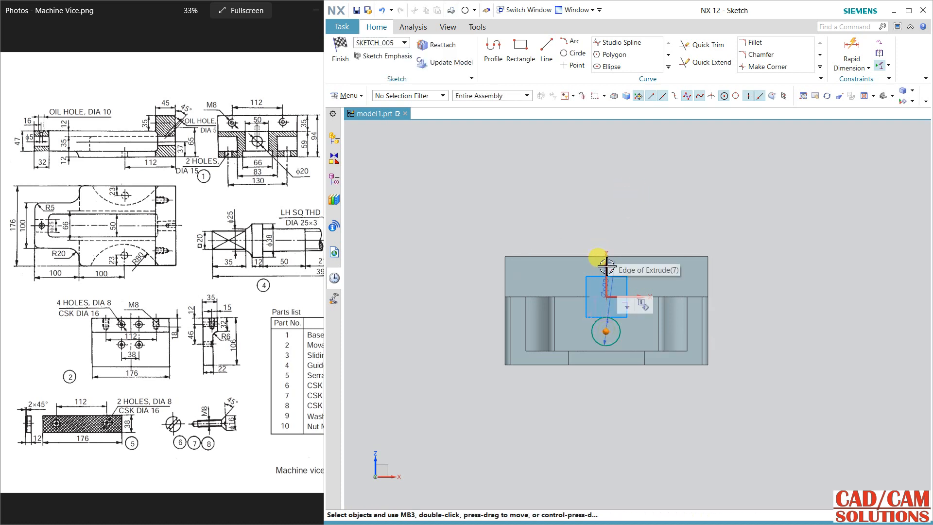
{"action": "left_click", "coordinate": [606, 265]}
{"action": "left_click", "coordinate": [625, 249]}
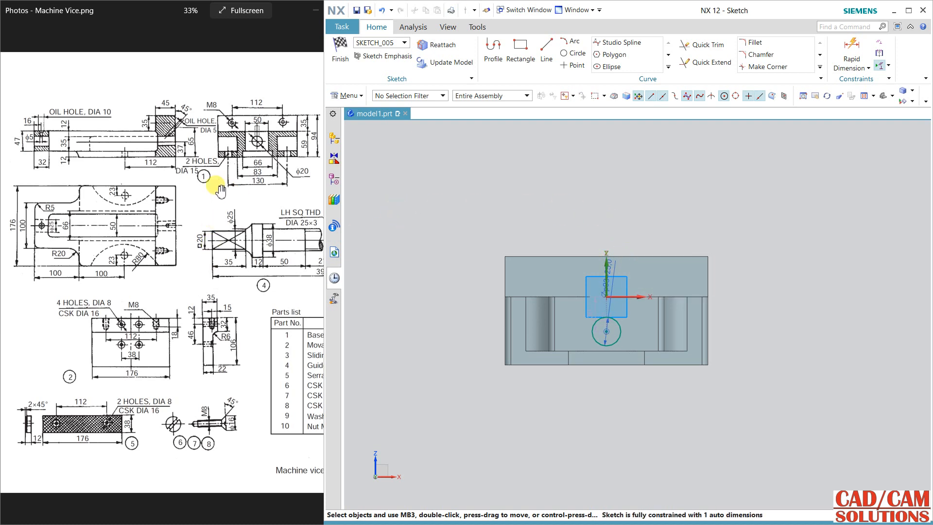
- Dimension the 25 mm circle's centre 37 mm above the body's bottom edge and finish the sketch
{"action": "left_click", "coordinate": [851, 51]}
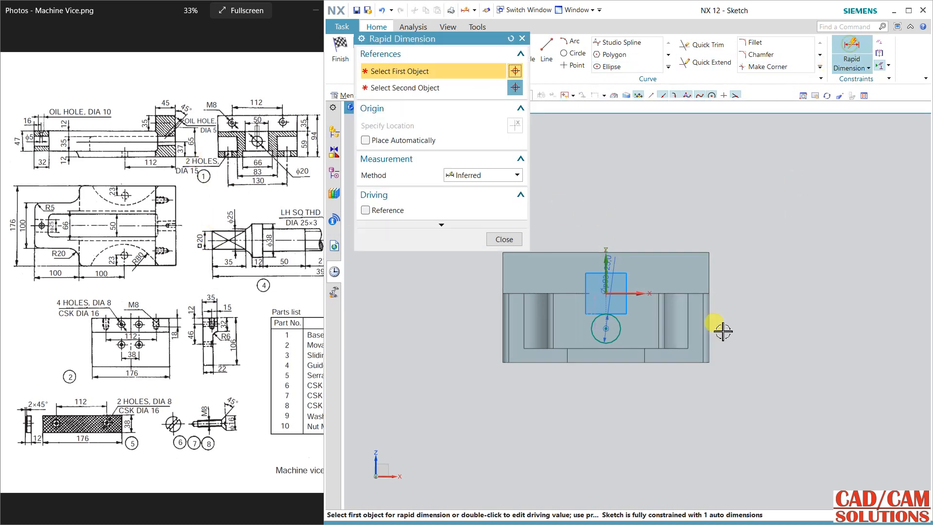
{"action": "left_click", "coordinate": [619, 362]}
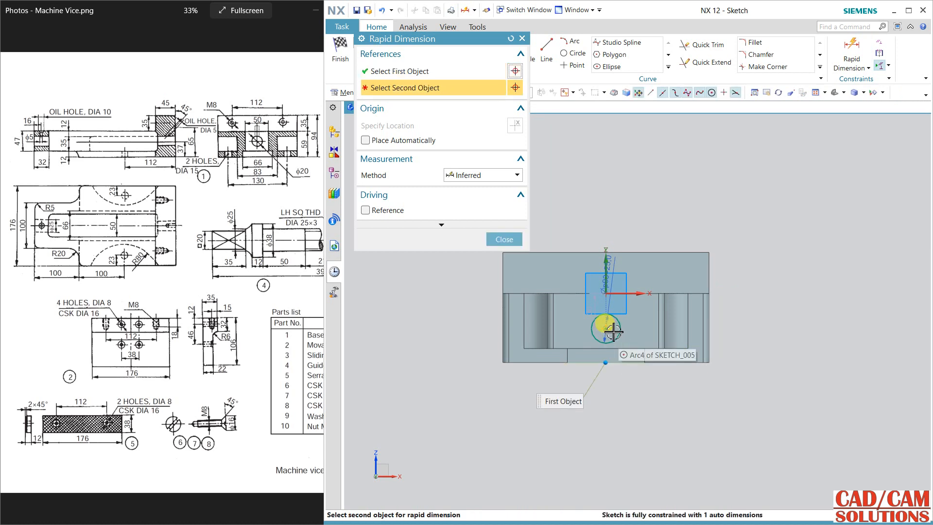
{"action": "left_click", "coordinate": [606, 328]}
{"action": "left_click", "coordinate": [737, 334]}
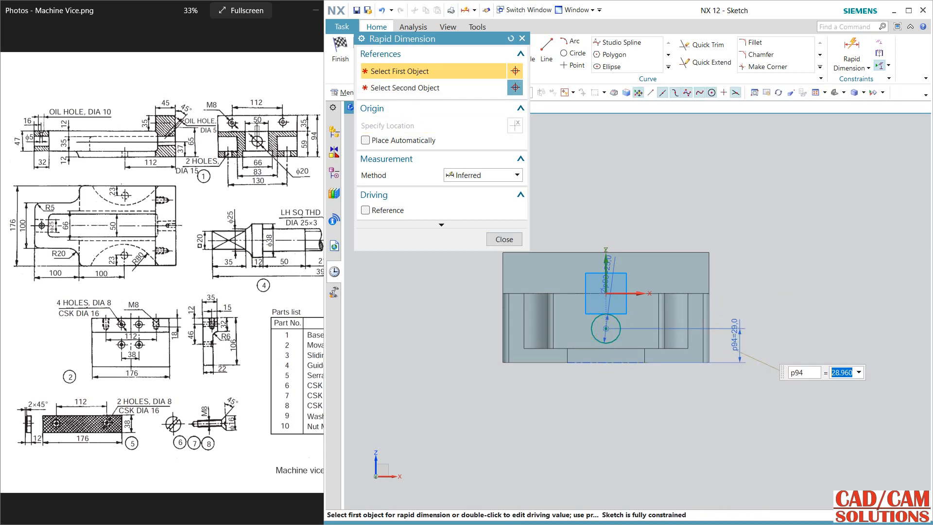
{"action": "type", "text": "37"}
{"action": "key", "text": "Return"}
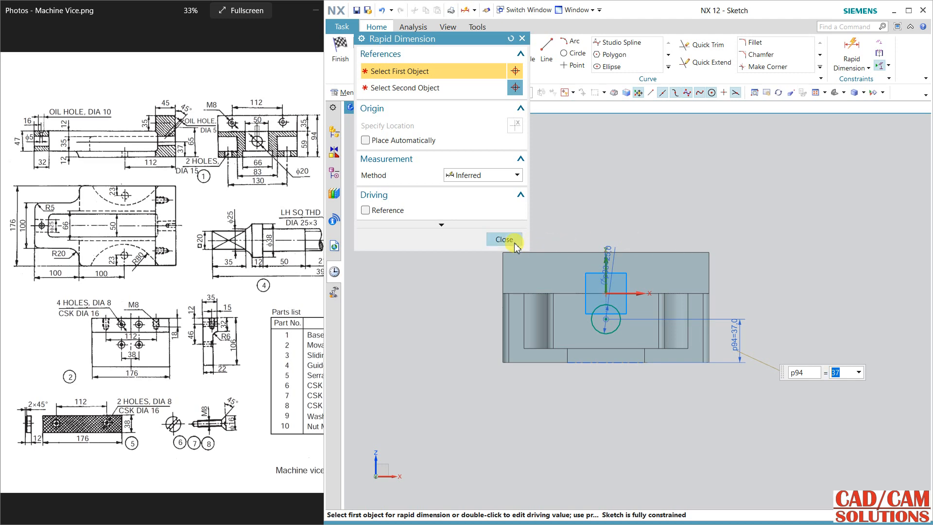
{"action": "left_click", "coordinate": [504, 239]}
{"action": "left_click", "coordinate": [348, 60]}
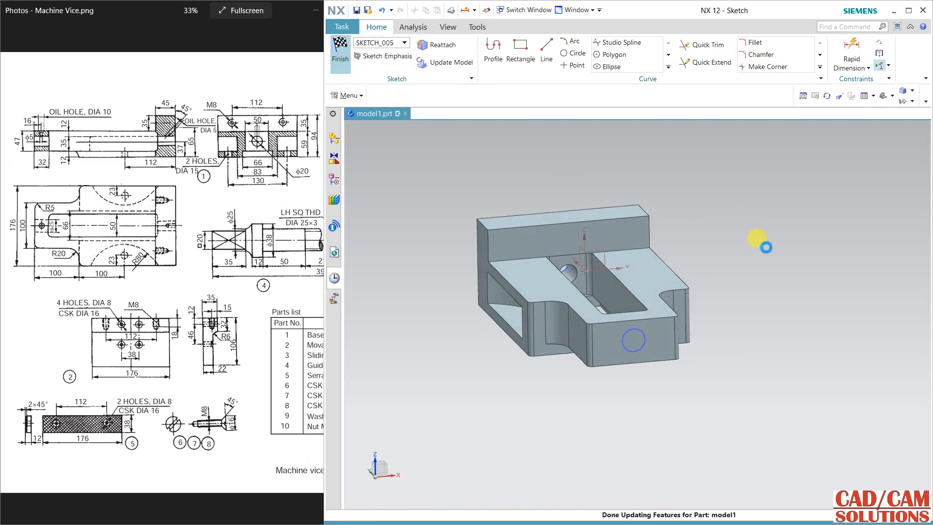
- Extrude the 25 mm circle inward from 0 to 47 mm with Boolean Subtract to cut the hole through the narrow front end
{"action": "left_click", "coordinate": [404, 57]}
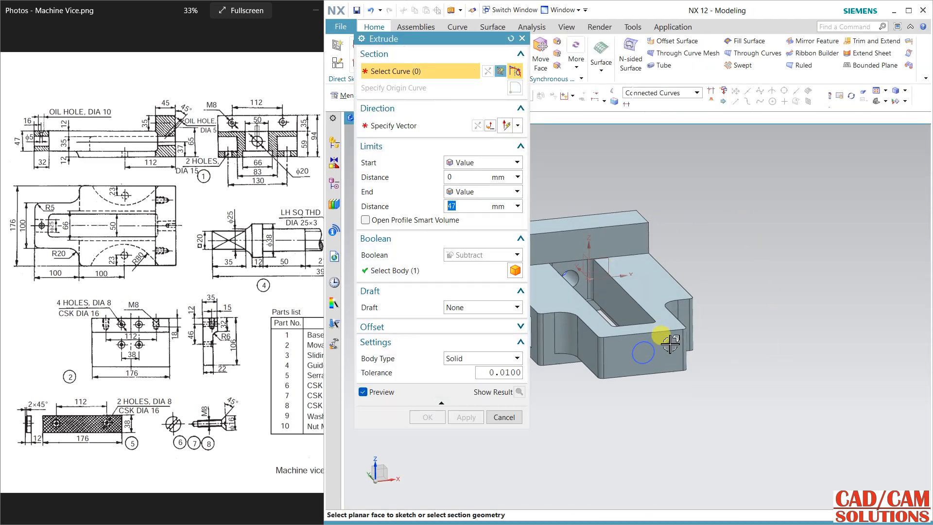
{"action": "left_click", "coordinate": [651, 349]}
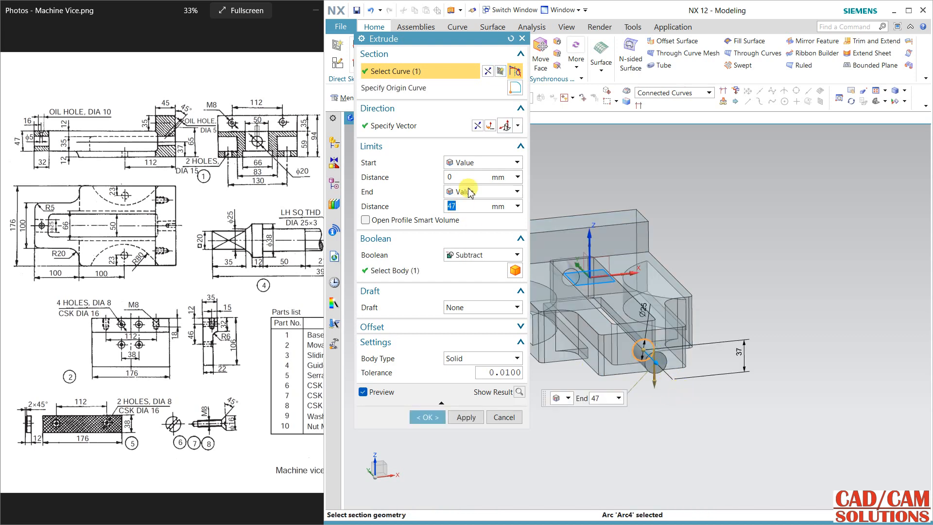
{"action": "left_click", "coordinate": [476, 126]}
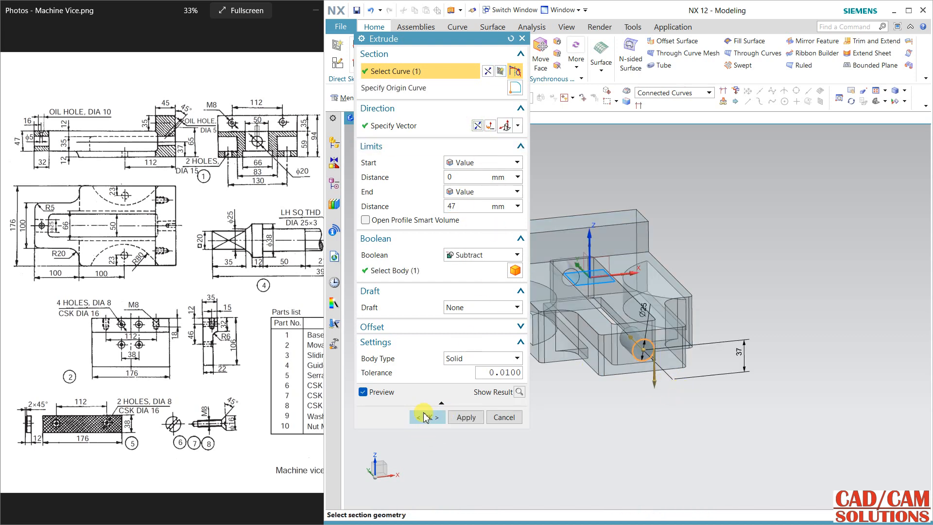
{"action": "left_click", "coordinate": [424, 417]}
{"action": "mouse_move", "coordinate": [546, 402]}
{"action": "middle_mouse_down"}
{"action": "mouse_move", "coordinate": [581, 445]}
{"action": "mouse_move", "coordinate": [552, 406]}
{"action": "mouse_move", "coordinate": [557, 391]}
{"action": "middle_mouse_up"}
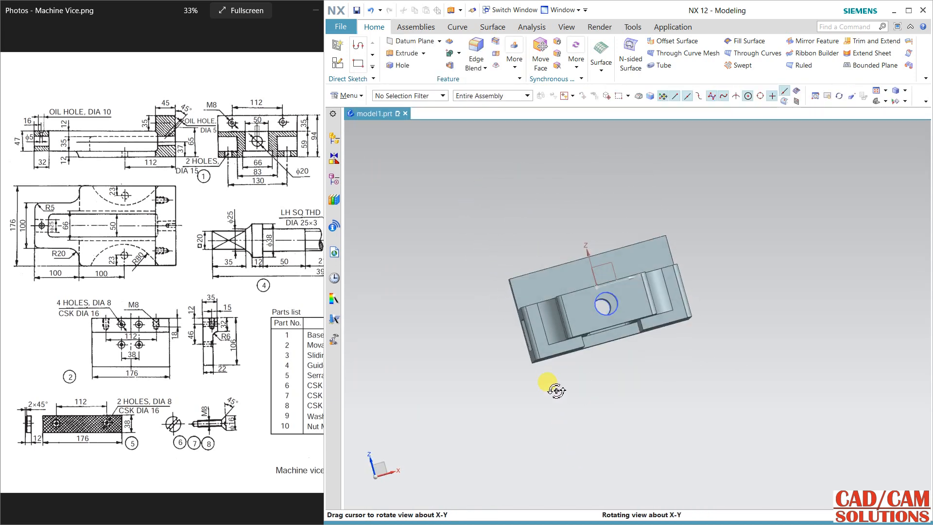
{"action": "key", "text": "ctrl+alt+f"}
{"action": "scroll", "coordinate": [601, 314], "scroll_direction": "up", "scroll_amount": 3}
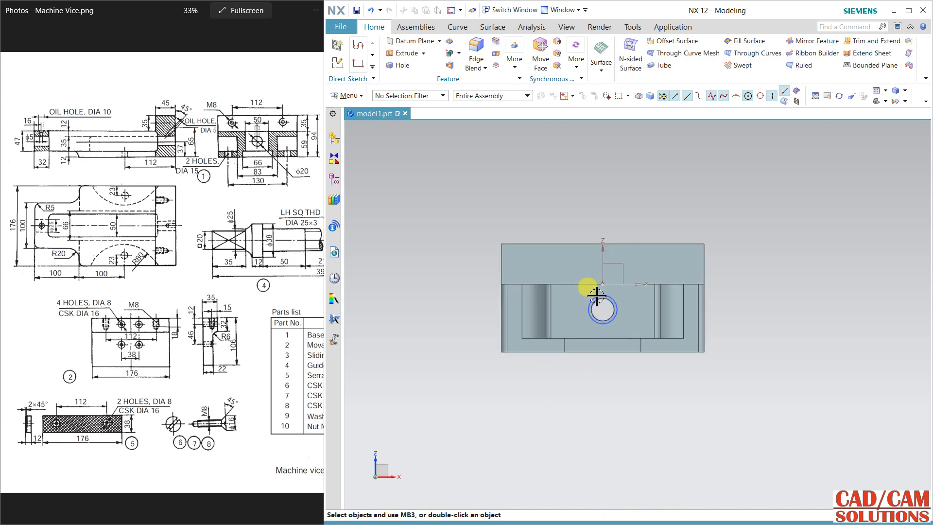
{"action": "scroll", "coordinate": [833, 321], "scroll_direction": "down", "scroll_amount": 2}
{"action": "middle_click_drag", "start_coordinate": [833, 321], "coordinate": [585, 375]}
{"action": "middle_click_drag", "start_coordinate": [462, 236], "coordinate": [446, 230], "text": "shift"}
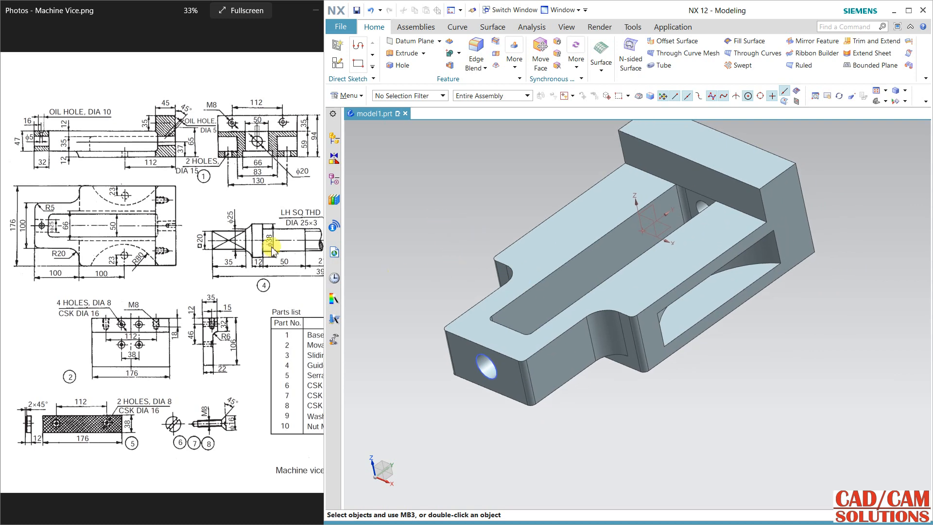
- Start a general hole on the top face of the narrow front section and constrain its sketch point onto the datum Y axis
{"action": "middle_click_drag", "start_coordinate": [815, 298], "coordinate": [785, 295]}
{"action": "left_click", "coordinate": [399, 65]}
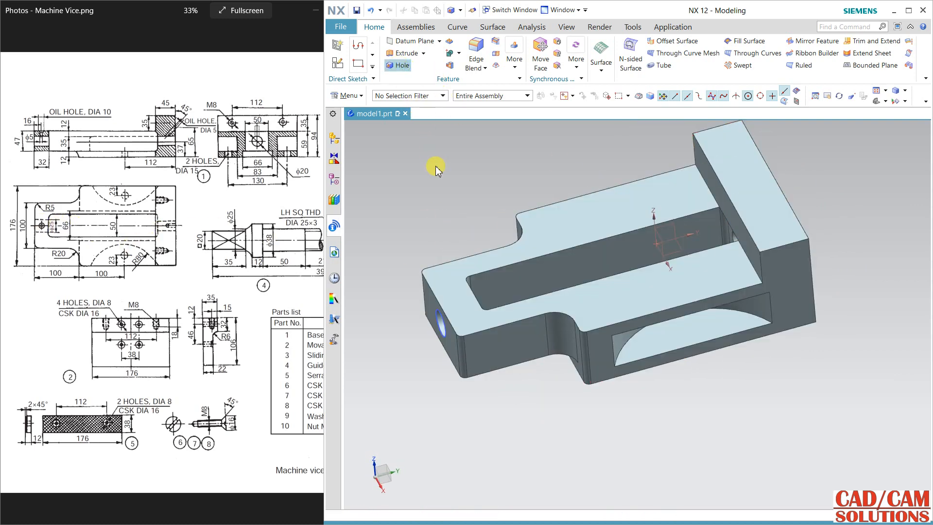
{"action": "middle_click_drag", "start_coordinate": [666, 283], "coordinate": [847, 284], "text": "shift"}
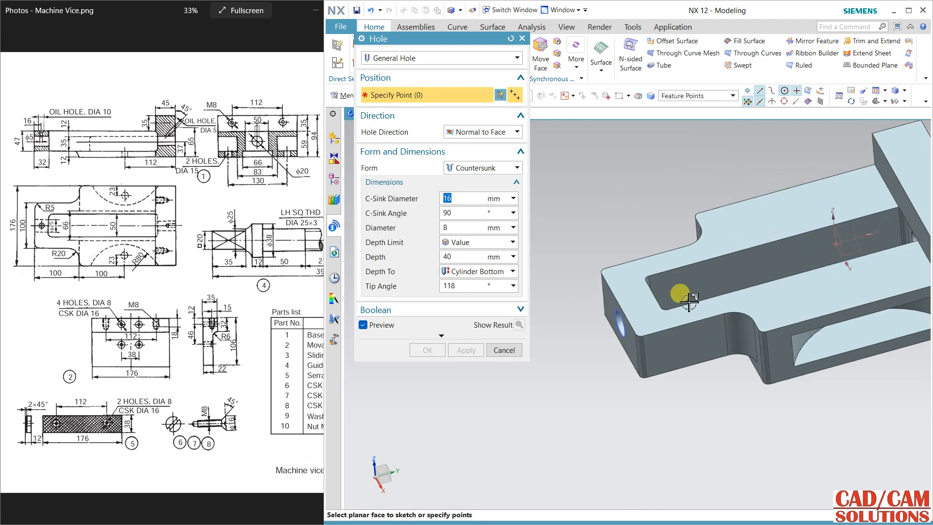
{"action": "left_click", "coordinate": [632, 287]}
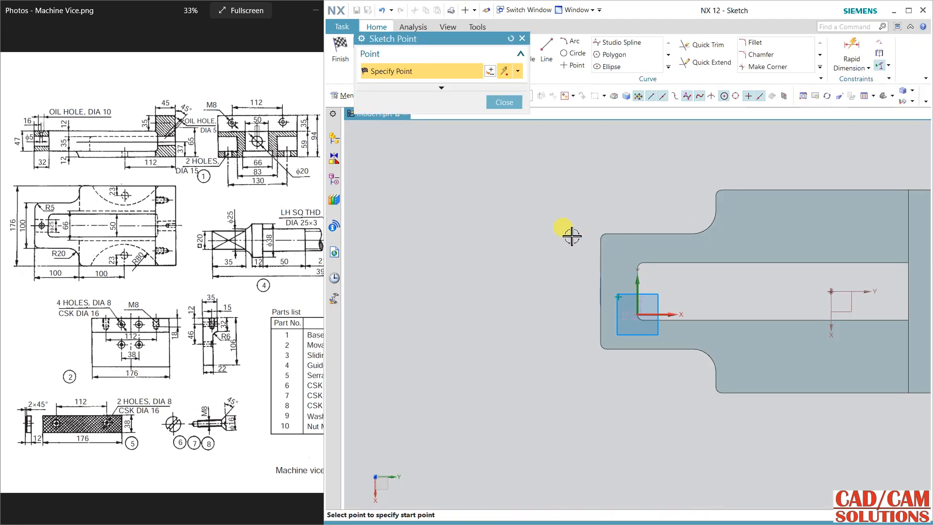
{"action": "key", "text": "Escape"}
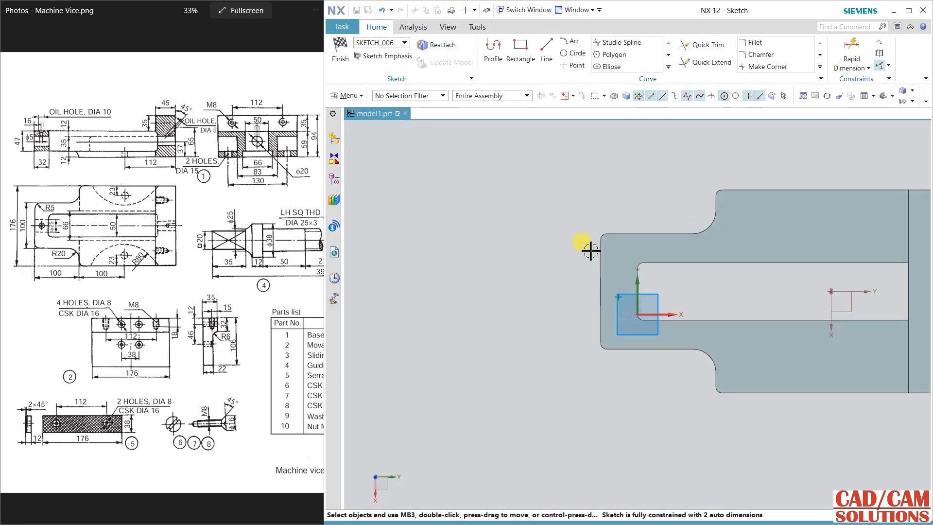
{"action": "scroll", "coordinate": [616, 289], "scroll_direction": "up", "scroll_amount": 1}
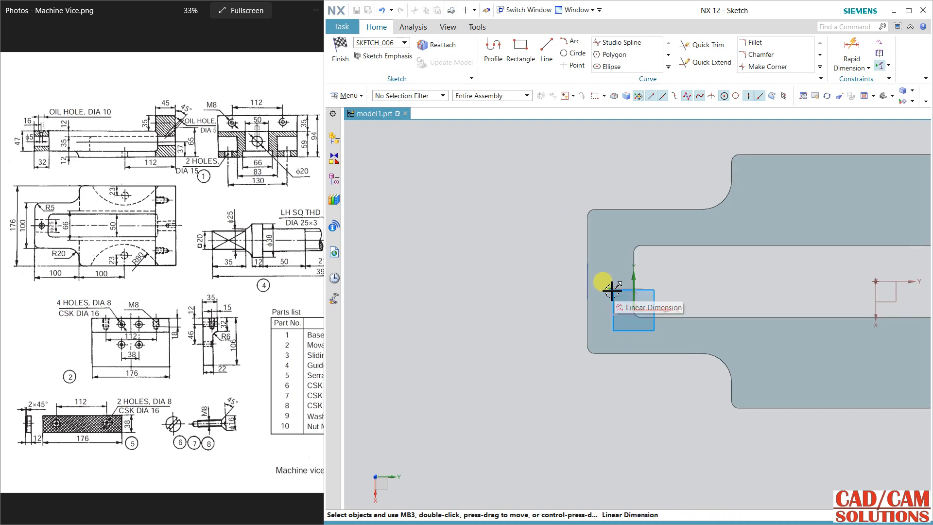
{"action": "left_click", "coordinate": [611, 289]}
{"action": "left_click", "coordinate": [906, 282]}
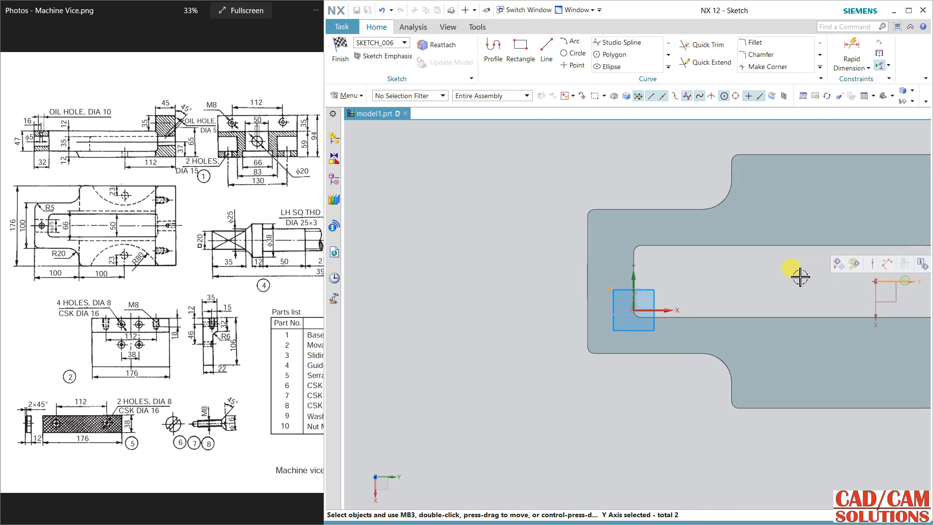
{"action": "left_click", "coordinate": [870, 264]}
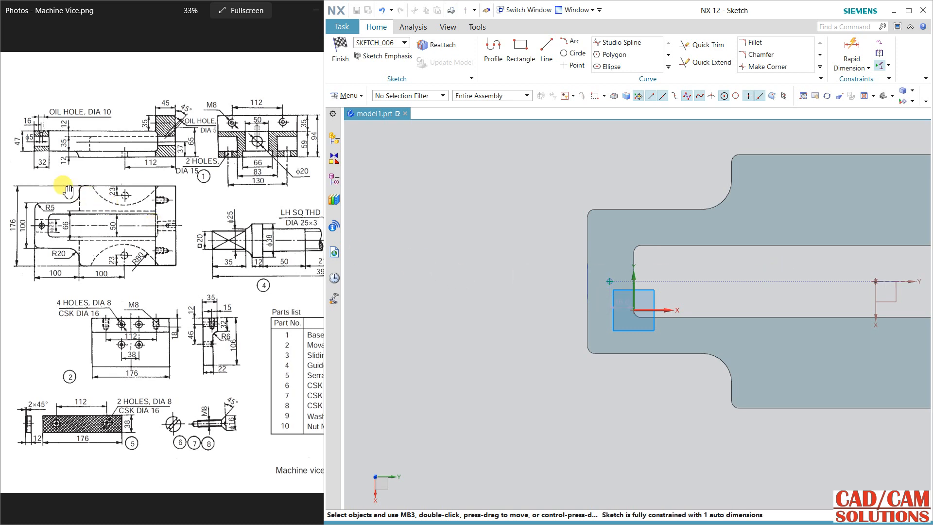
- Dimension the hole point 16 mm from the outer front edge and finish the point sketch
{"action": "left_click", "coordinate": [851, 46]}
{"action": "left_click", "coordinate": [592, 269]}
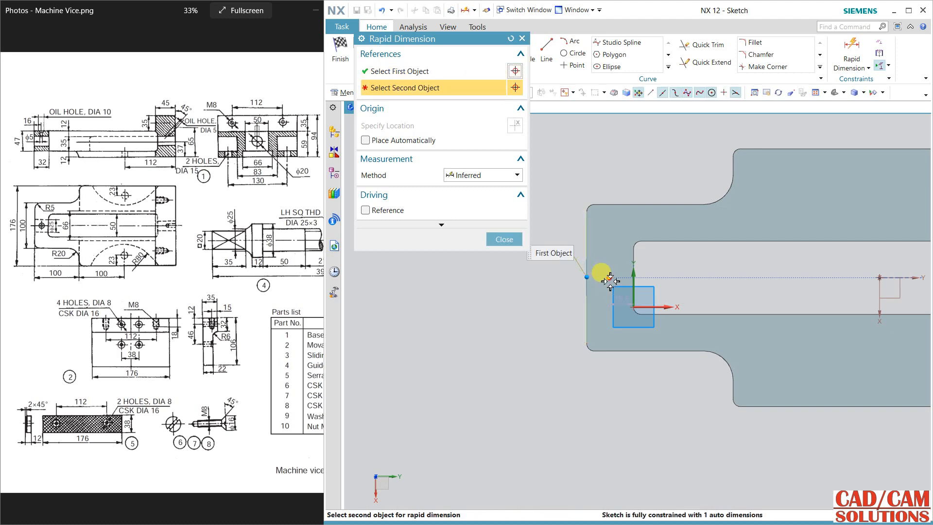
{"action": "left_click", "coordinate": [609, 278]}
{"action": "left_click", "coordinate": [589, 166]}
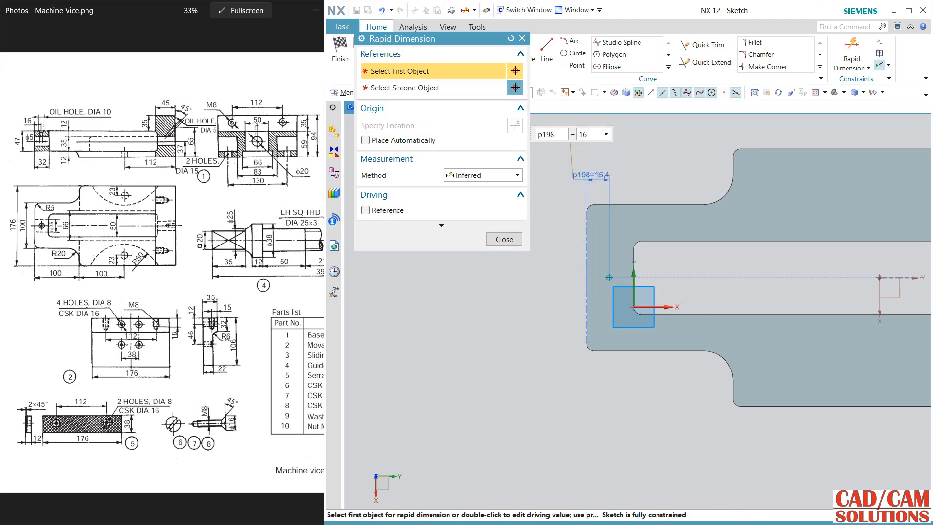
{"action": "type", "text": "16"}
{"action": "key", "text": "Return"}
{"action": "left_click", "coordinate": [340, 49]}
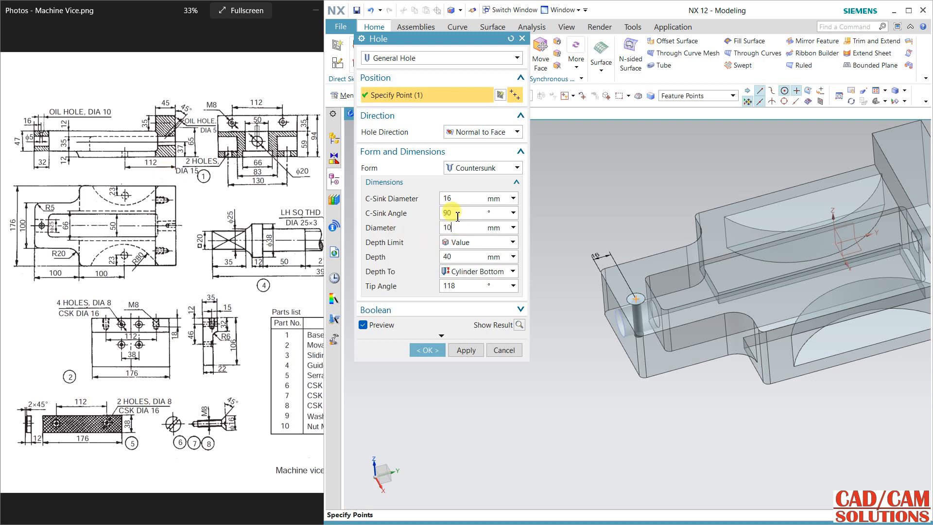
- Adjust the hole depth and create the countersunk oil hole with a 10 mm diameter, 16 mm countersink and 90° countersink angle
{"action": "left_click", "coordinate": [460, 199]}
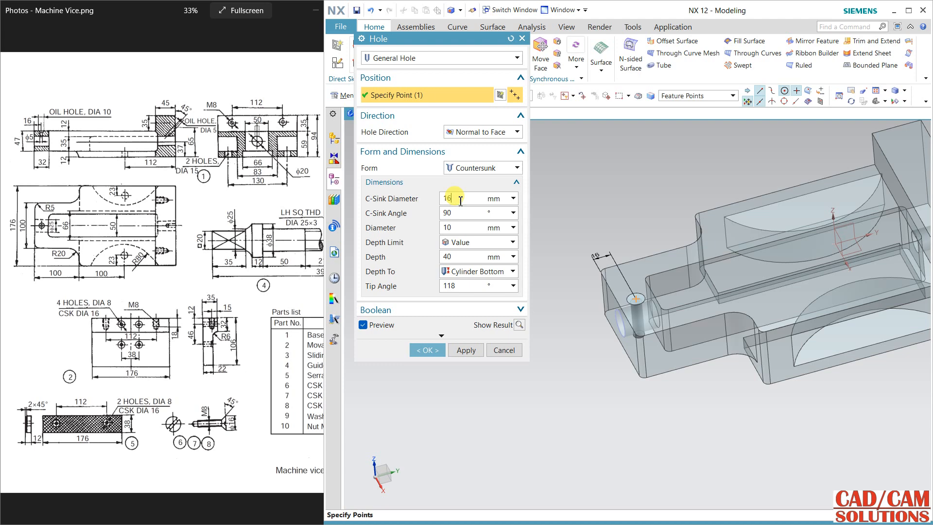
{"action": "middle_click_drag", "start_coordinate": [589, 341], "coordinate": [620, 327]}
{"action": "double_click", "coordinate": [462, 258]}
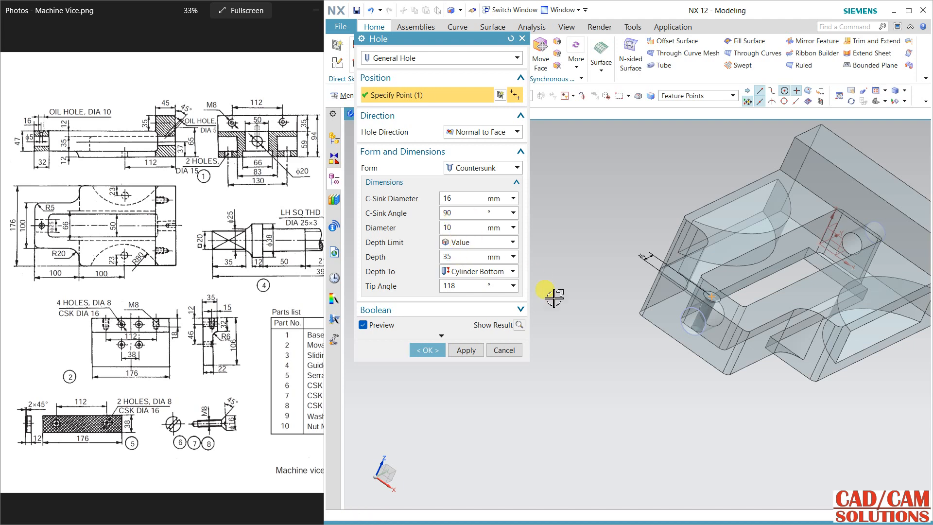
{"action": "mouse_move", "coordinate": [566, 311]}
{"action": "middle_mouse_down"}
{"action": "mouse_move", "coordinate": [564, 285]}
{"action": "mouse_move", "coordinate": [566, 296]}
{"action": "middle_mouse_up"}
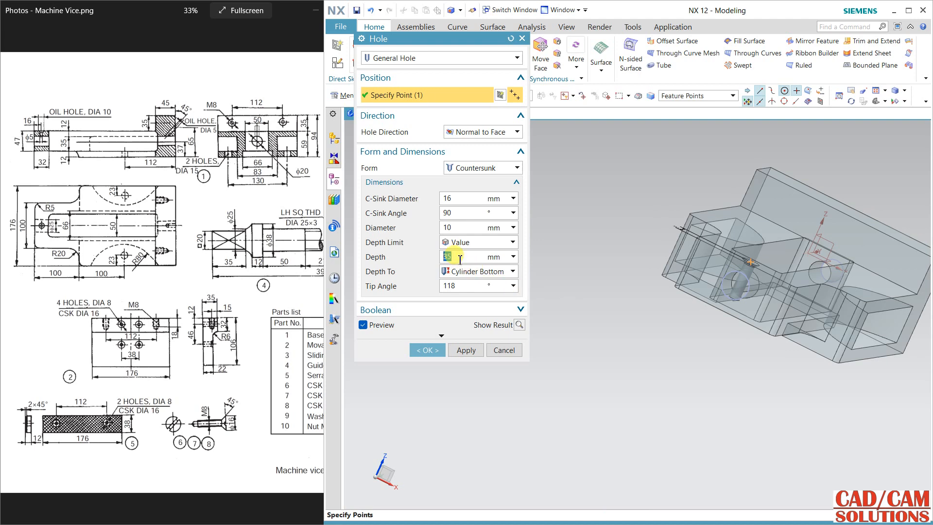
{"action": "left_click", "coordinate": [427, 350]}
- Create a sketch on the raised jaw's inner vertical face, specifying its horizontal reference direction
{"action": "mouse_move", "coordinate": [621, 320]}
{"action": "middle_mouse_down"}
{"action": "mouse_move", "coordinate": [563, 350]}
{"action": "mouse_move", "coordinate": [573, 375]}
{"action": "mouse_move", "coordinate": [567, 331]}
{"action": "mouse_move", "coordinate": [583, 329]}
{"action": "mouse_move", "coordinate": [417, 316]}
{"action": "mouse_move", "coordinate": [413, 299]}
{"action": "middle_mouse_up"}
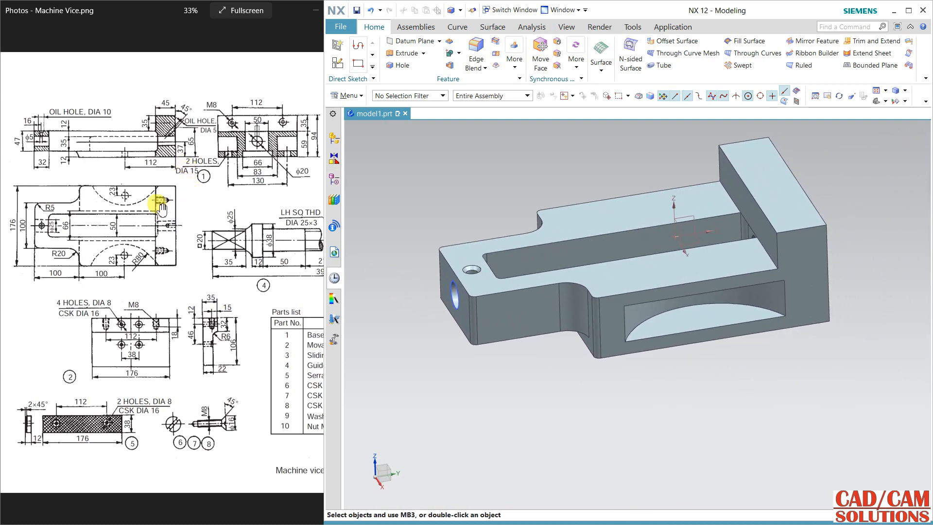
{"action": "middle_click_drag", "start_coordinate": [476, 373], "coordinate": [524, 351]}
{"action": "left_click", "coordinate": [339, 64]}
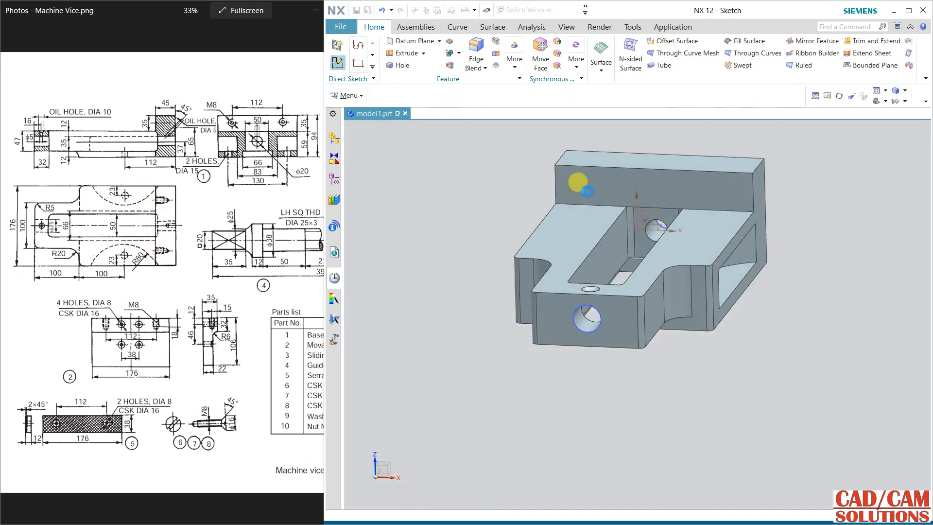
{"action": "left_click", "coordinate": [581, 181]}
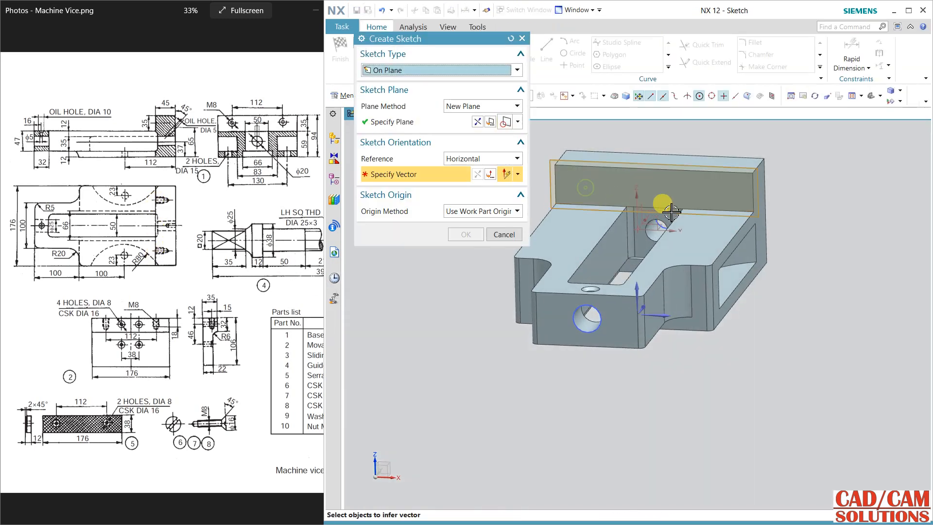
{"action": "left_click", "coordinate": [672, 314]}
{"action": "left_click", "coordinate": [474, 237]}
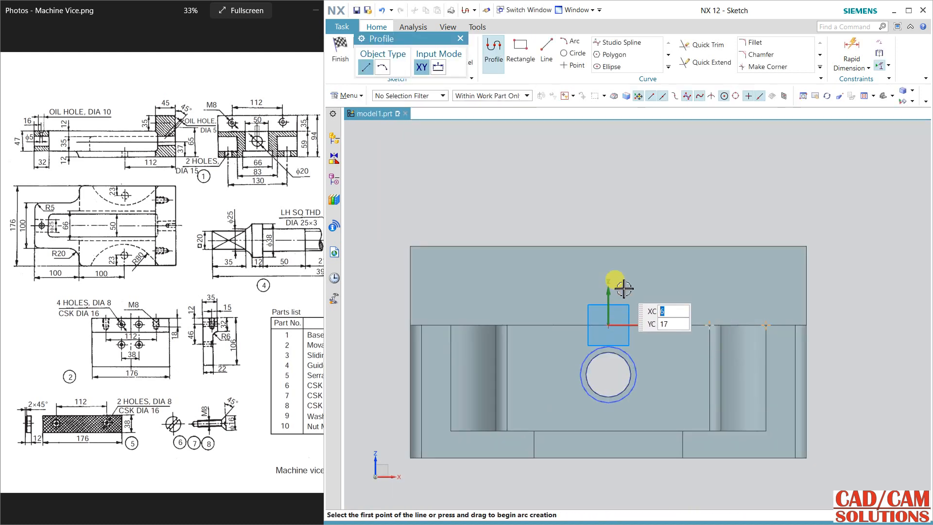
- Place a sketch point on the jaw face about 39 mm left of the vertical axis
{"action": "left_click", "coordinate": [519, 289]}
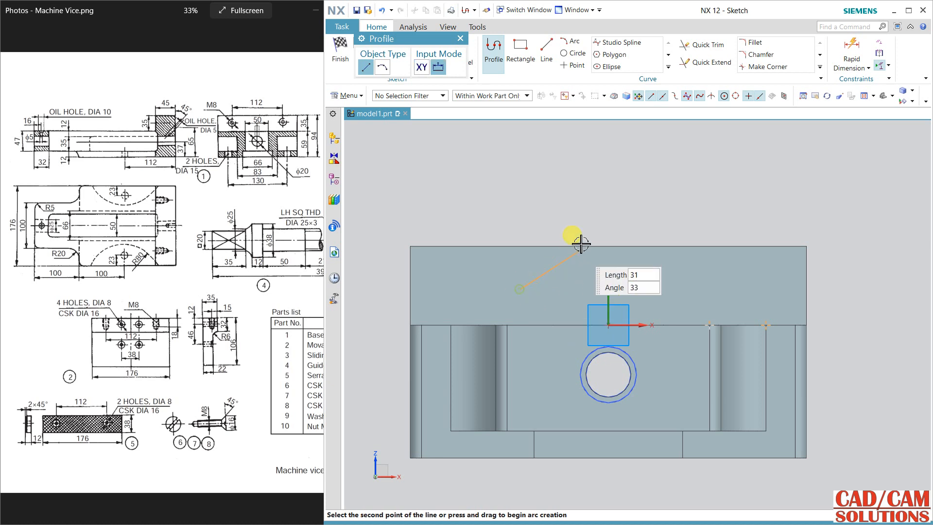
{"action": "left_click", "coordinate": [573, 65]}
{"action": "left_click", "coordinate": [520, 288]}
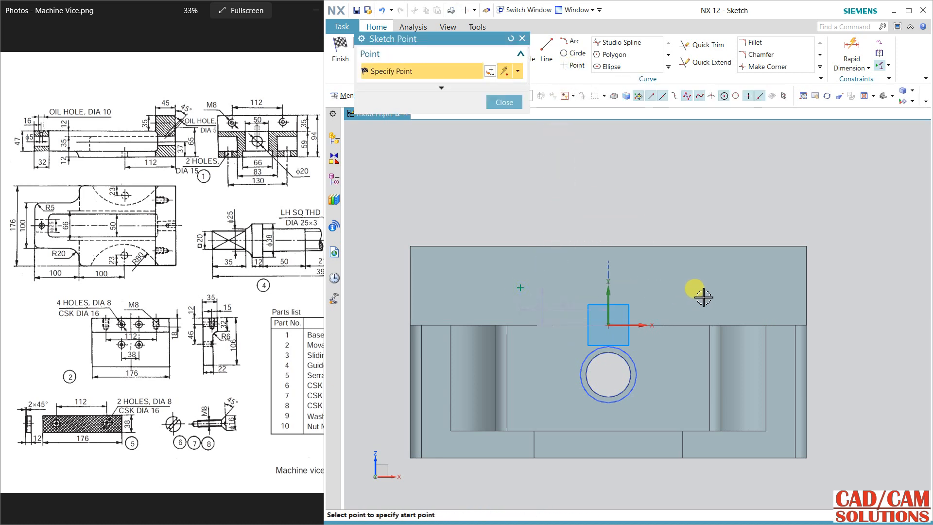
{"action": "left_click", "coordinate": [497, 102]}
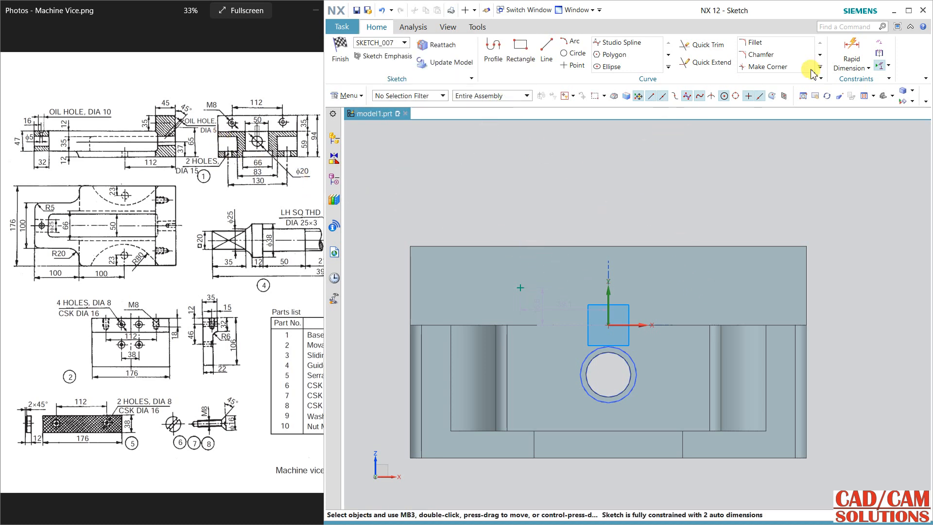
- Dimension the jaw point's horizontal distance from the vertical axis as 112/2 mm
{"action": "left_click", "coordinate": [848, 54]}
{"action": "left_click", "coordinate": [607, 285]}
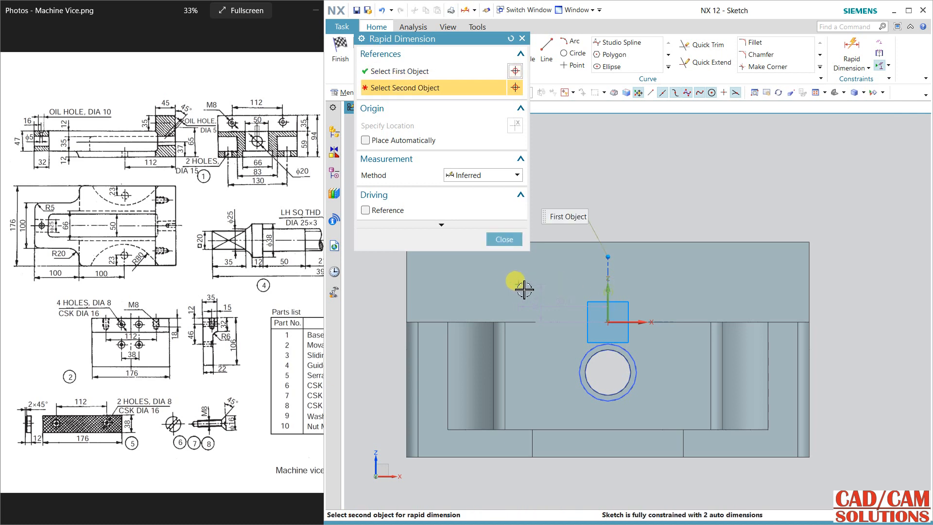
{"action": "left_click", "coordinate": [519, 286]}
{"action": "left_click", "coordinate": [615, 173]}
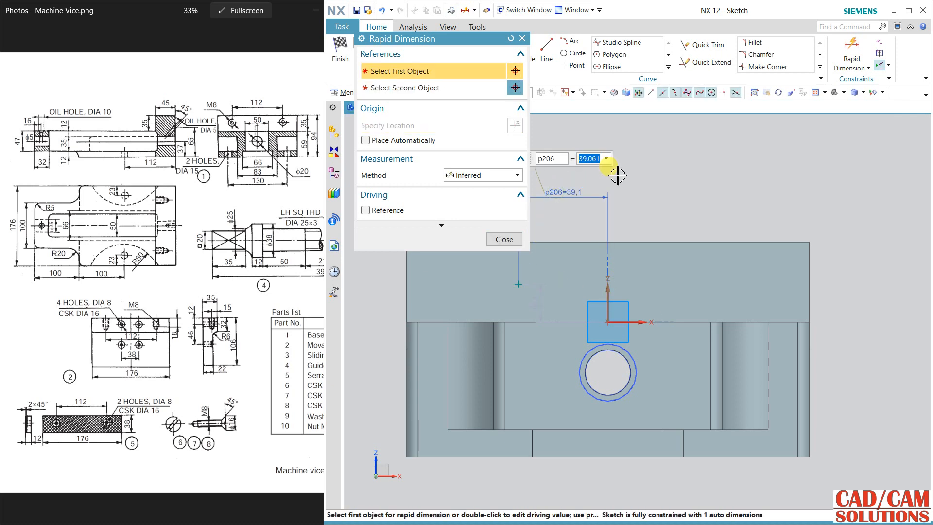
{"action": "type", "text": "112/2"}
{"action": "key", "text": "Return"}
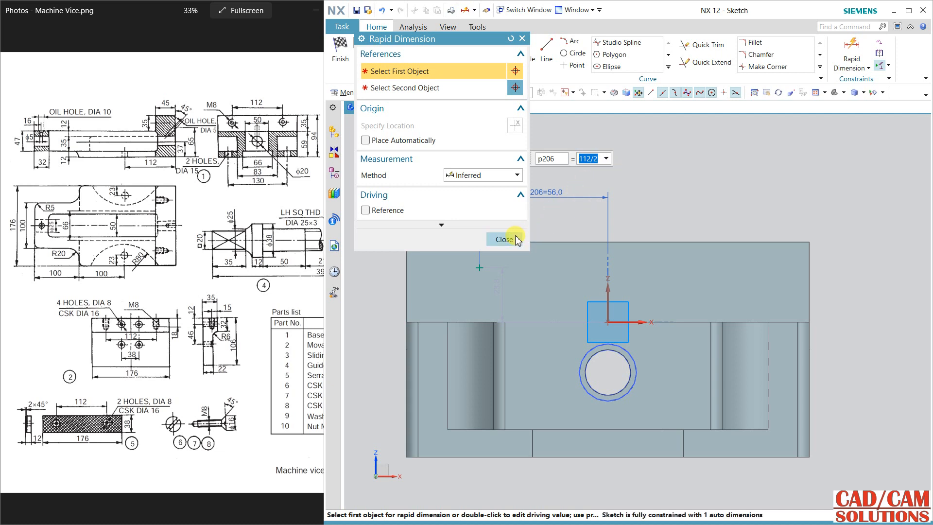
{"action": "left_click", "coordinate": [505, 239]}
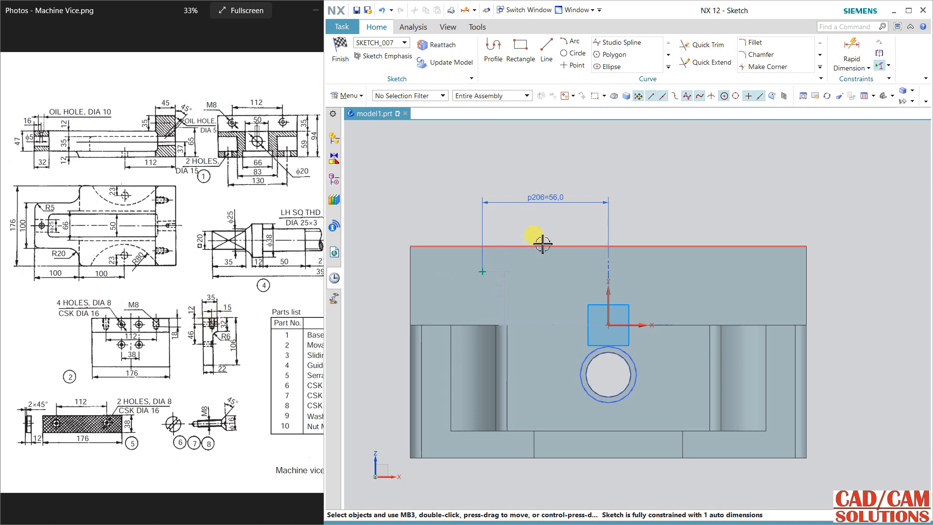
- Dimension the jaw point 15 mm below the jaw's top edge
{"action": "key", "text": "d"}
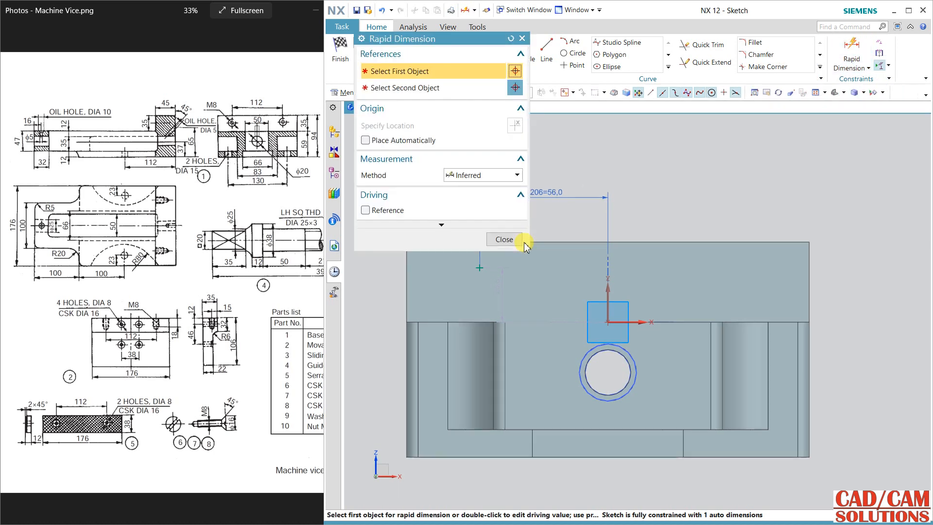
{"action": "left_click", "coordinate": [609, 241]}
{"action": "left_click", "coordinate": [480, 269]}
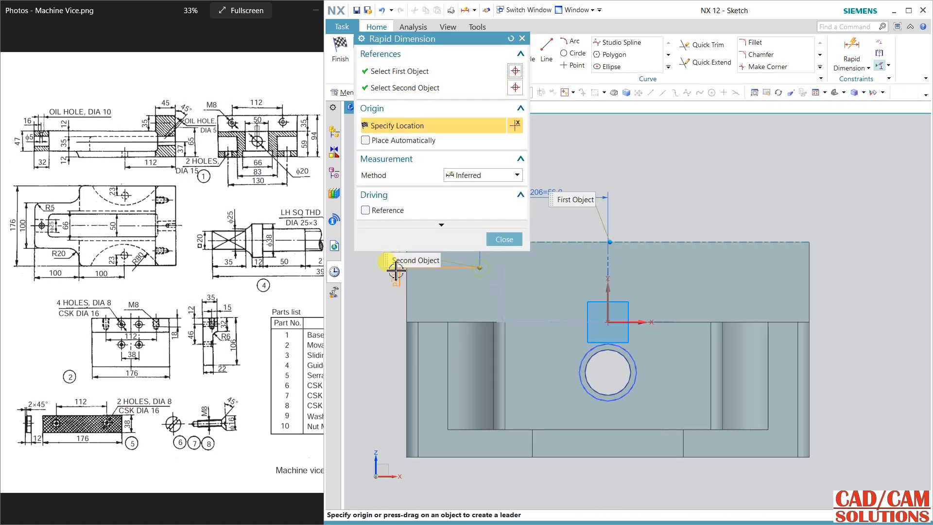
{"action": "left_click", "coordinate": [367, 305]}
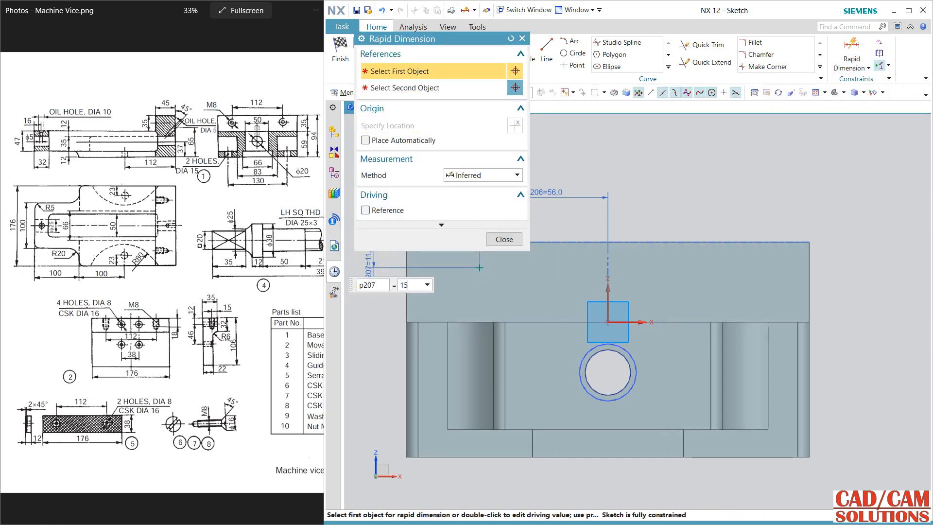
{"action": "key", "text": "Return"}
{"action": "left_click", "coordinate": [508, 241]}
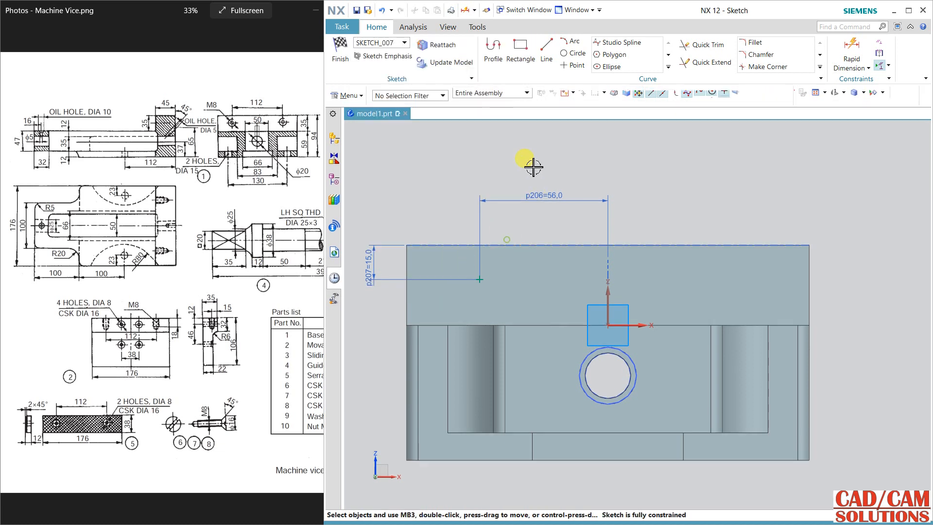
- Mirror the dimensioned jaw point about the sketch's vertical axis and finish the sketch
{"action": "left_click", "coordinate": [669, 67]}
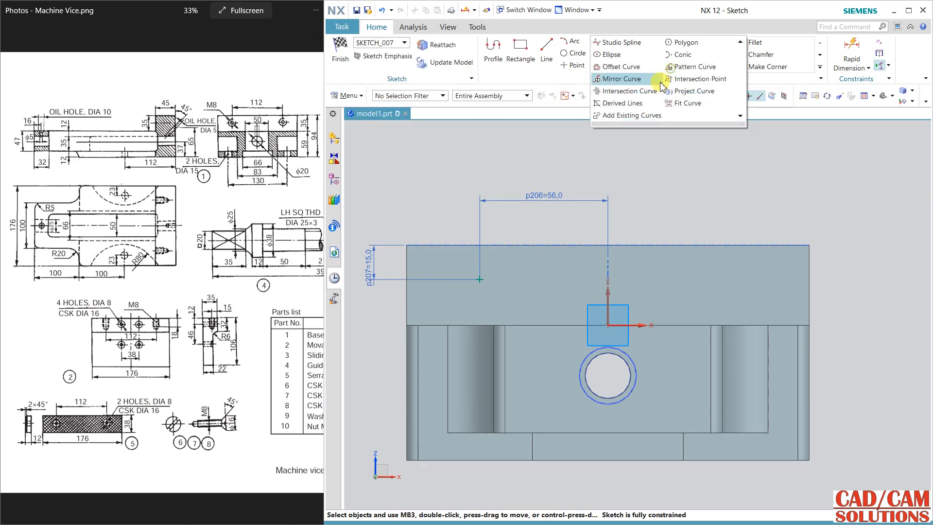
{"action": "left_click", "coordinate": [627, 79]}
{"action": "left_click", "coordinate": [479, 279]}
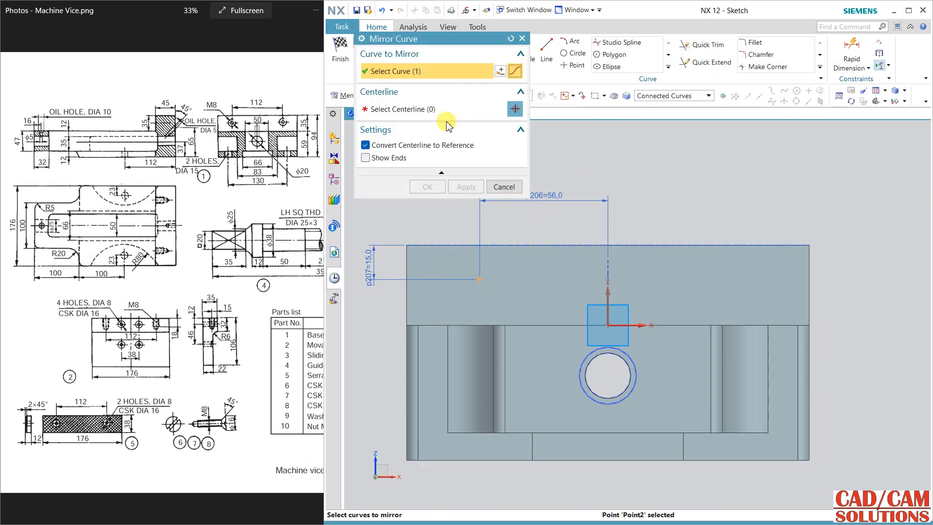
{"action": "left_click", "coordinate": [432, 109]}
{"action": "left_click", "coordinate": [607, 296]}
{"action": "left_click", "coordinate": [428, 186]}
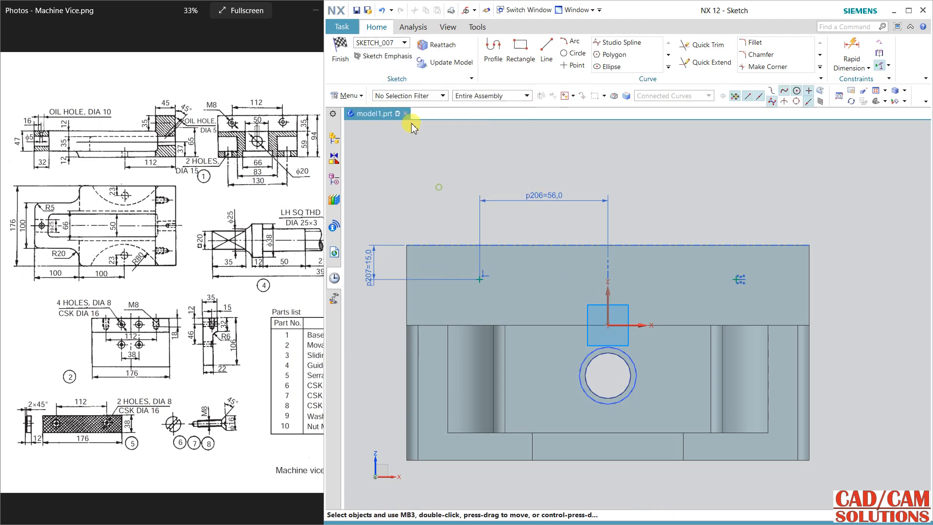
{"action": "left_click", "coordinate": [340, 49]}
- Set up a threaded hole of size M8 x 1.25 with a custom thread depth of 18 mm
{"action": "mouse_move", "coordinate": [737, 402]}
{"action": "middle_mouse_down"}
{"action": "mouse_move", "coordinate": [720, 377]}
{"action": "mouse_move", "coordinate": [662, 450]}
{"action": "mouse_move", "coordinate": [656, 444]}
{"action": "middle_mouse_up"}
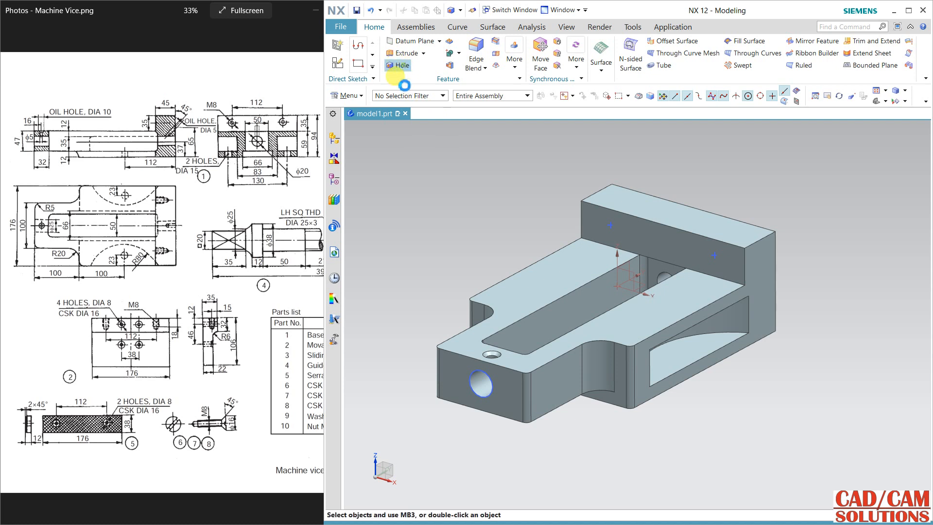
{"action": "left_click", "coordinate": [398, 65]}
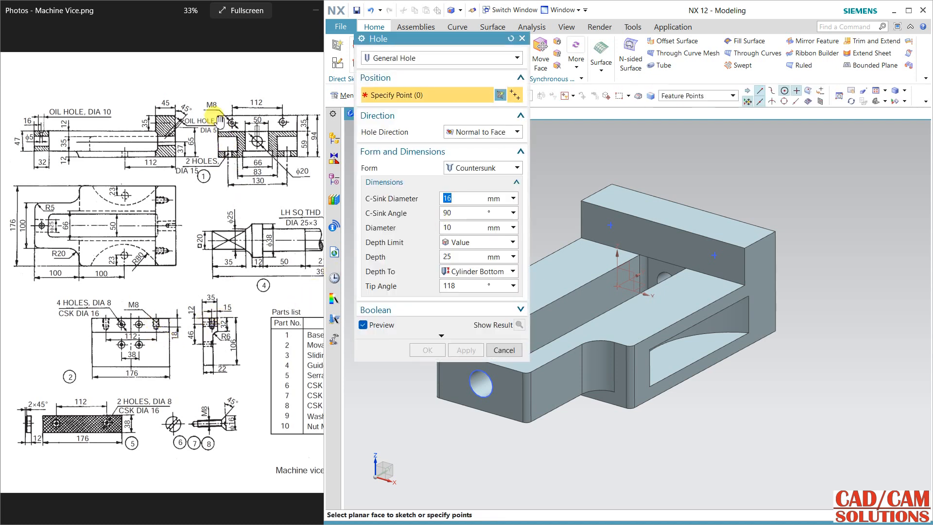
{"action": "left_click", "coordinate": [421, 59]}
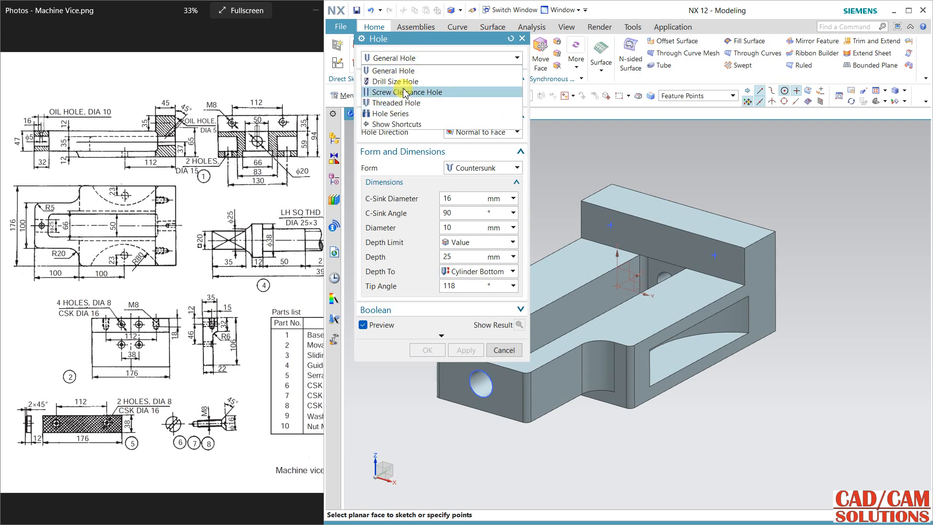
{"action": "left_click", "coordinate": [404, 95]}
{"action": "left_click", "coordinate": [407, 58]}
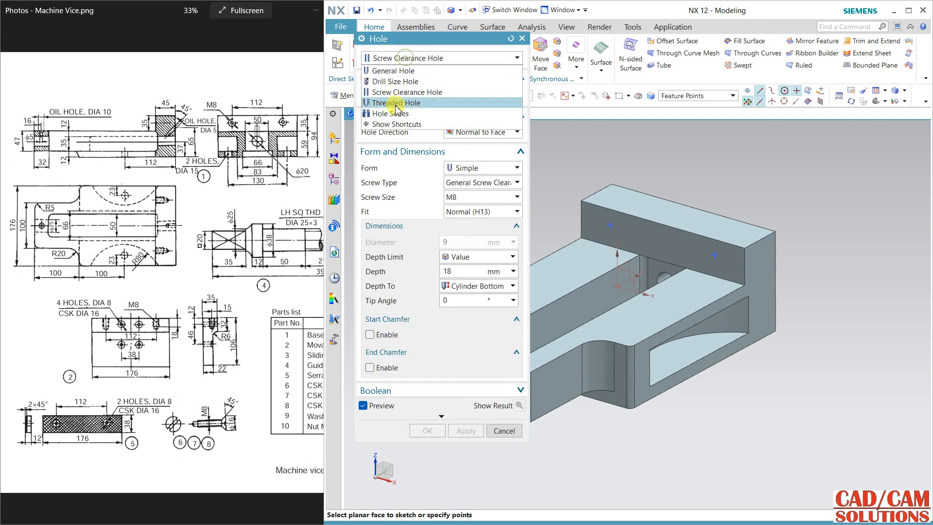
{"action": "left_click", "coordinate": [397, 108]}
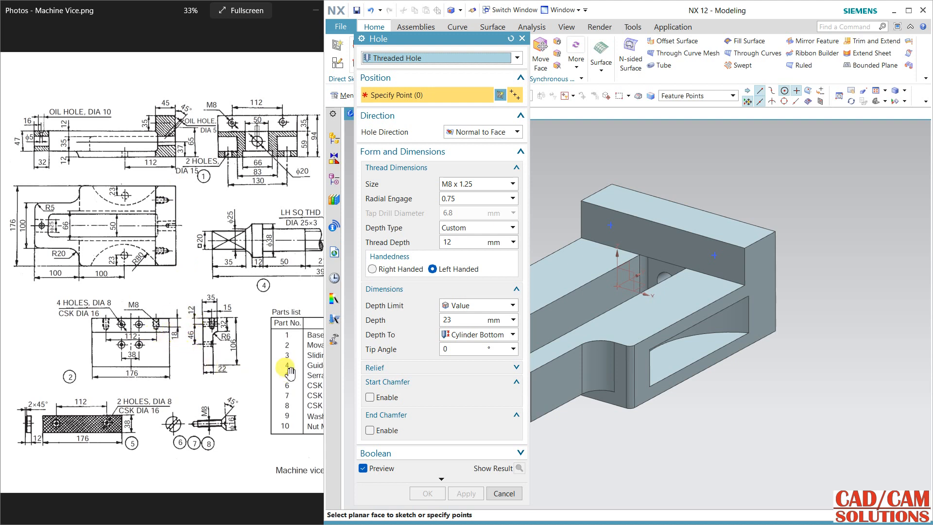
{"action": "double_click", "coordinate": [464, 246]}
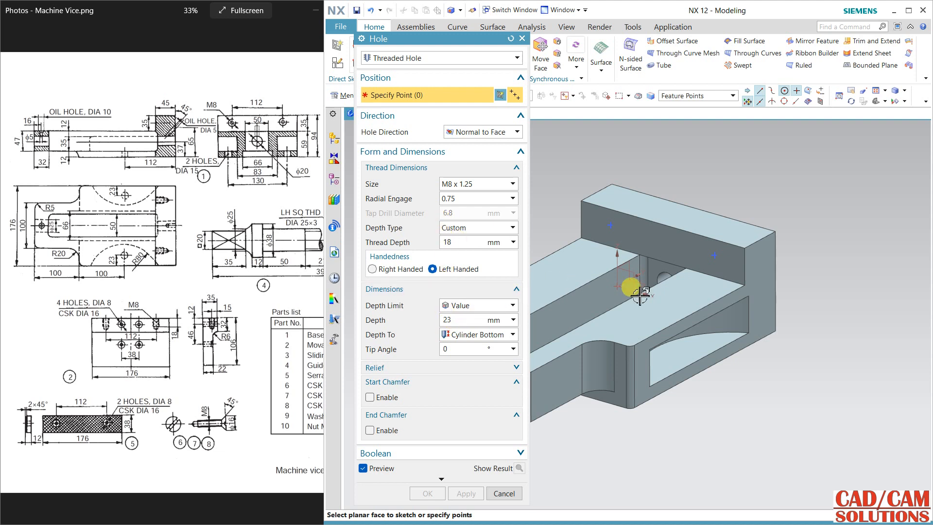
- Create the threaded holes, 23 mm deep, at both sketch points on the jaw's inner face
{"action": "left_click", "coordinate": [712, 257]}
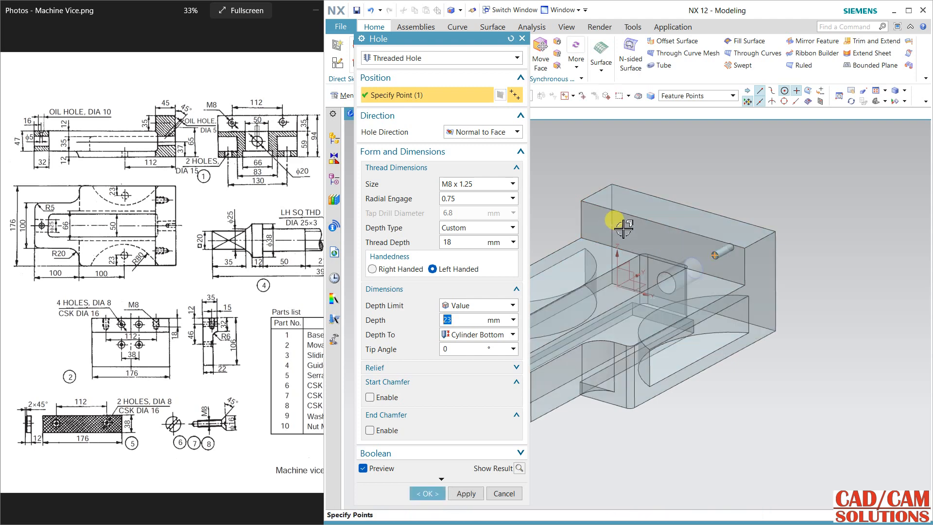
{"action": "left_click", "coordinate": [611, 226]}
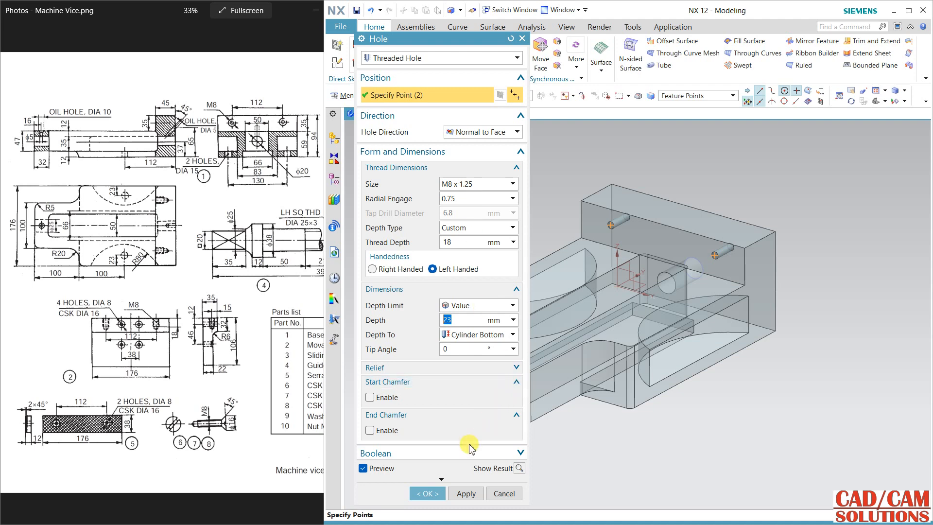
{"action": "left_click", "coordinate": [438, 489]}
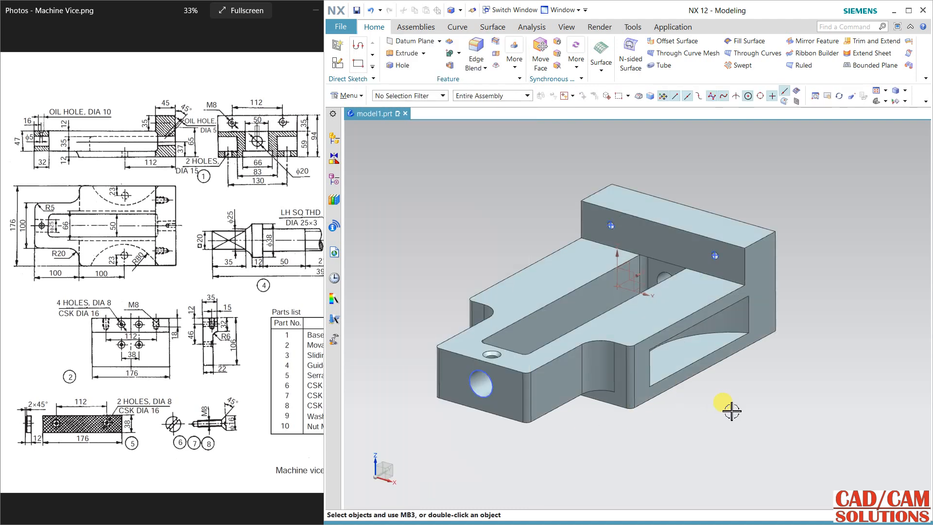
- Start a hole on the R80 recess's floor face, sketching its centre point about 25.5 mm from the block's outer side edge
{"action": "mouse_move", "coordinate": [732, 411]}
{"action": "middle_mouse_down"}
{"action": "mouse_move", "coordinate": [752, 392]}
{"action": "mouse_move", "coordinate": [723, 381]}
{"action": "mouse_move", "coordinate": [657, 384]}
{"action": "mouse_move", "coordinate": [712, 389]}
{"action": "mouse_move", "coordinate": [713, 405]}
{"action": "middle_mouse_up"}
{"action": "middle_click_drag", "start_coordinate": [754, 398], "coordinate": [752, 397], "text": "shift"}
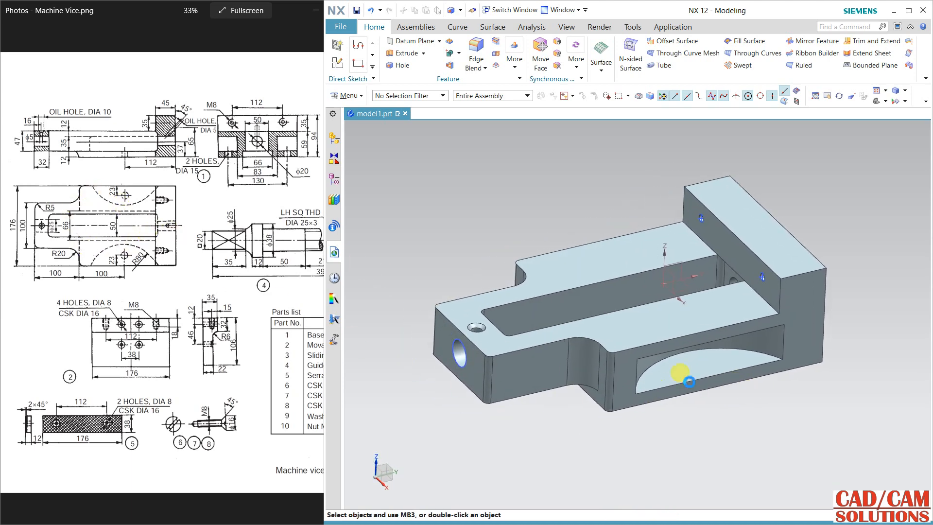
{"action": "left_click", "coordinate": [336, 63]}
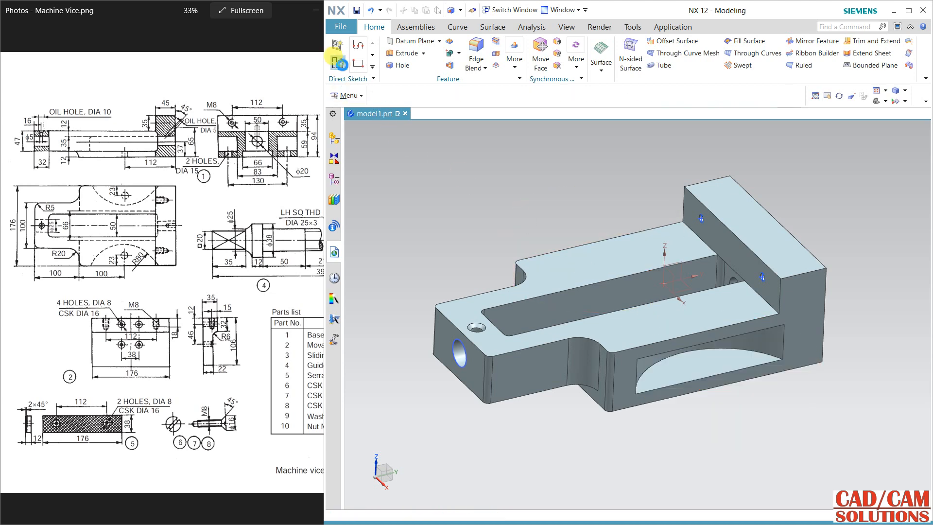
{"action": "left_click", "coordinate": [522, 38]}
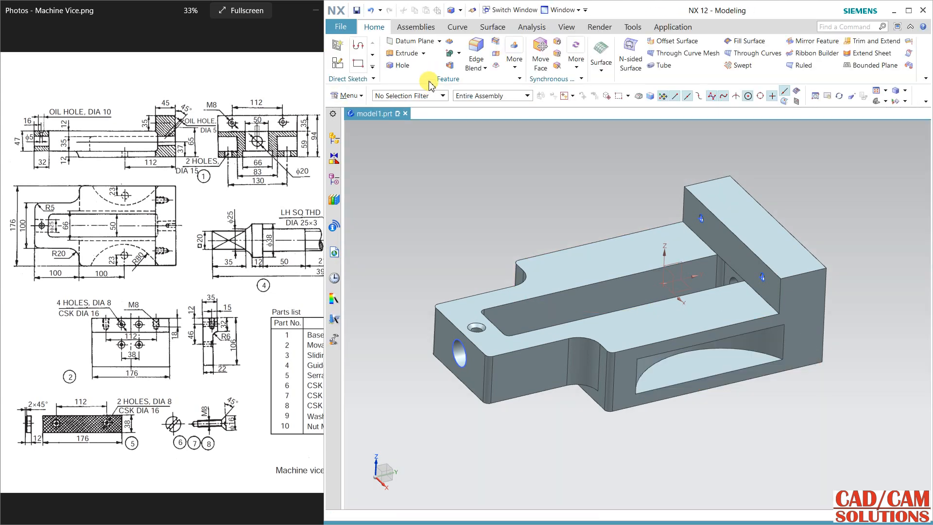
{"action": "left_click", "coordinate": [400, 68]}
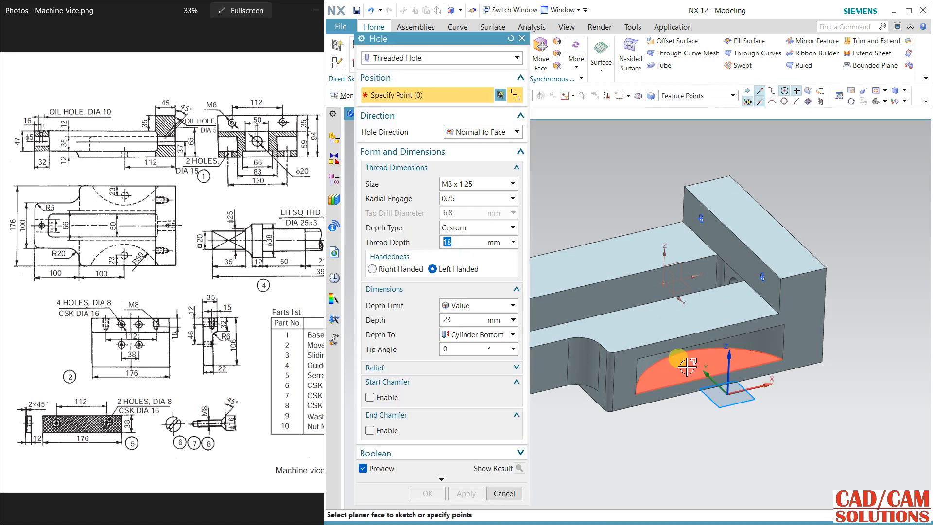
{"action": "left_click", "coordinate": [687, 367]}
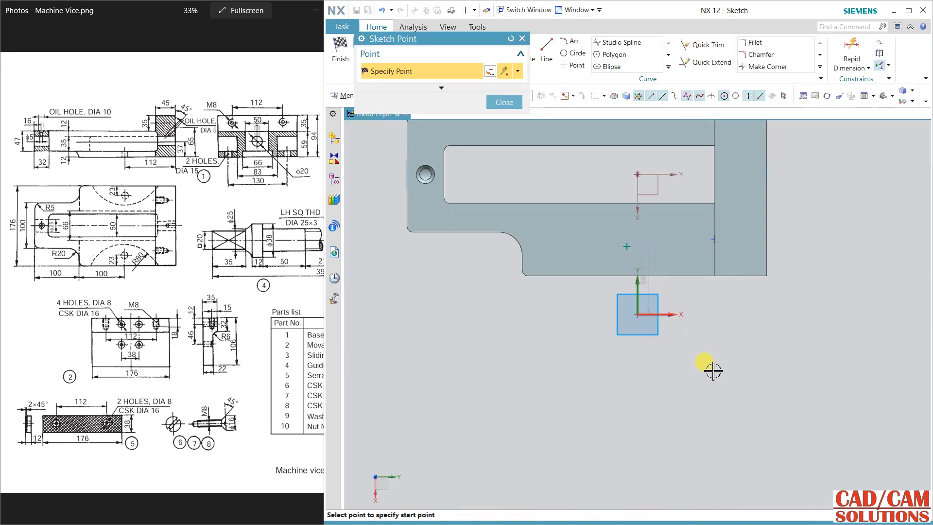
{"action": "middle_click", "coordinate": [713, 371]}
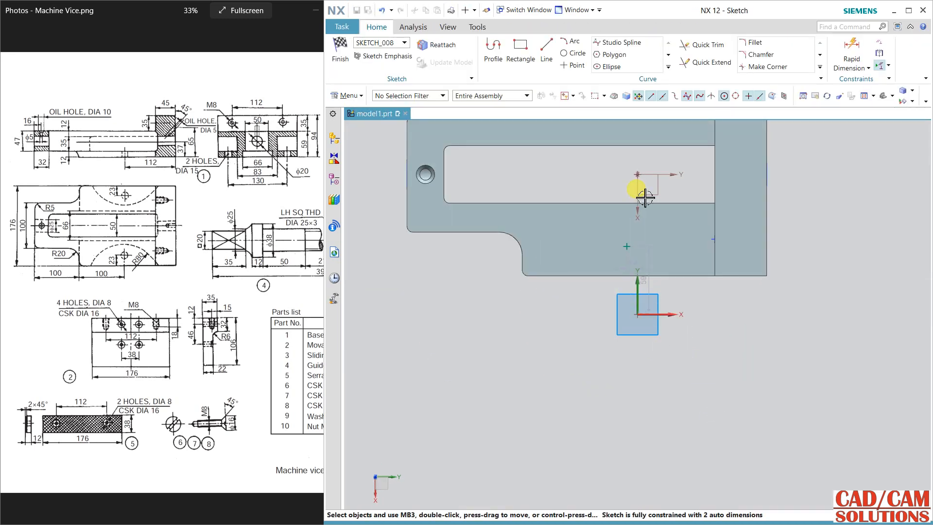
- Dimension the recess hole point 100 mm lengthwise from the wide section's front edge
{"action": "left_click", "coordinate": [851, 49]}
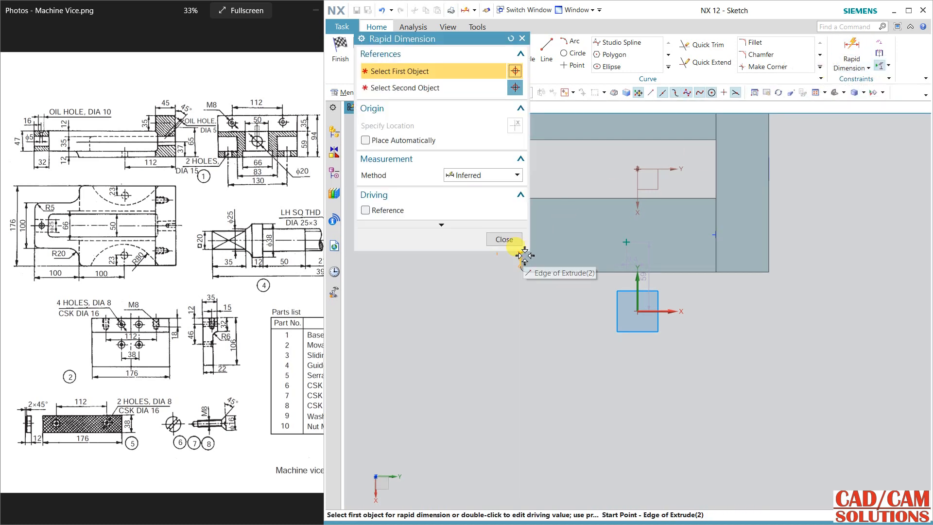
{"action": "left_click", "coordinate": [526, 254]}
{"action": "left_click", "coordinate": [626, 244]}
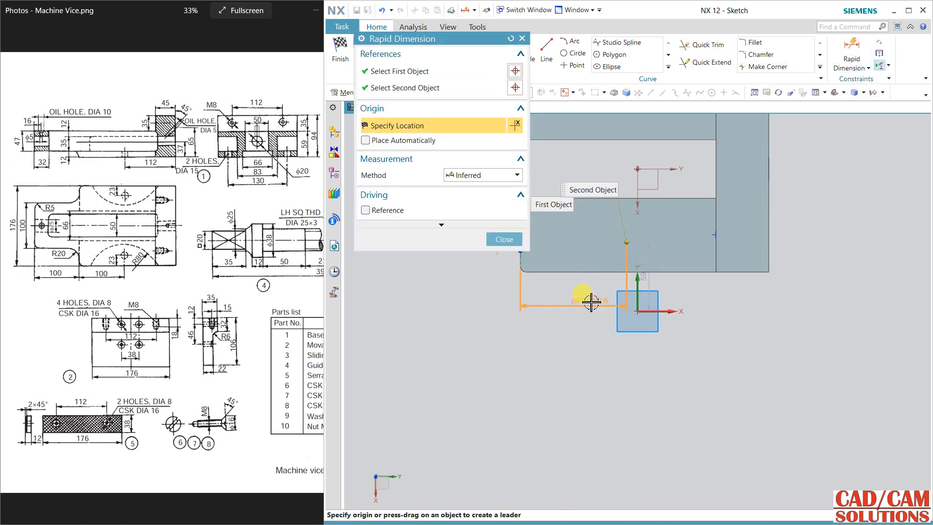
{"action": "left_click", "coordinate": [590, 301]}
{"action": "type", "text": "100"}
{"action": "key", "text": "Return"}
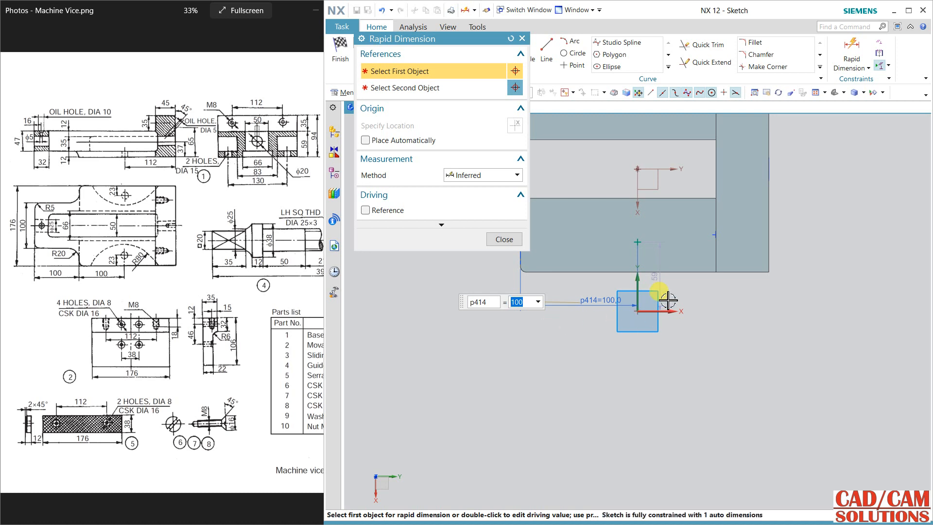
{"action": "left_click", "coordinate": [640, 243]}
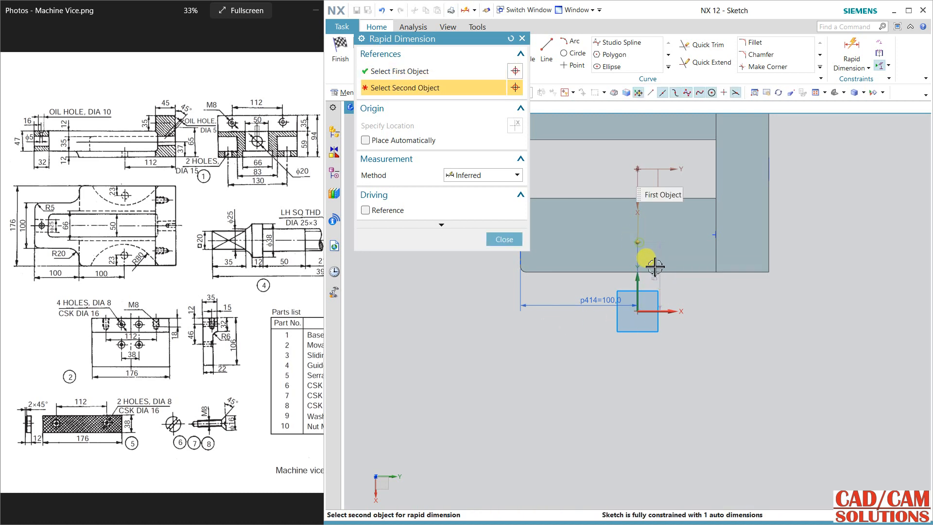
{"action": "left_click", "coordinate": [637, 260]}
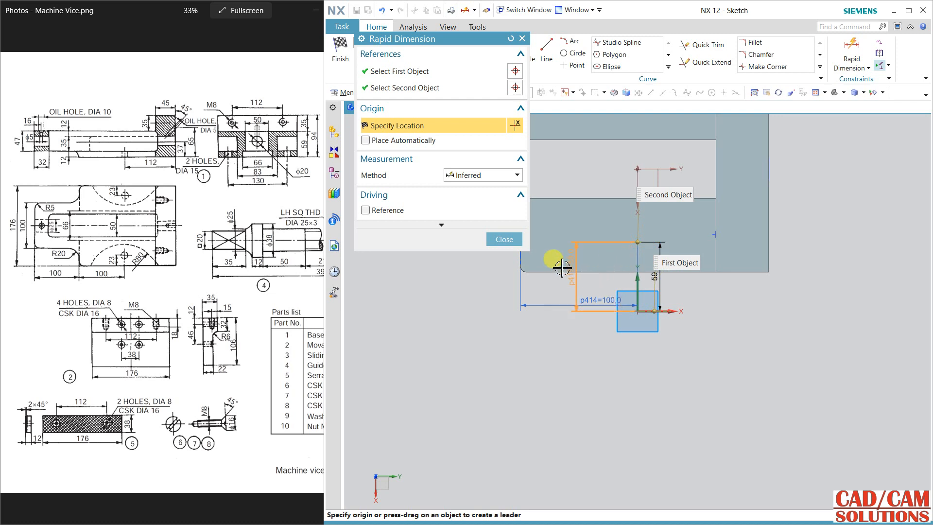
{"action": "left_click", "coordinate": [462, 89]}
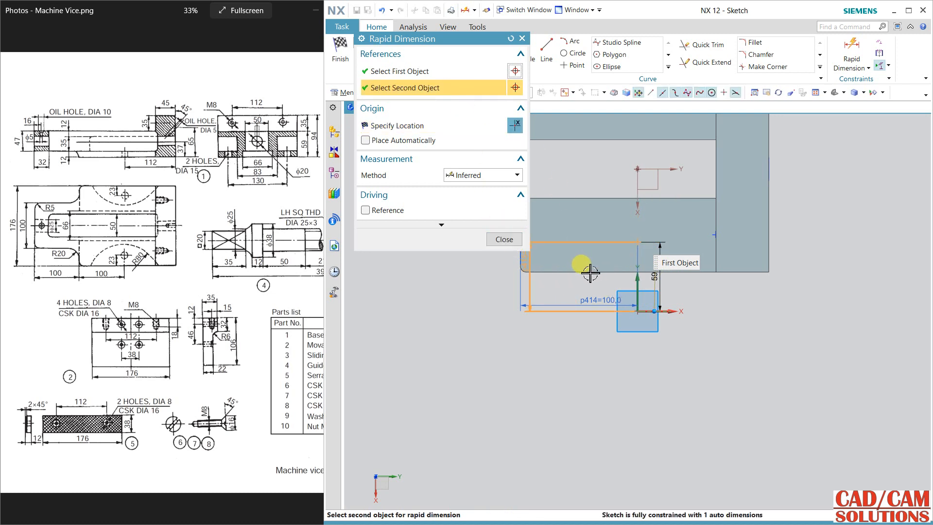
{"action": "left_click", "coordinate": [503, 240]}
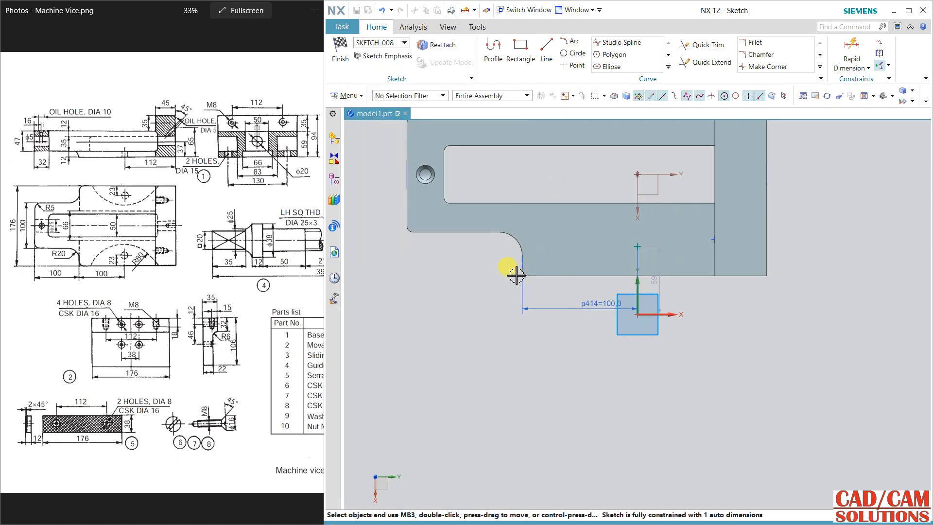
- Dimension the recess hole point 23 mm from the block's outer side edge and finish the sketch
{"action": "left_click", "coordinate": [852, 54]}
{"action": "left_click", "coordinate": [635, 244]}
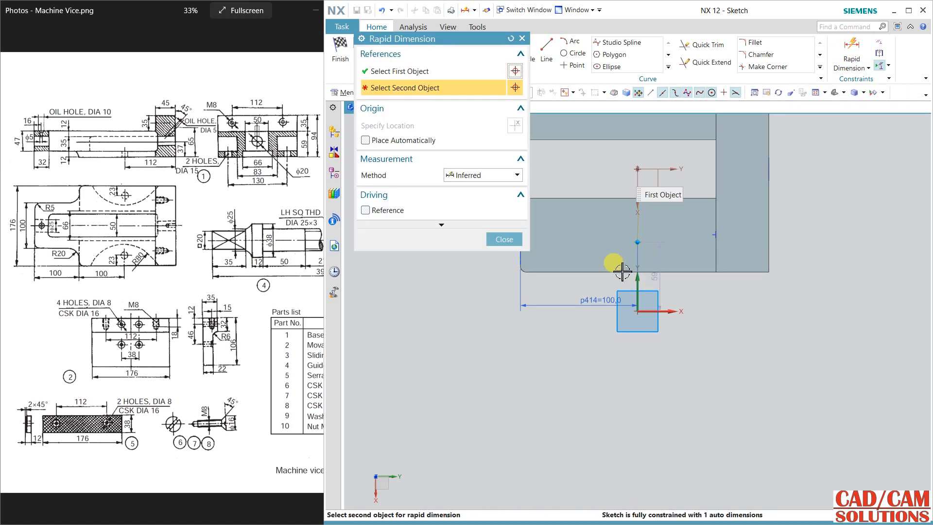
{"action": "left_click", "coordinate": [677, 271]}
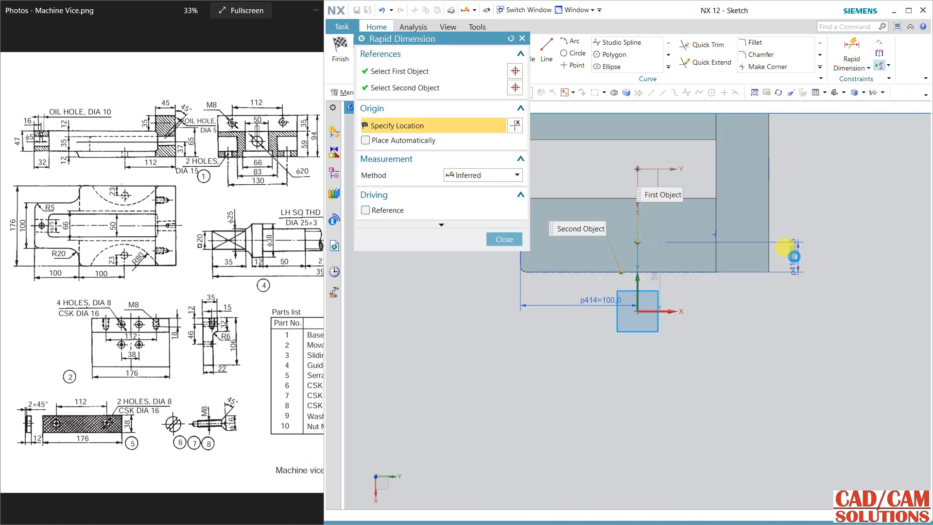
{"action": "left_click", "coordinate": [797, 252]}
{"action": "type", "text": "3"}
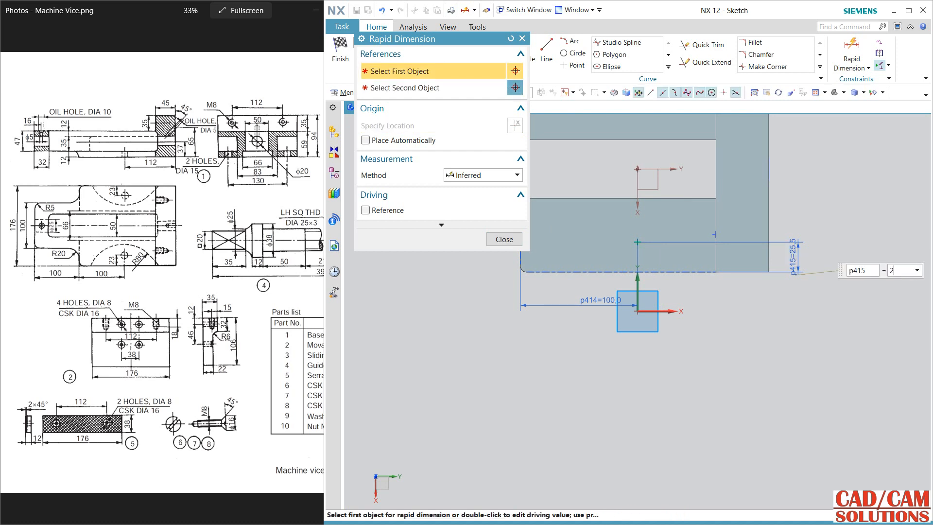
{"action": "type", "text": "3"}
{"action": "key", "text": "Return"}
{"action": "left_click", "coordinate": [505, 239]}
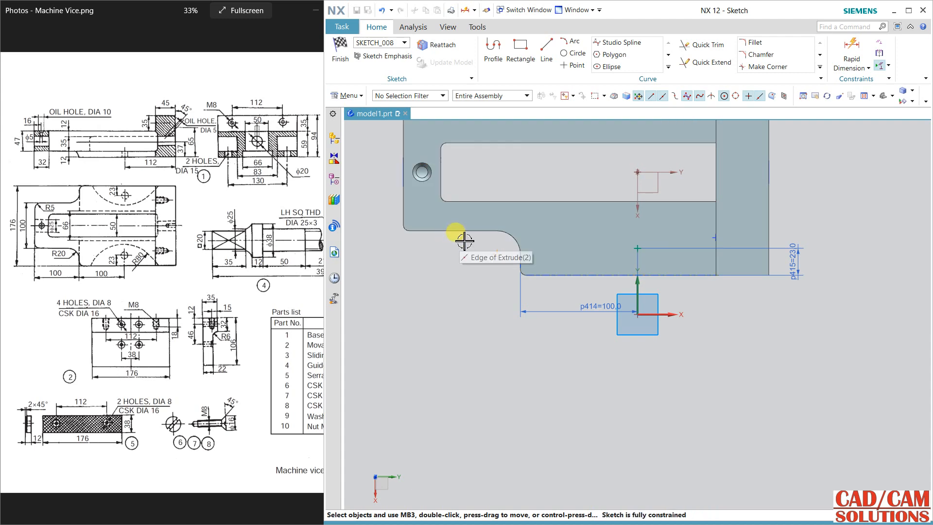
{"action": "key", "text": "ctrl+q"}
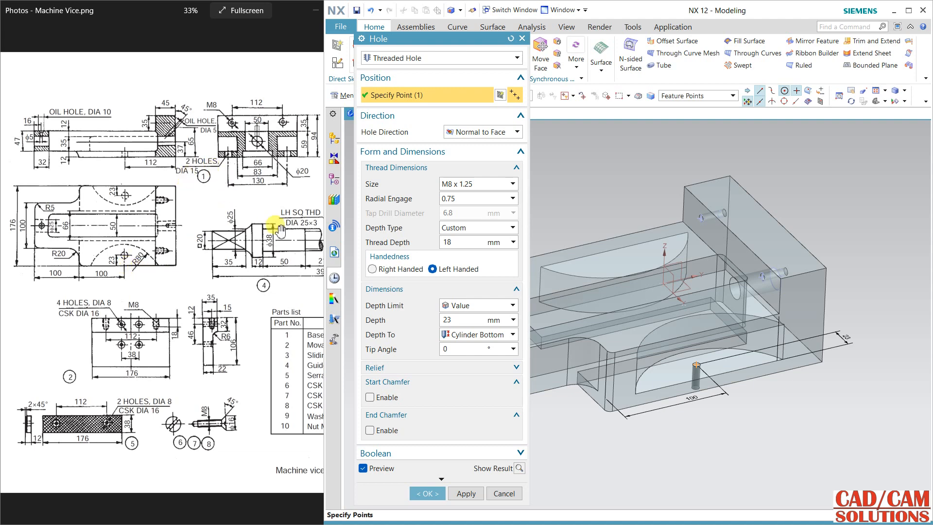
- Create a simple general hole of 15 mm diameter and 33 mm depth at the recess floor point
{"action": "left_click", "coordinate": [408, 58]}
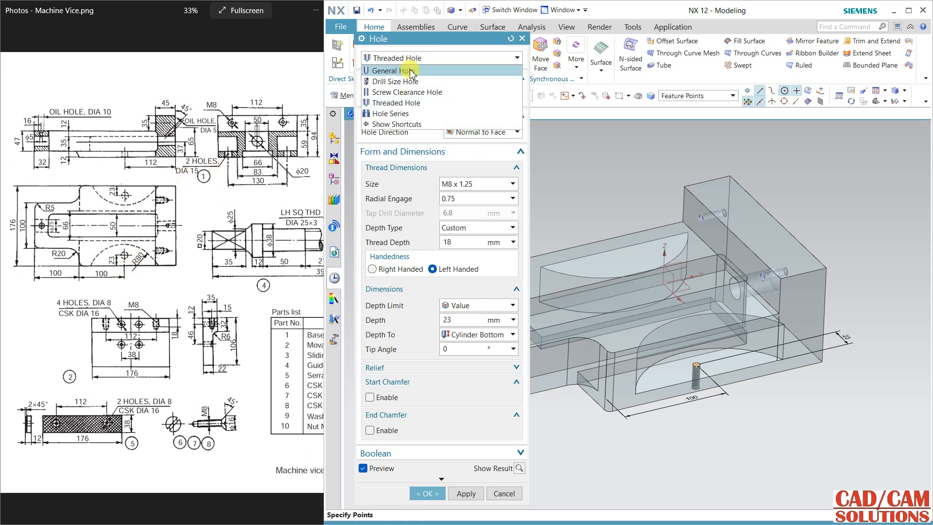
{"action": "left_click", "coordinate": [410, 68]}
{"action": "left_click", "coordinate": [516, 168]}
{"action": "left_click", "coordinate": [473, 179]}
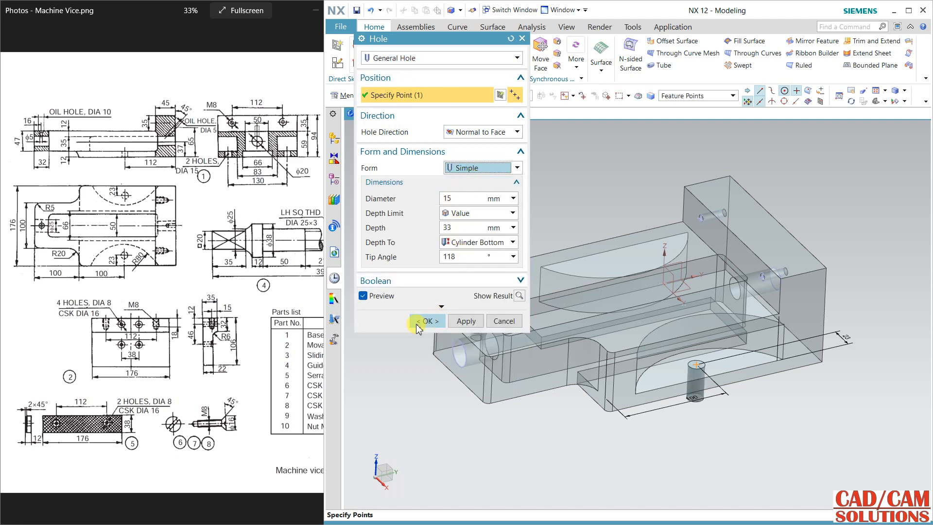
{"action": "left_click", "coordinate": [421, 321]}
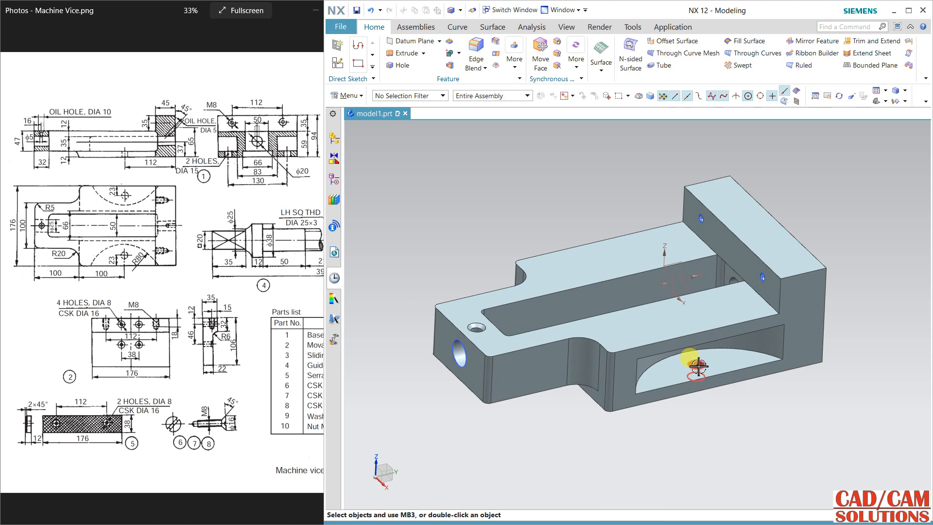
- Mirror the 15 mm hole in the recess floor about the YZ plane to the base's other side
{"action": "left_click", "coordinate": [812, 41]}
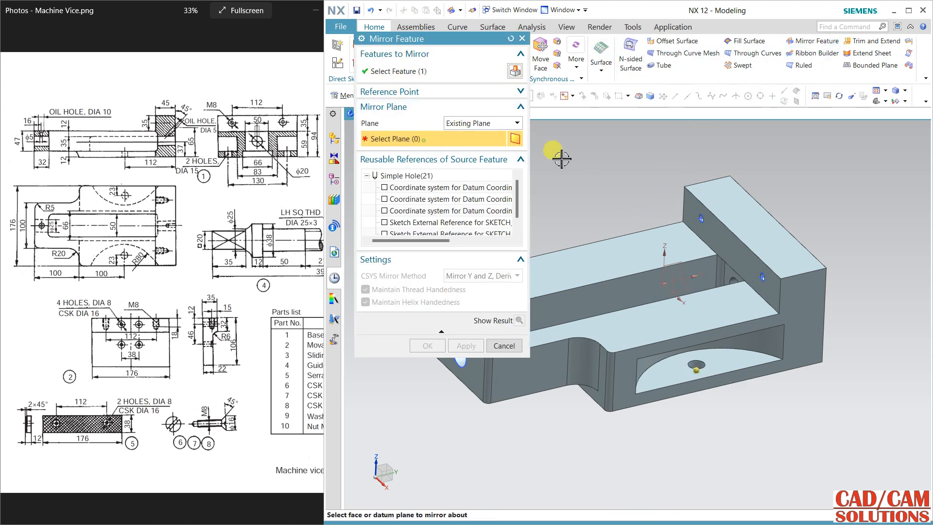
{"action": "left_click", "coordinate": [669, 260]}
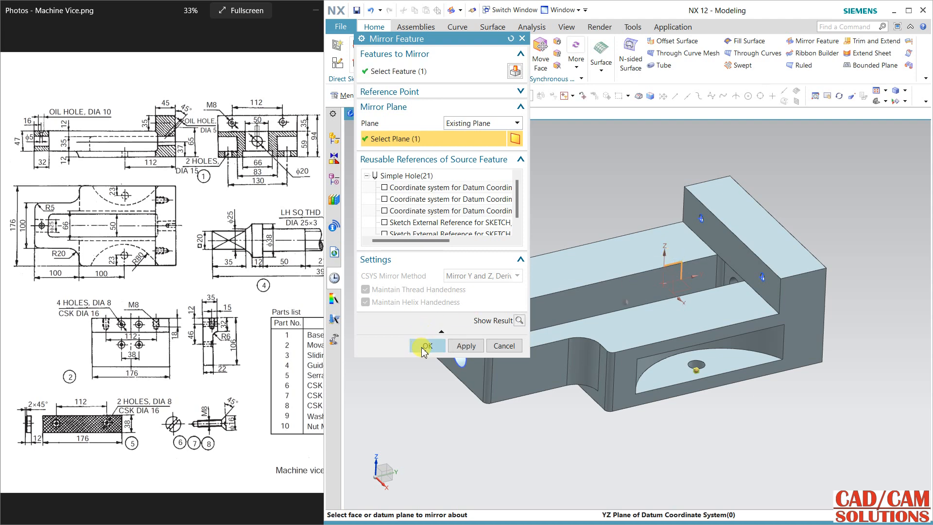
{"action": "left_click", "coordinate": [426, 346]}
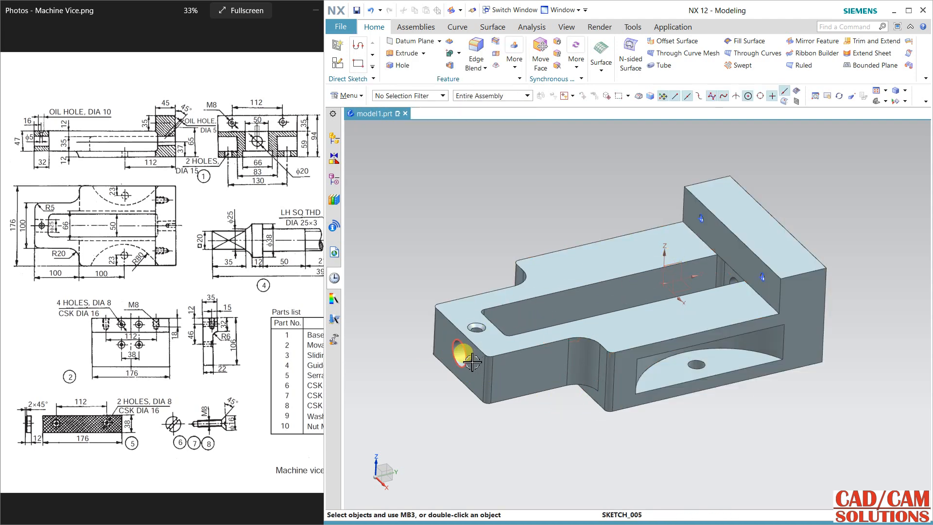
{"action": "left_click", "coordinate": [472, 362]}
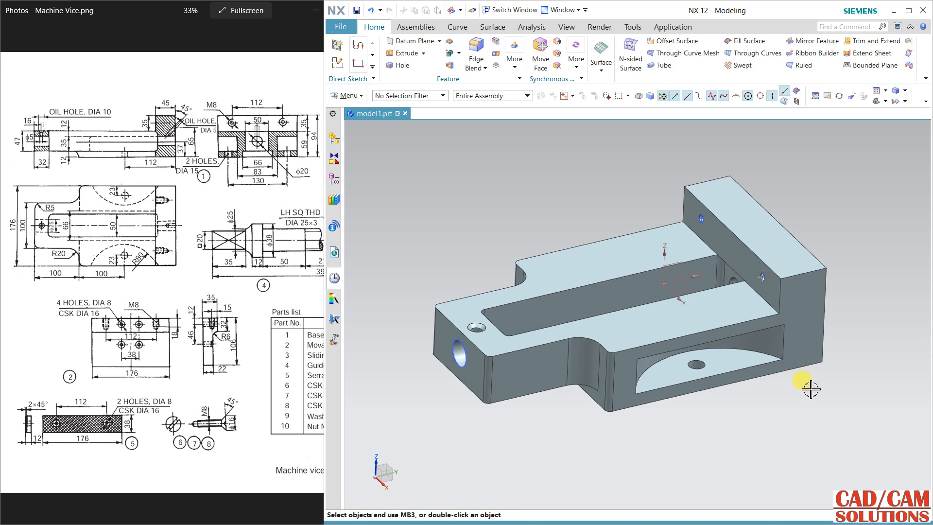
{"action": "mouse_move", "coordinate": [777, 390]}
{"action": "middle_mouse_down"}
{"action": "mouse_move", "coordinate": [770, 422]}
{"action": "mouse_move", "coordinate": [750, 291]}
{"action": "mouse_move", "coordinate": [760, 213]}
{"action": "mouse_move", "coordinate": [754, 350]}
{"action": "mouse_move", "coordinate": [771, 385]}
{"action": "middle_mouse_up"}
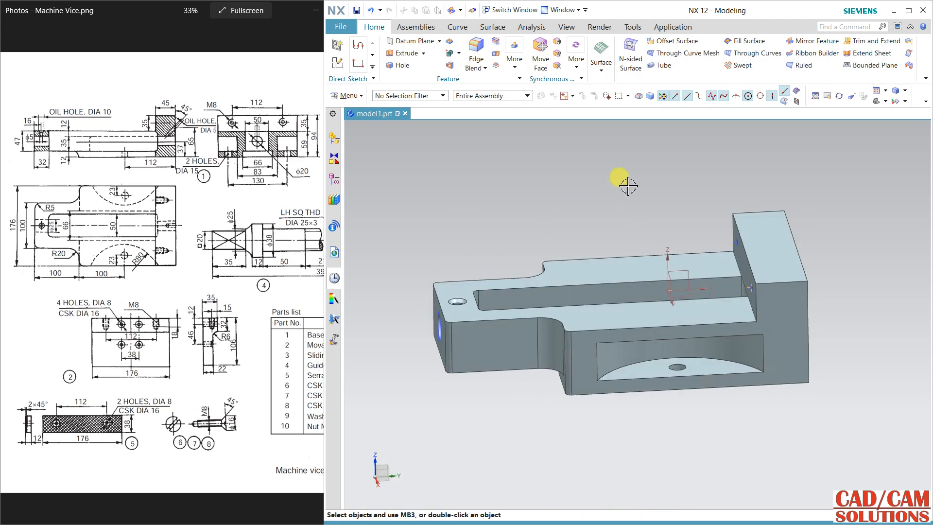
- Section the base crosswise on the Y plane at 0 offset and compare the recesses and mounting holes with the drawing
{"action": "left_click", "coordinate": [564, 27]}
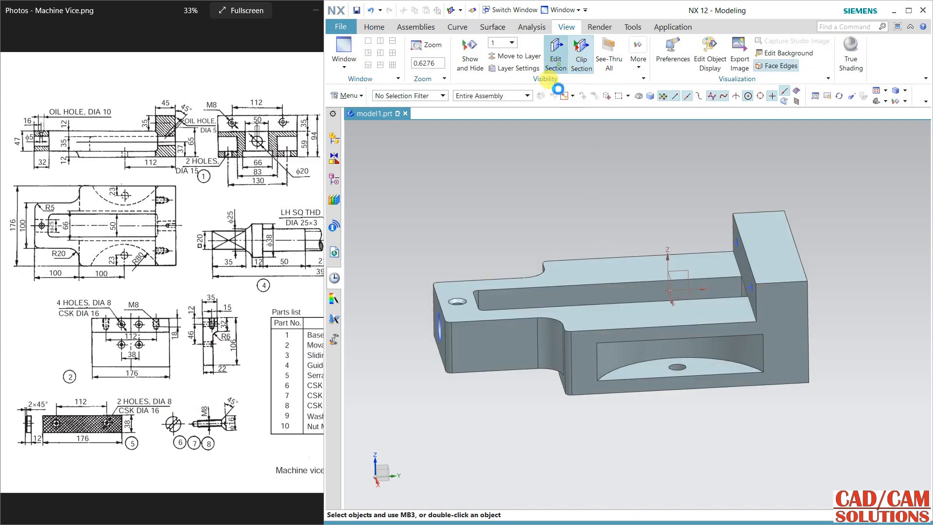
{"action": "left_click", "coordinate": [555, 53]}
{"action": "middle_click_drag", "start_coordinate": [594, 233], "coordinate": [662, 200]}
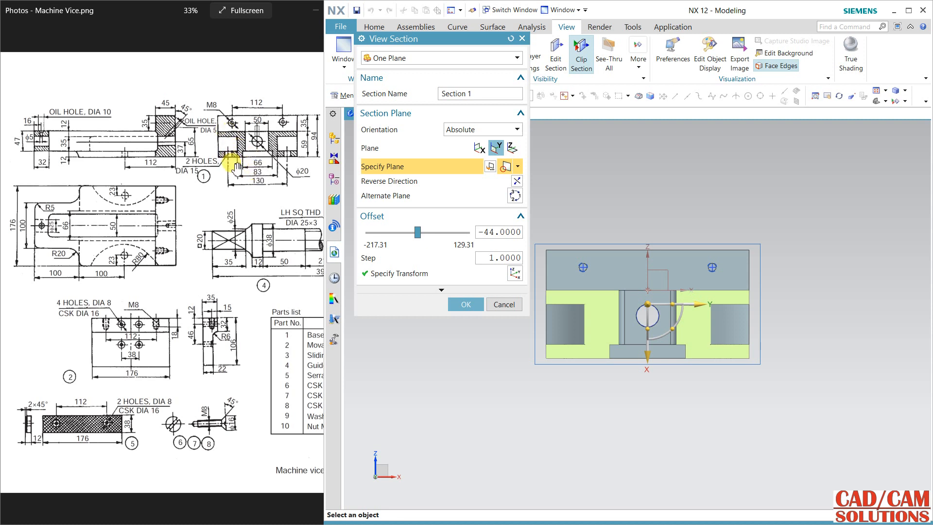
{"action": "mouse_move", "coordinate": [611, 217]}
{"action": "middle_mouse_down"}
{"action": "mouse_move", "coordinate": [633, 234]}
{"action": "mouse_move", "coordinate": [614, 223]}
{"action": "mouse_move", "coordinate": [598, 234]}
{"action": "mouse_move", "coordinate": [598, 311]}
{"action": "middle_mouse_up"}
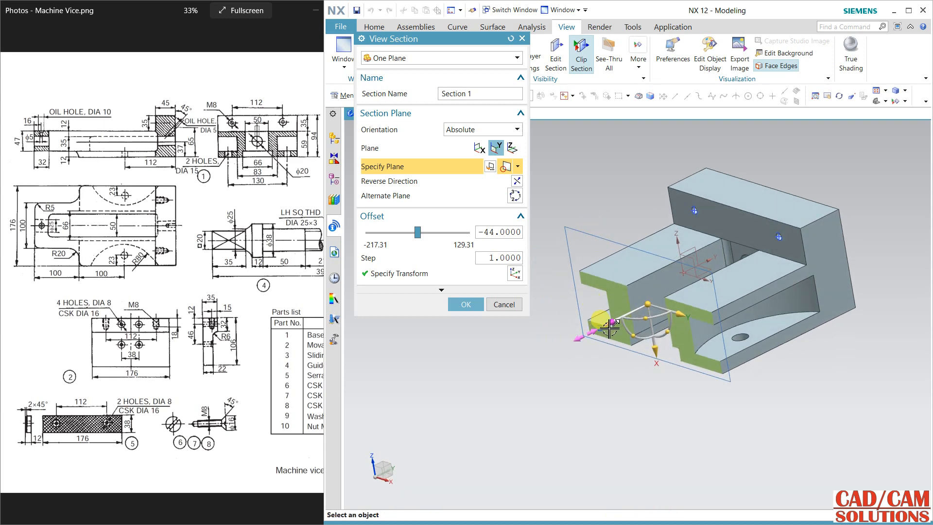
{"action": "left_click_drag", "start_coordinate": [609, 328], "coordinate": [656, 309]}
{"action": "key", "text": "F8"}
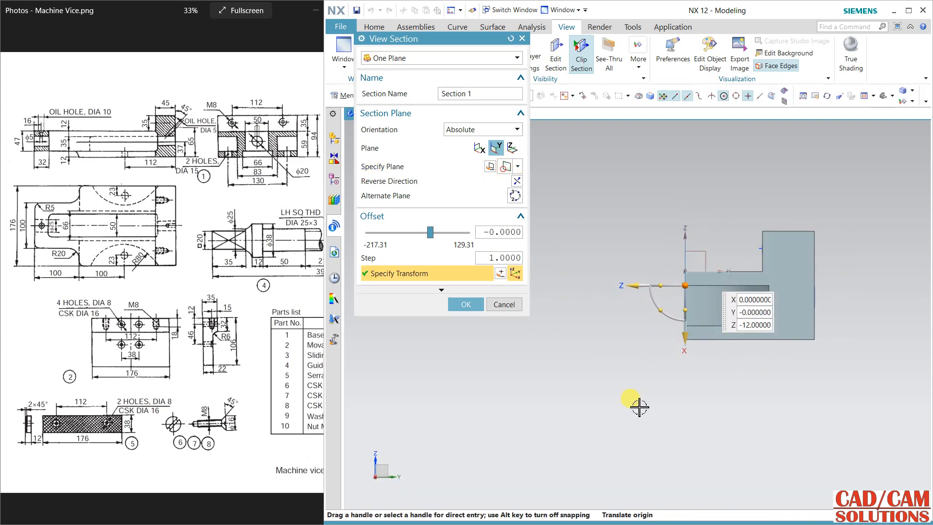
{"action": "middle_click_drag", "start_coordinate": [640, 407], "coordinate": [710, 406]}
{"action": "key", "text": "F8"}
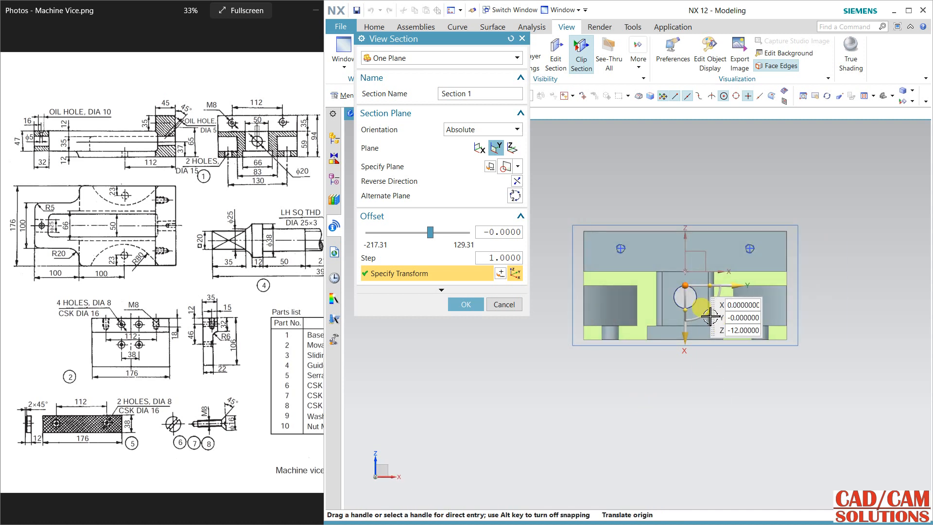
{"action": "left_click_drag", "start_coordinate": [710, 317], "coordinate": [696, 175]}
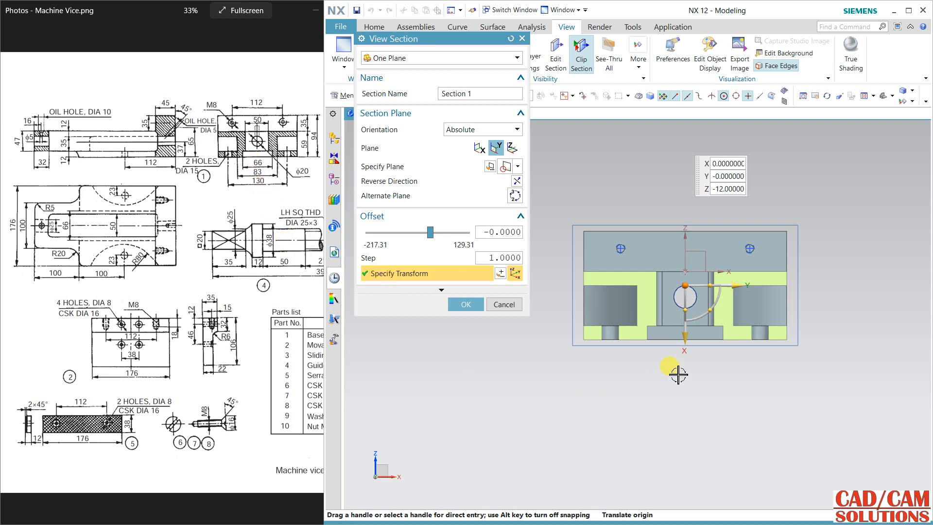
- Switch the view section to the X plane and examine the screw and oil holes lengthwise, then accept the section
{"action": "middle_click_drag", "start_coordinate": [678, 374], "coordinate": [616, 381]}
{"action": "left_click", "coordinate": [479, 148]}
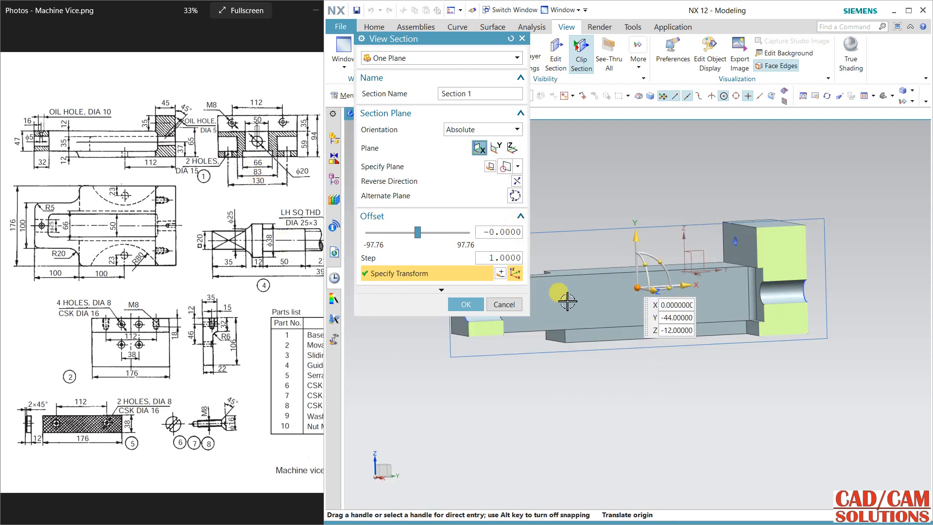
{"action": "middle_click_drag", "start_coordinate": [742, 390], "coordinate": [692, 390]}
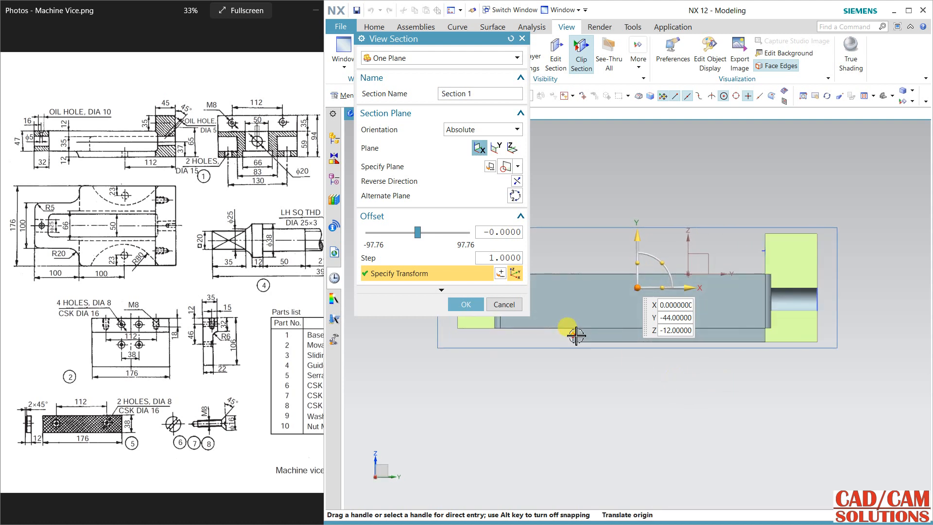
{"action": "middle_click_drag", "start_coordinate": [576, 335], "coordinate": [690, 299], "text": "shift"}
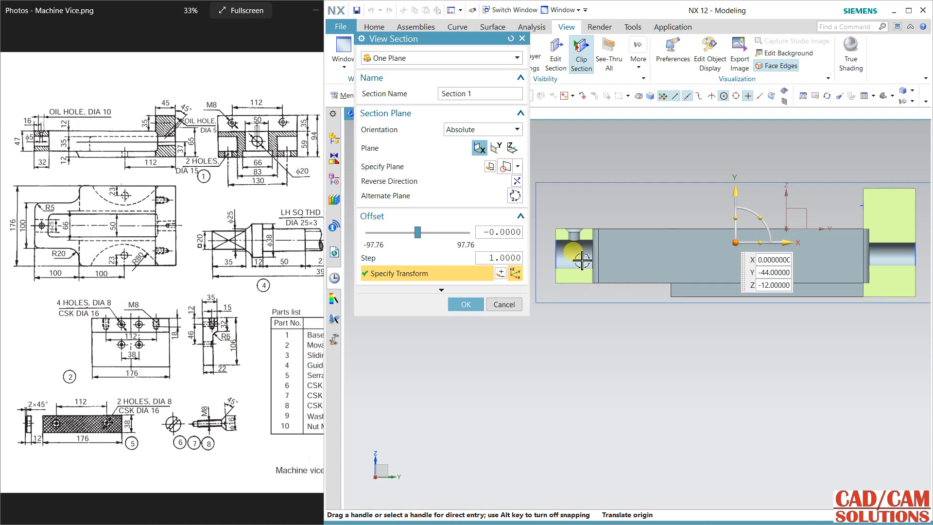
{"action": "middle_click_drag", "start_coordinate": [727, 360], "coordinate": [564, 411], "text": "shift"}
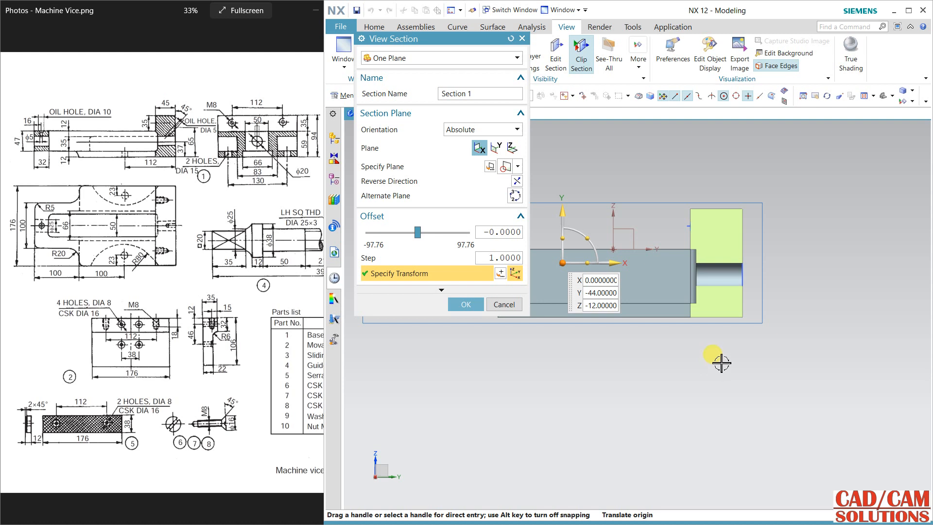
{"action": "middle_click_drag", "start_coordinate": [675, 364], "coordinate": [734, 344], "text": "shift"}
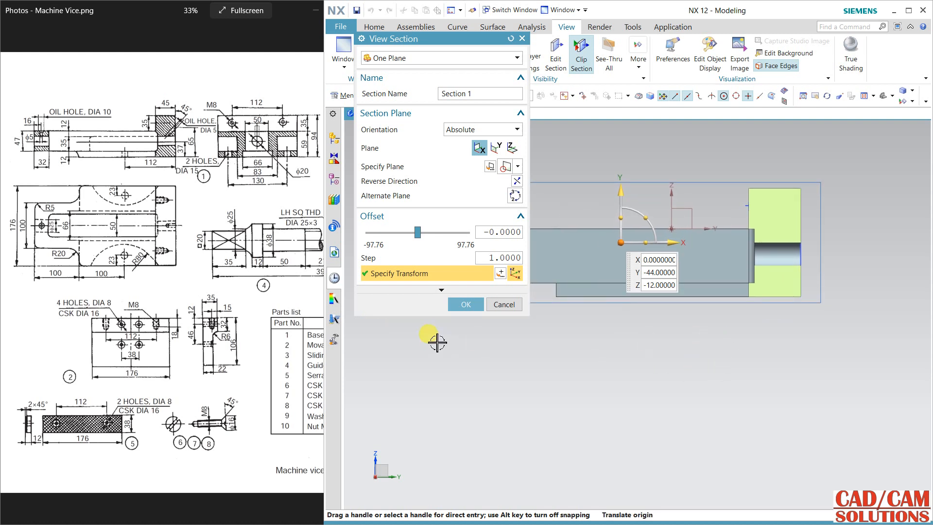
{"action": "left_click", "coordinate": [465, 305]}
- Check the base's side view in wireframe, restore the shaded display and turn off section clipping
{"action": "right_click", "coordinate": [506, 327]}
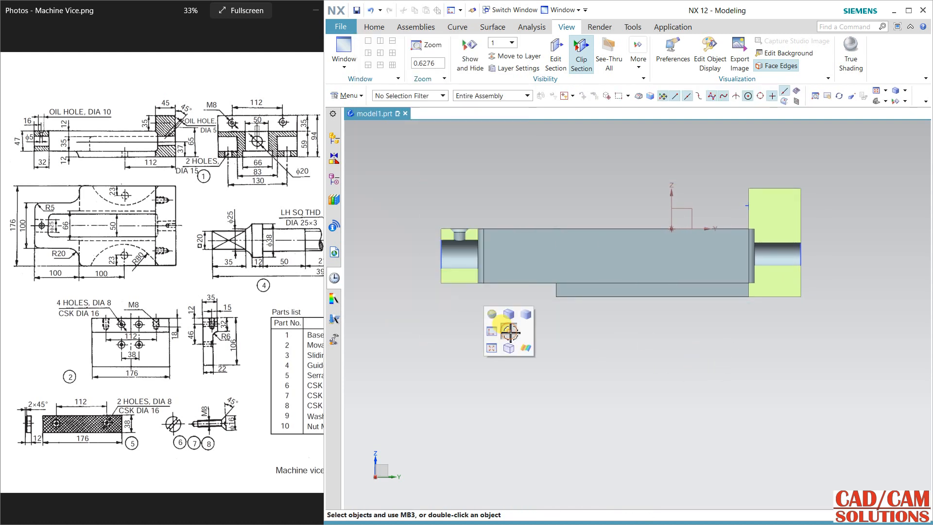
{"action": "left_click", "coordinate": [529, 347]}
{"action": "middle_click_drag", "start_coordinate": [674, 343], "coordinate": [563, 348], "text": "shift"}
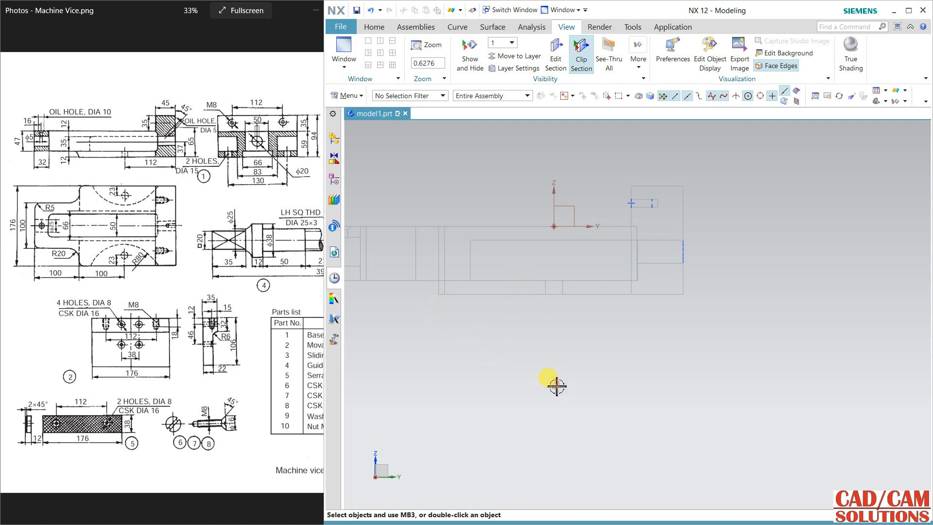
{"action": "right_click_drag", "start_coordinate": [556, 386], "coordinate": [556, 364]}
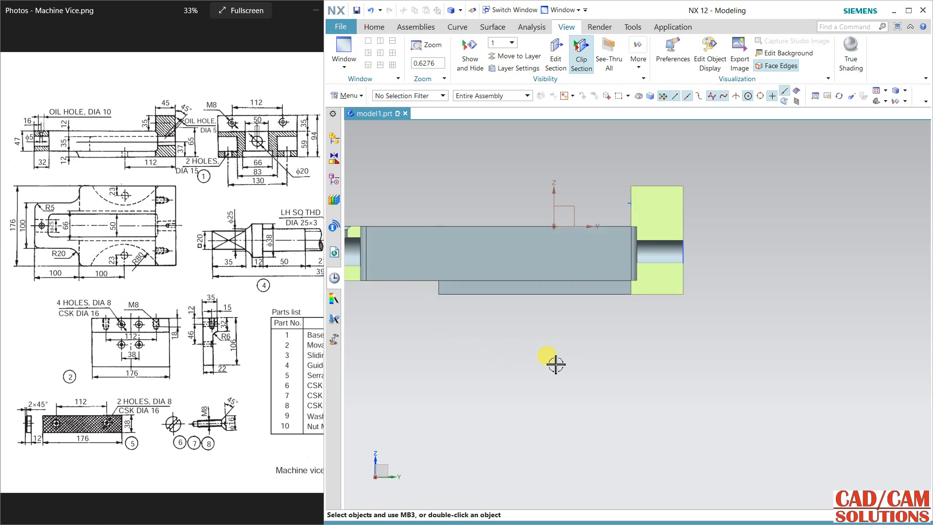
{"action": "middle_click_drag", "start_coordinate": [556, 364], "coordinate": [564, 339]}
{"action": "left_click", "coordinate": [581, 55]}
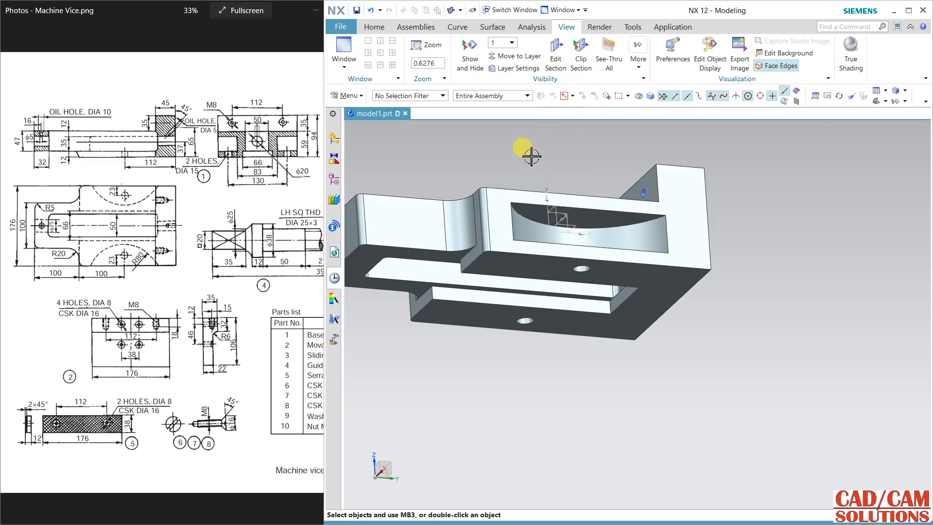
- Apply a 5 mm edge blend to the two underside step edges where the wide section meets the narrow section
{"action": "left_click", "coordinate": [373, 26]}
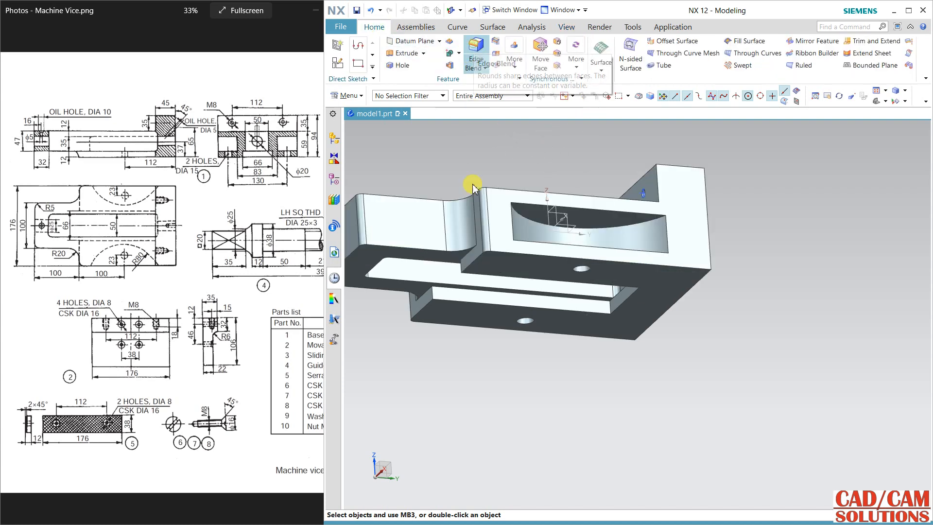
{"action": "left_click", "coordinate": [418, 298]}
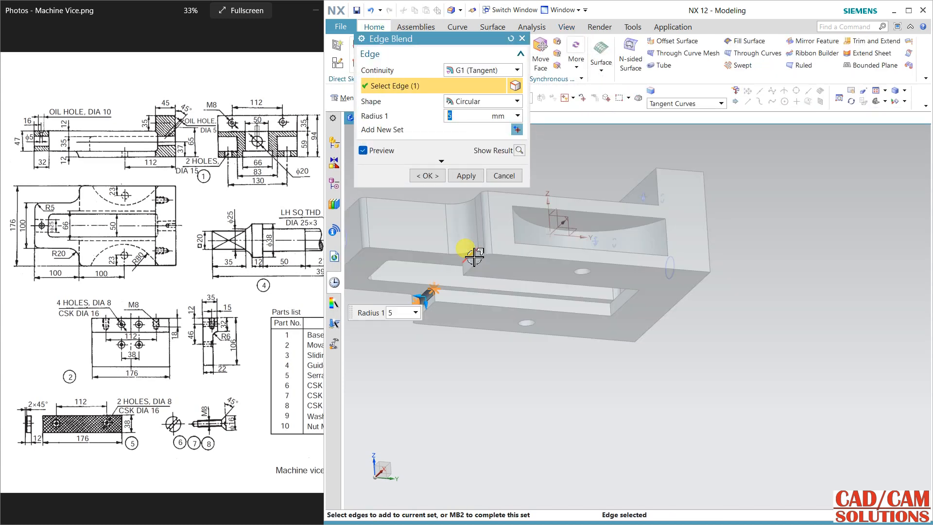
{"action": "left_click", "coordinate": [473, 256]}
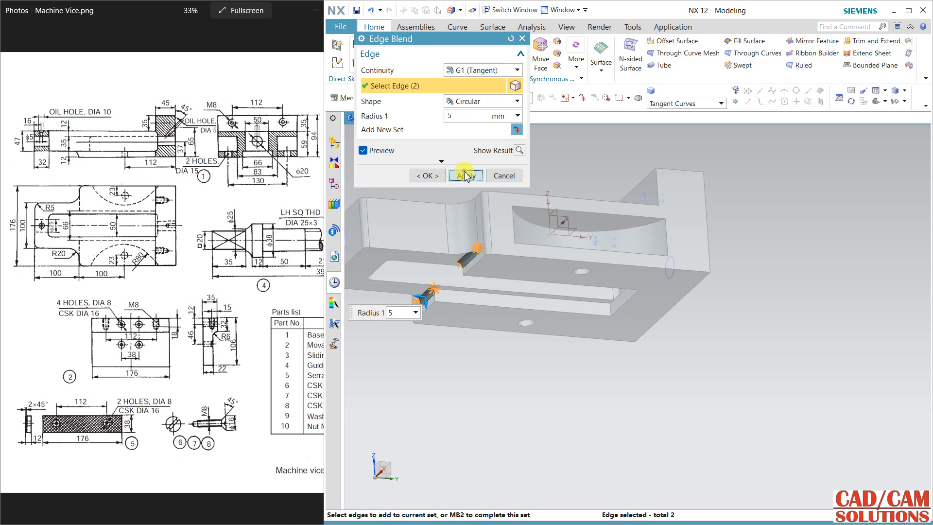
{"action": "left_click", "coordinate": [465, 176]}
{"action": "middle_click_drag", "start_coordinate": [510, 375], "coordinate": [521, 393]}
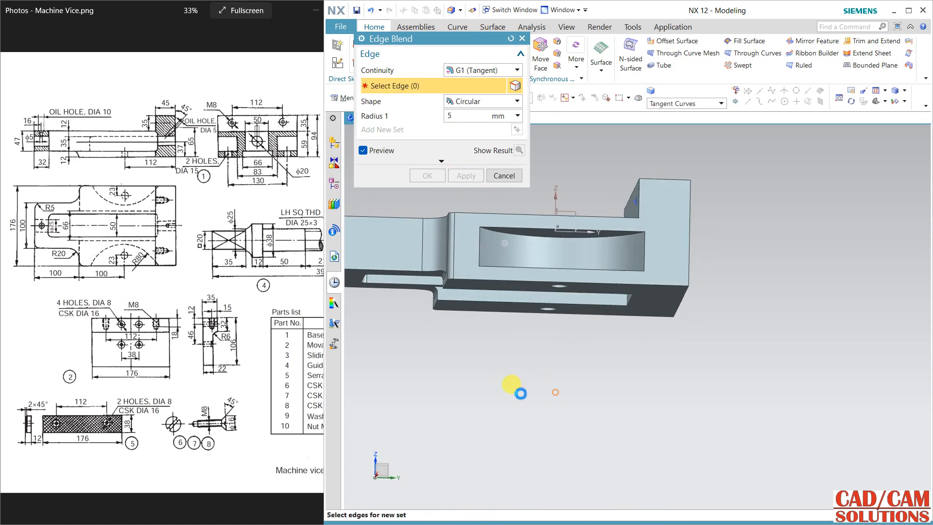
{"action": "key", "text": "F8"}
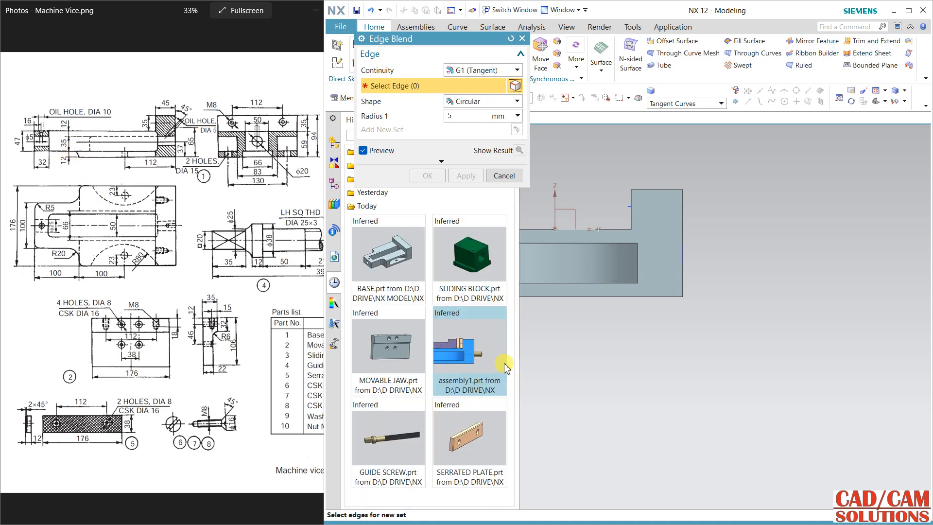
{"action": "mouse_move", "coordinate": [616, 360]}
{"action": "middle_mouse_down"}
{"action": "mouse_move", "coordinate": [617, 343]}
{"action": "mouse_move", "coordinate": [625, 351]}
{"action": "mouse_move", "coordinate": [614, 356]}
{"action": "middle_mouse_up"}
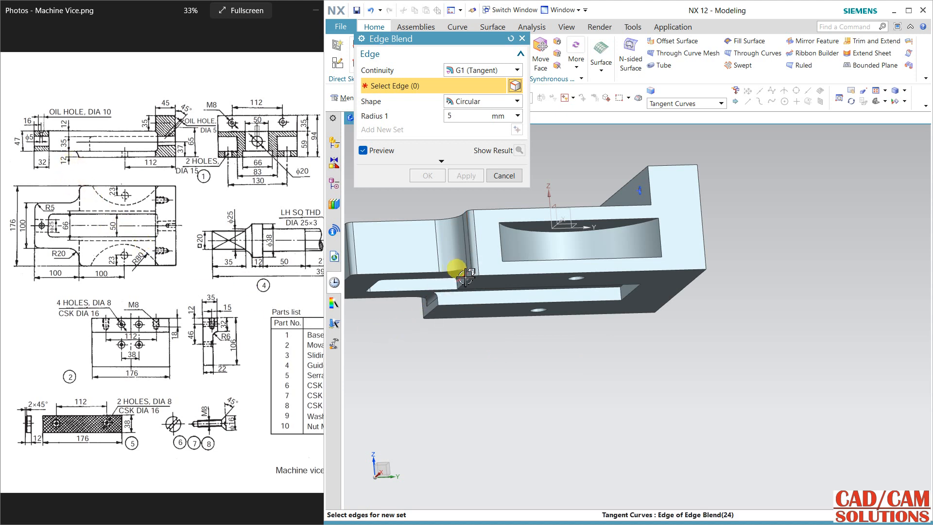
{"action": "left_click", "coordinate": [503, 176]}
- Edit the blend on the two underside step edges, setting its radius to 12 mm
{"action": "double_click", "coordinate": [448, 264]}
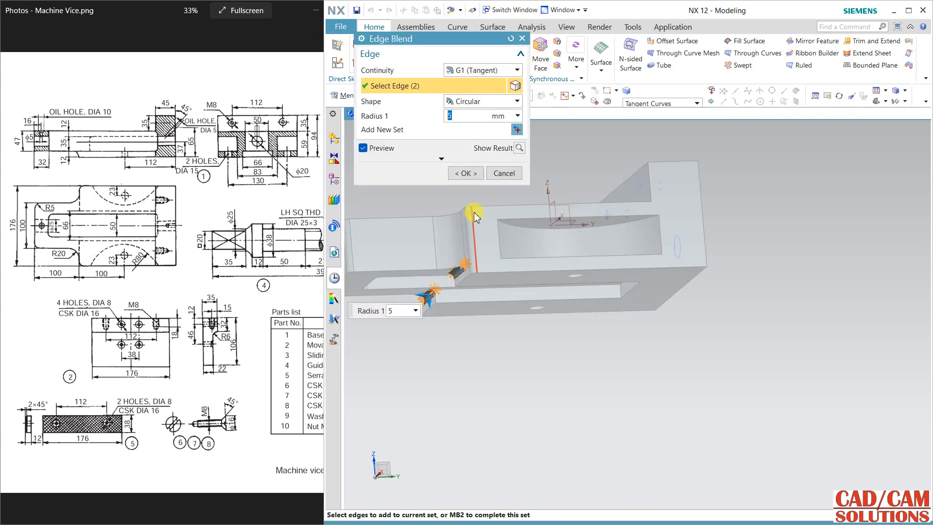
{"action": "type", "text": "12"}
{"action": "key", "text": "Return"}
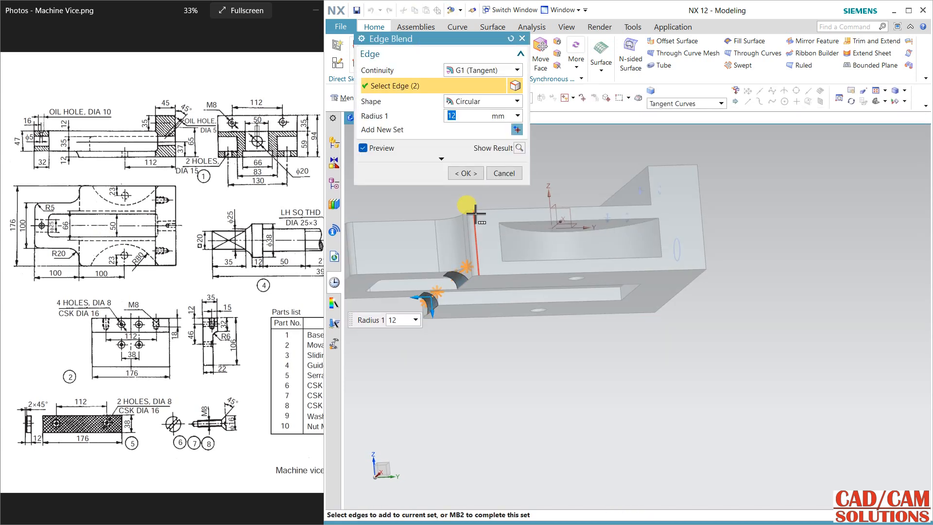
{"action": "left_click", "coordinate": [462, 173]}
{"action": "key", "text": "F8"}
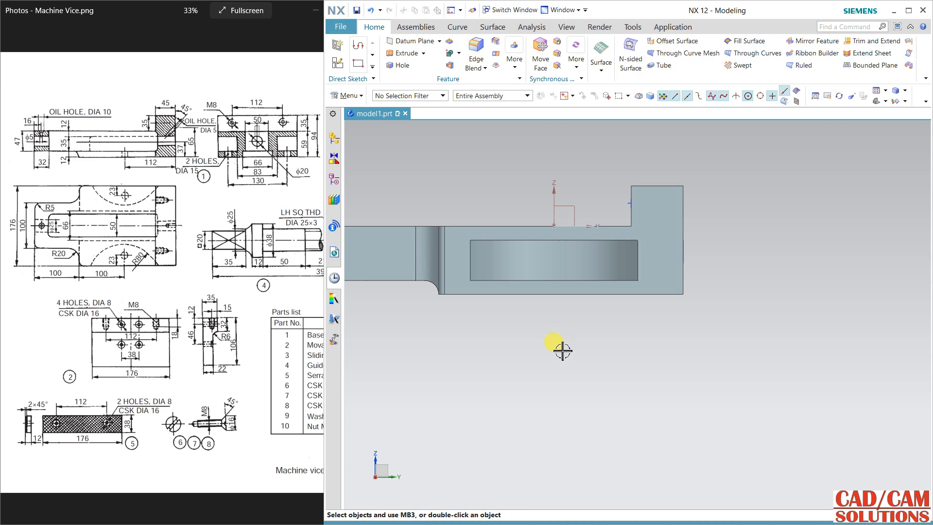
{"action": "middle_click_drag", "start_coordinate": [562, 351], "coordinate": [676, 406]}
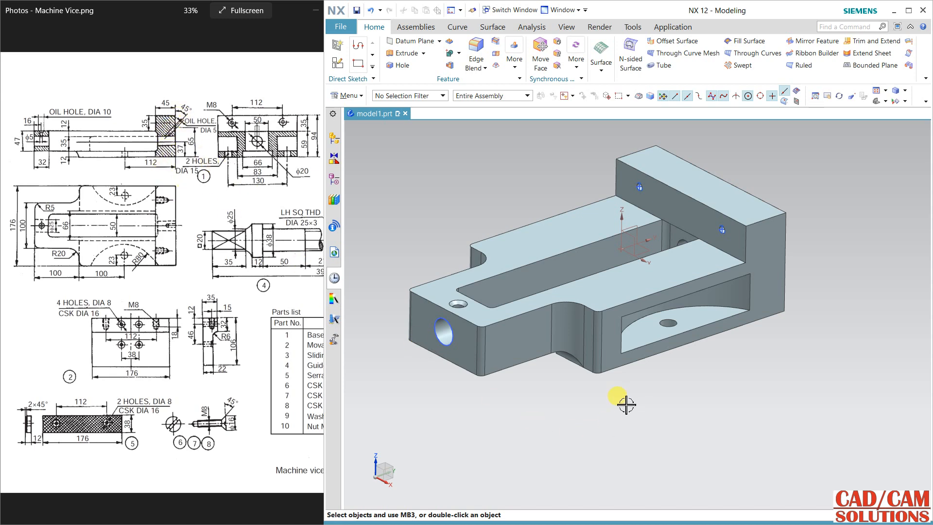
{"action": "mouse_move", "coordinate": [626, 404]}
{"action": "middle_mouse_down"}
{"action": "mouse_move", "coordinate": [589, 429]}
{"action": "mouse_move", "coordinate": [588, 414]}
{"action": "mouse_move", "coordinate": [613, 403]}
{"action": "mouse_move", "coordinate": [616, 428]}
{"action": "mouse_move", "coordinate": [614, 402]}
{"action": "mouse_move", "coordinate": [624, 411]}
{"action": "middle_mouse_up"}
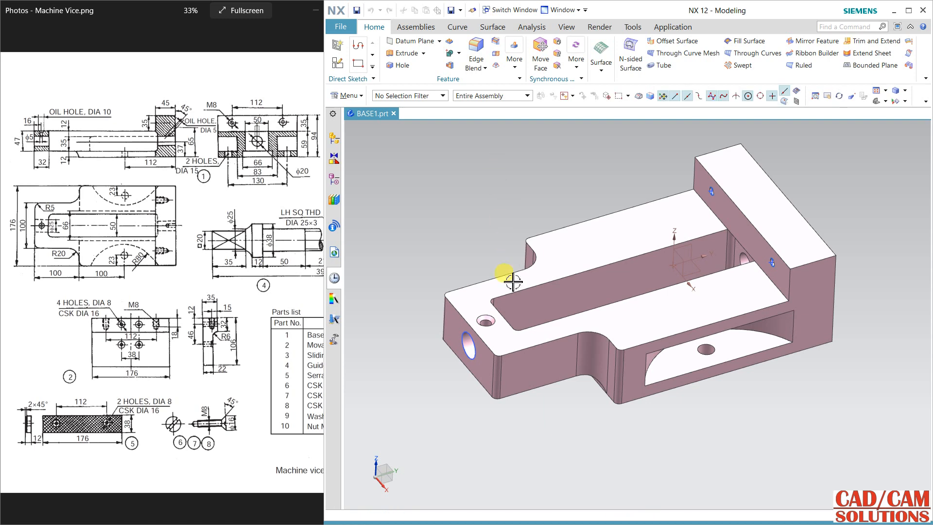
- Edit the countersunk oil hole on the narrow end's top face to a 10 mm countersink diameter and 5 mm hole diameter
{"action": "double_click", "coordinate": [487, 322]}
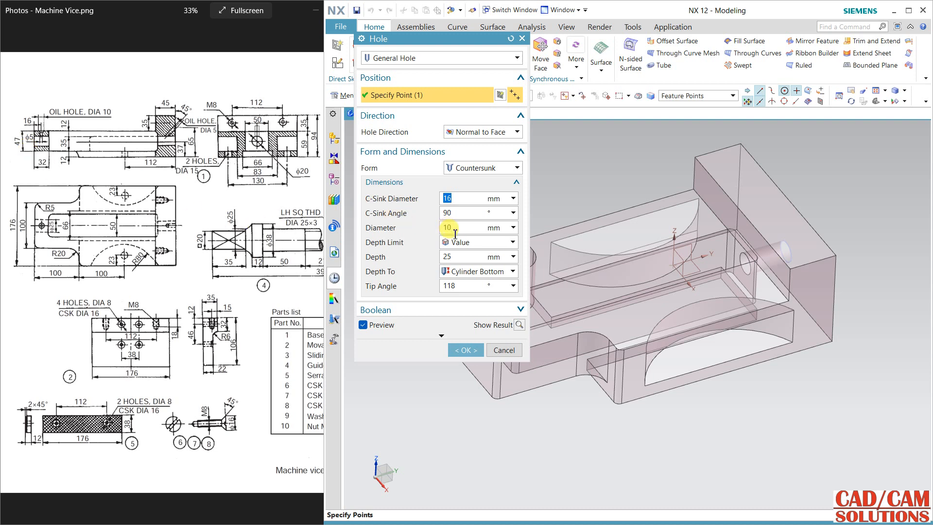
{"action": "type", "text": "5"}
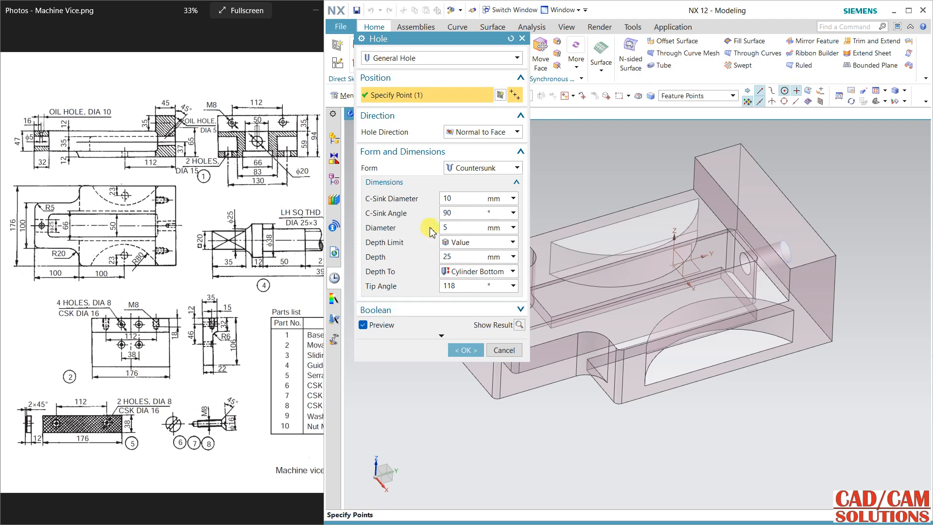
{"action": "left_click", "coordinate": [466, 349]}
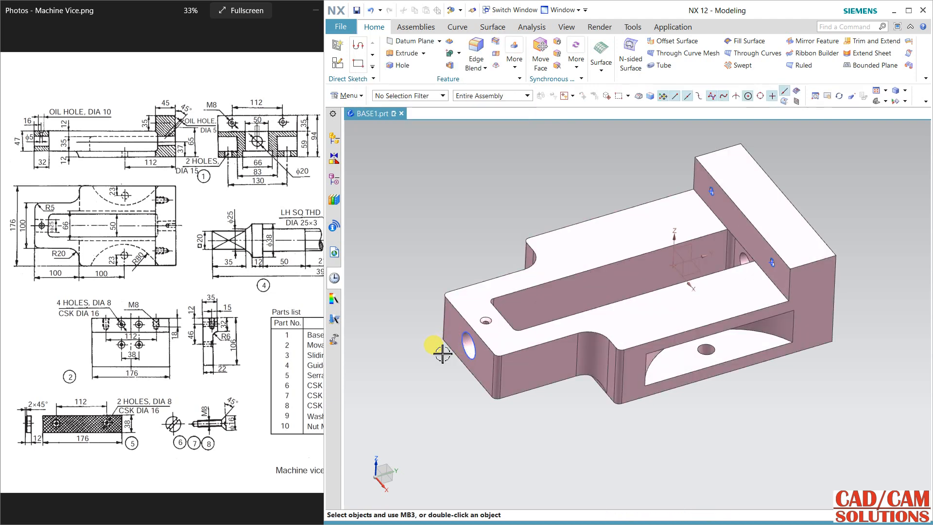
{"action": "mouse_move", "coordinate": [436, 360]}
{"action": "middle_mouse_down"}
{"action": "mouse_move", "coordinate": [427, 375]}
{"action": "mouse_move", "coordinate": [451, 267]}
{"action": "mouse_move", "coordinate": [439, 263]}
{"action": "mouse_move", "coordinate": [450, 263]}
{"action": "middle_mouse_up"}
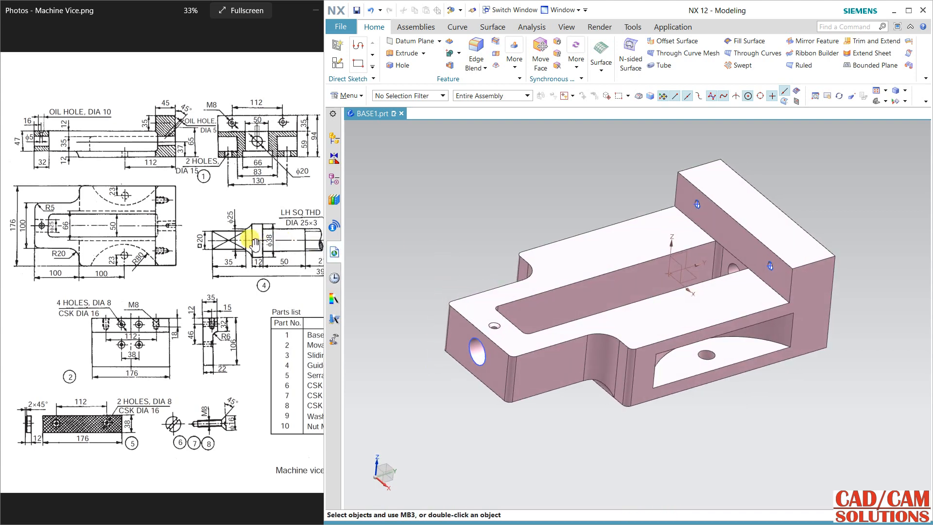
{"action": "mouse_move", "coordinate": [517, 202]}
{"action": "middle_mouse_down"}
{"action": "mouse_move", "coordinate": [515, 192]}
{"action": "mouse_move", "coordinate": [516, 202]}
{"action": "middle_mouse_up"}
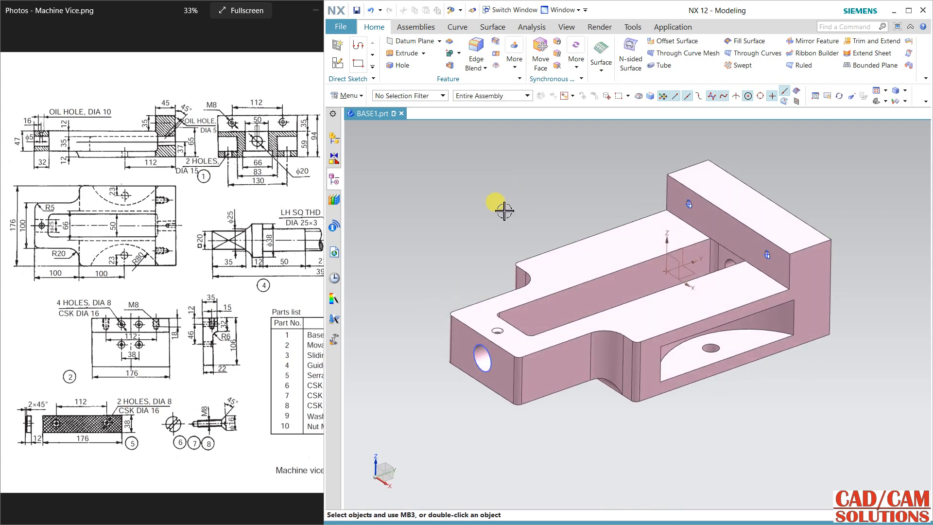